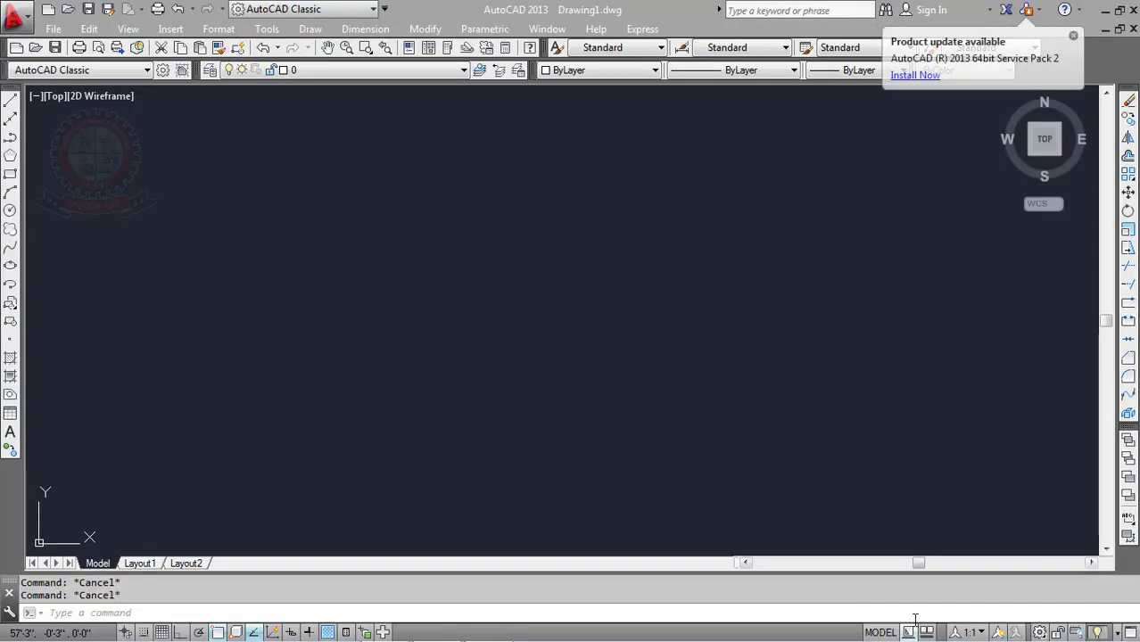
Step: Try a few selection windows on the empty drawing, selecting nothing
click(786, 400)
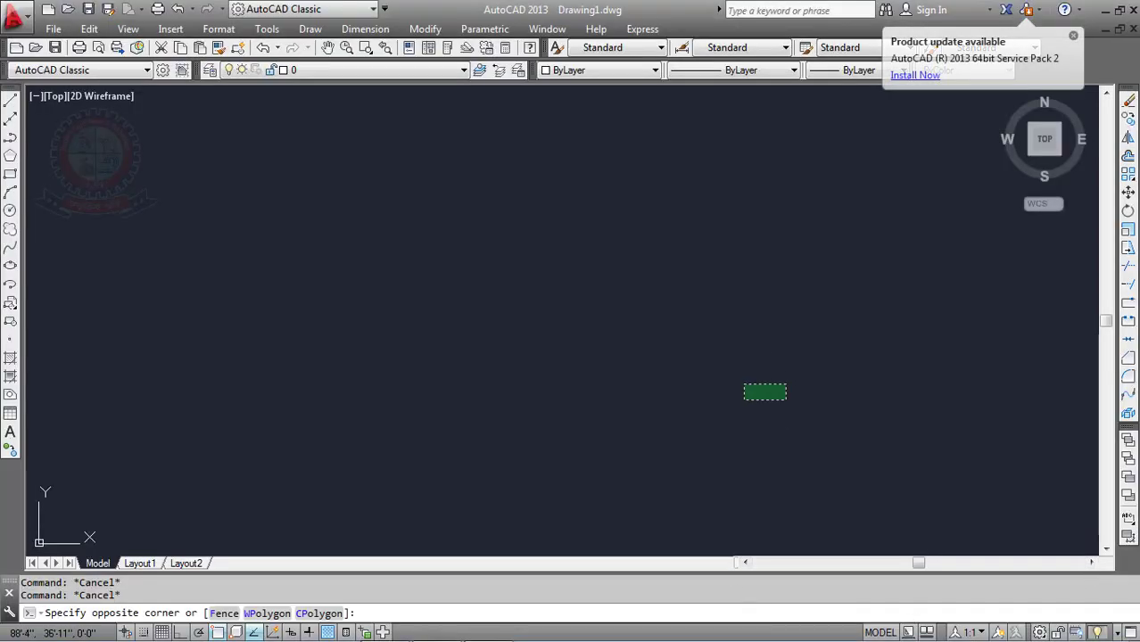
click(272, 165)
click(268, 165)
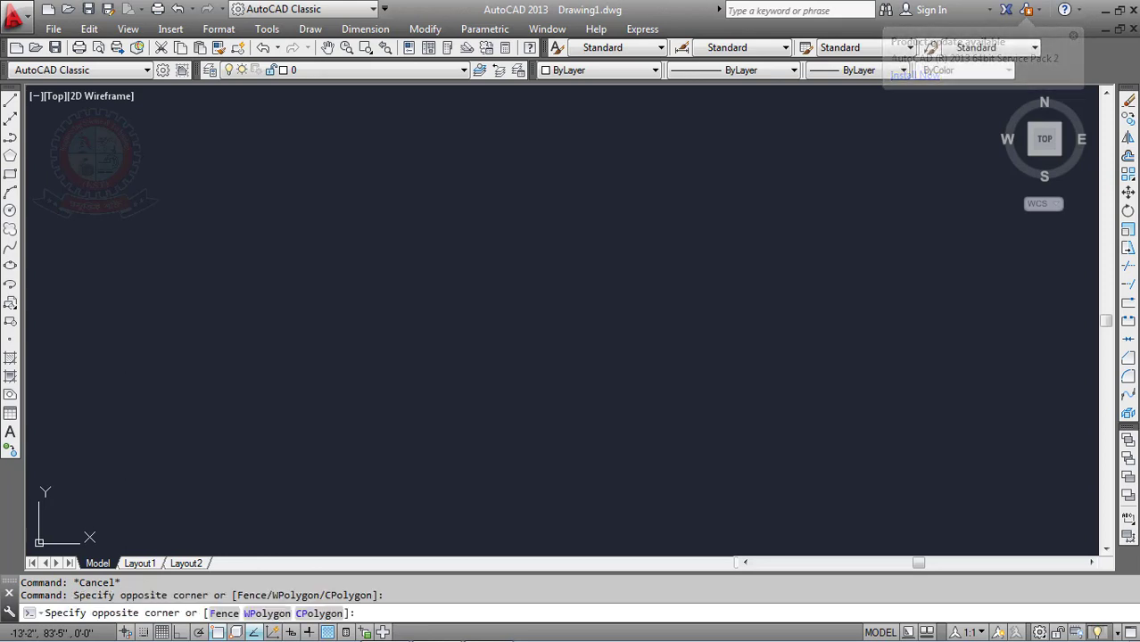
click(701, 471)
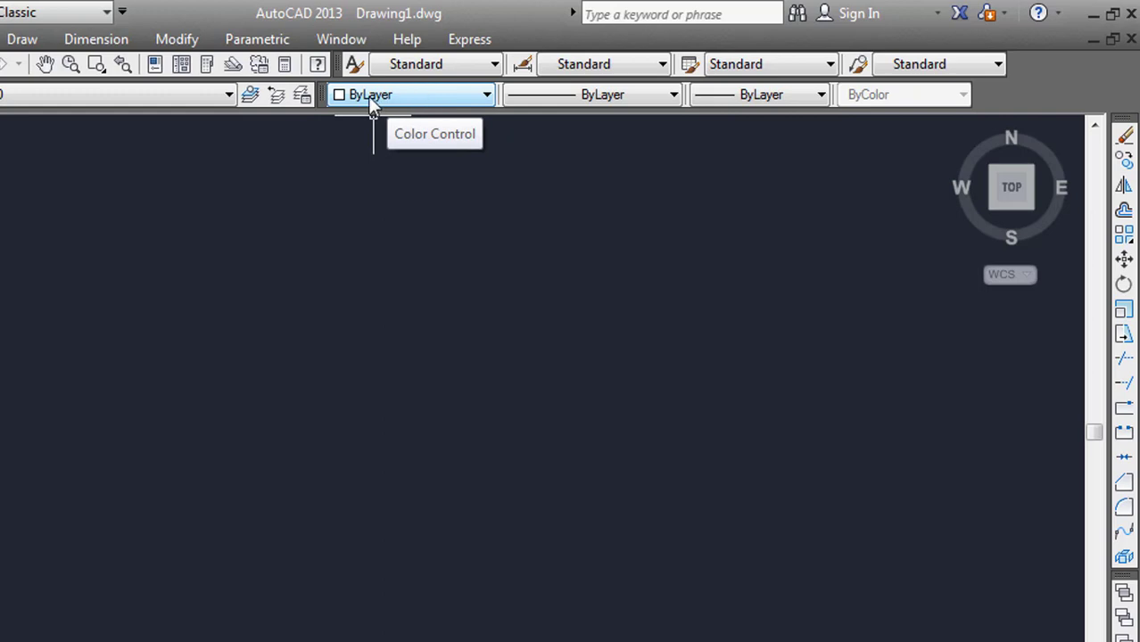
Step: Look through the current colour list, leaving the colour at ByLayer
click(400, 93)
click(399, 93)
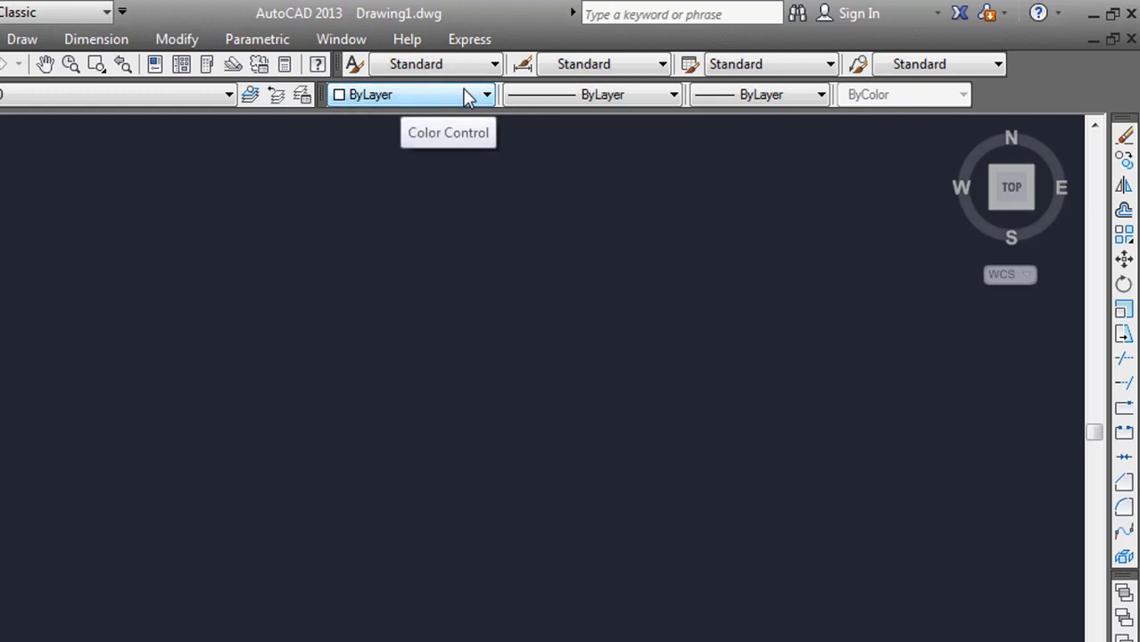
click(465, 95)
click(482, 94)
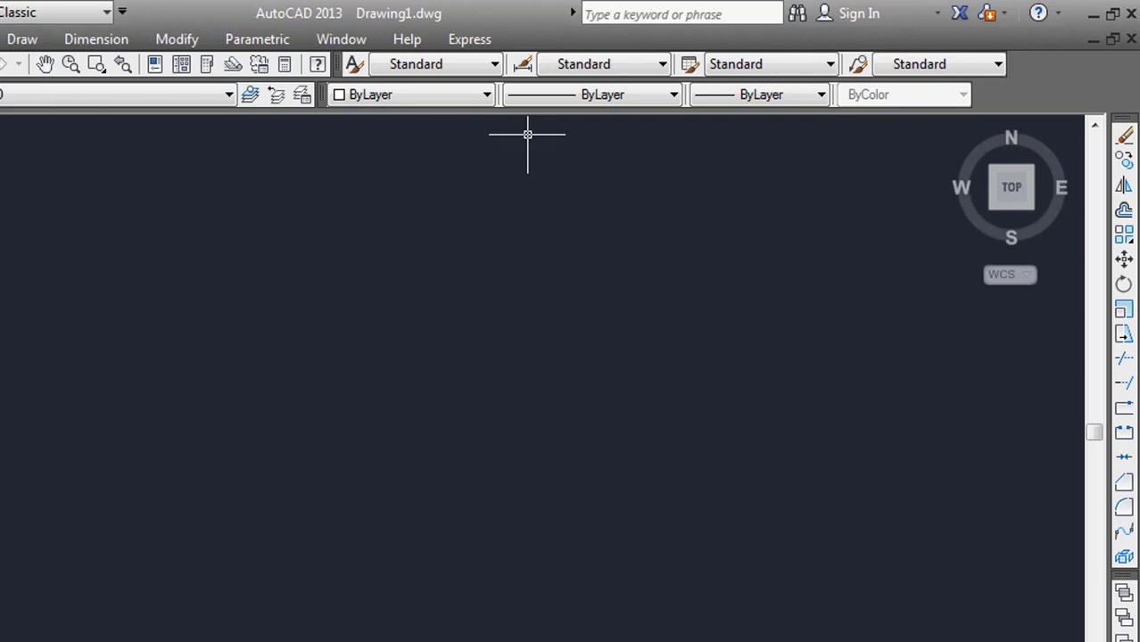
click(384, 98)
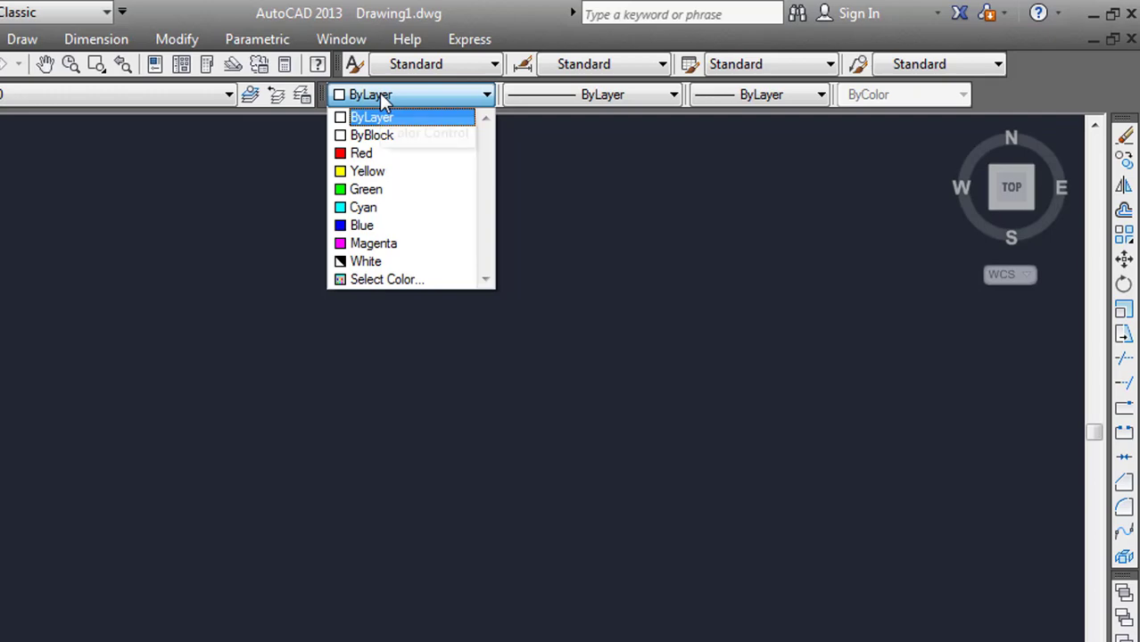
click(382, 99)
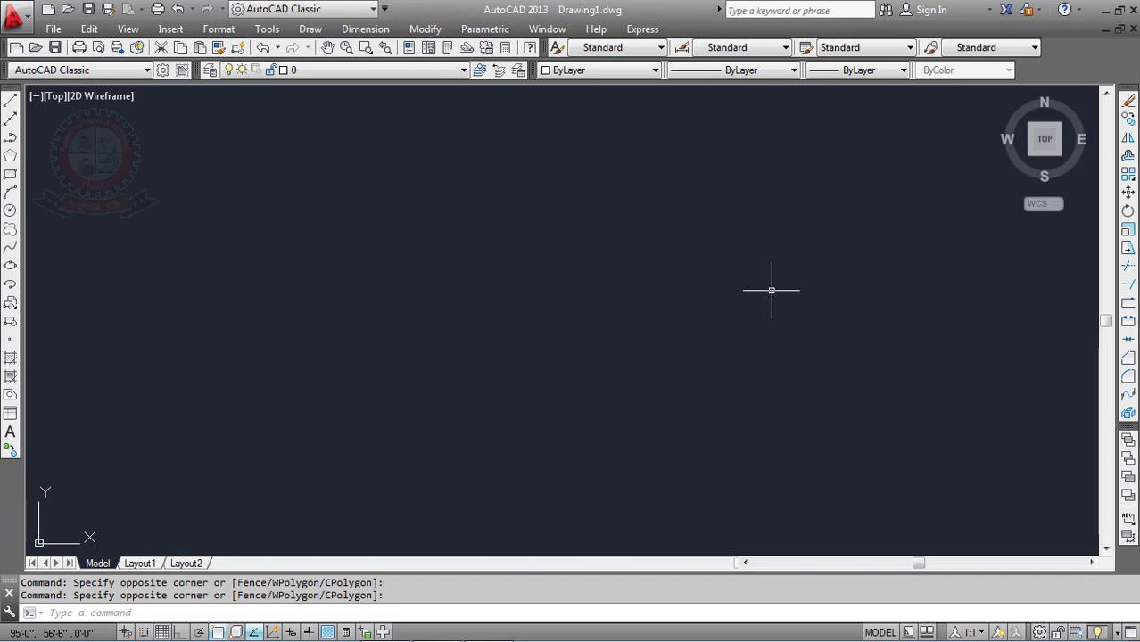
Step: Cancel the pending prompts and run COLOR to bring up Select Color
key(Escape)
key(Escape)
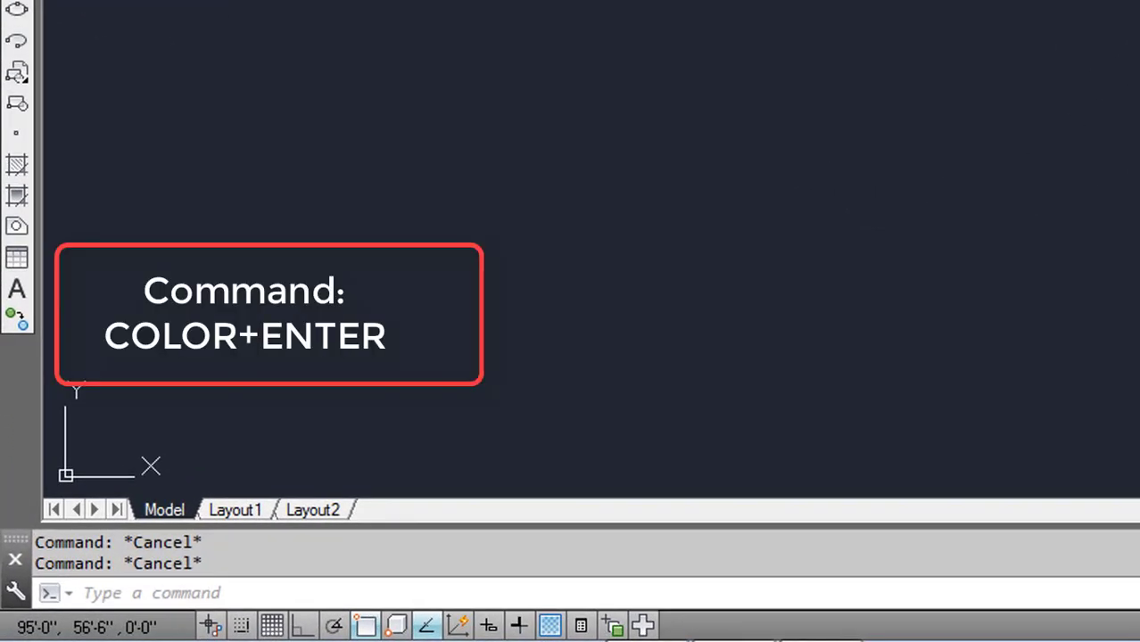
text(co)
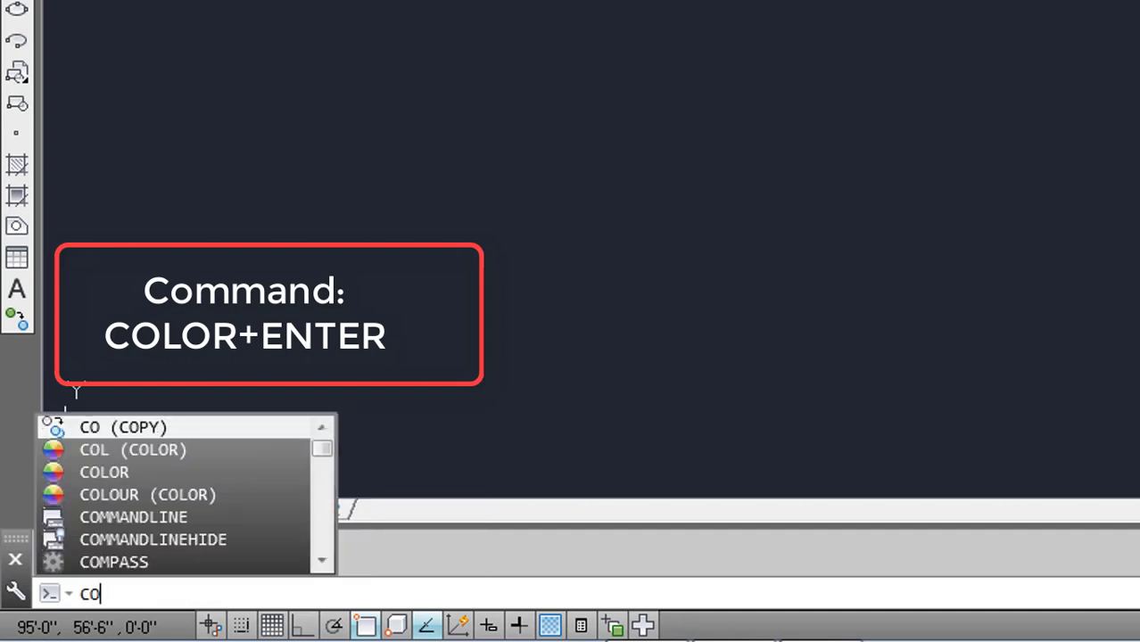
text(lor)
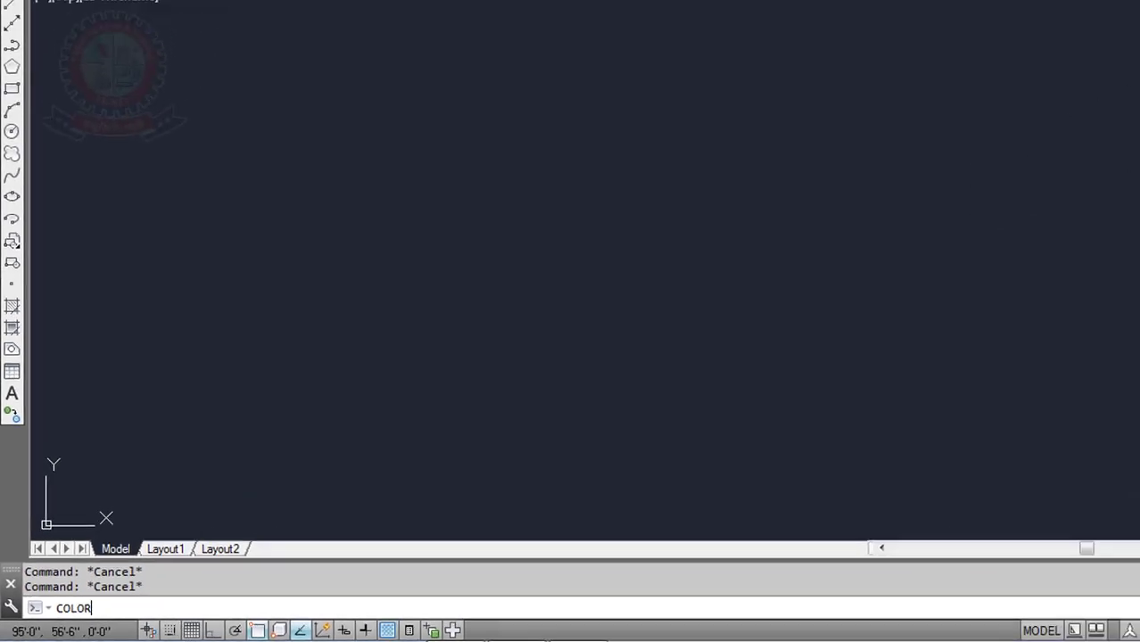
key(Return)
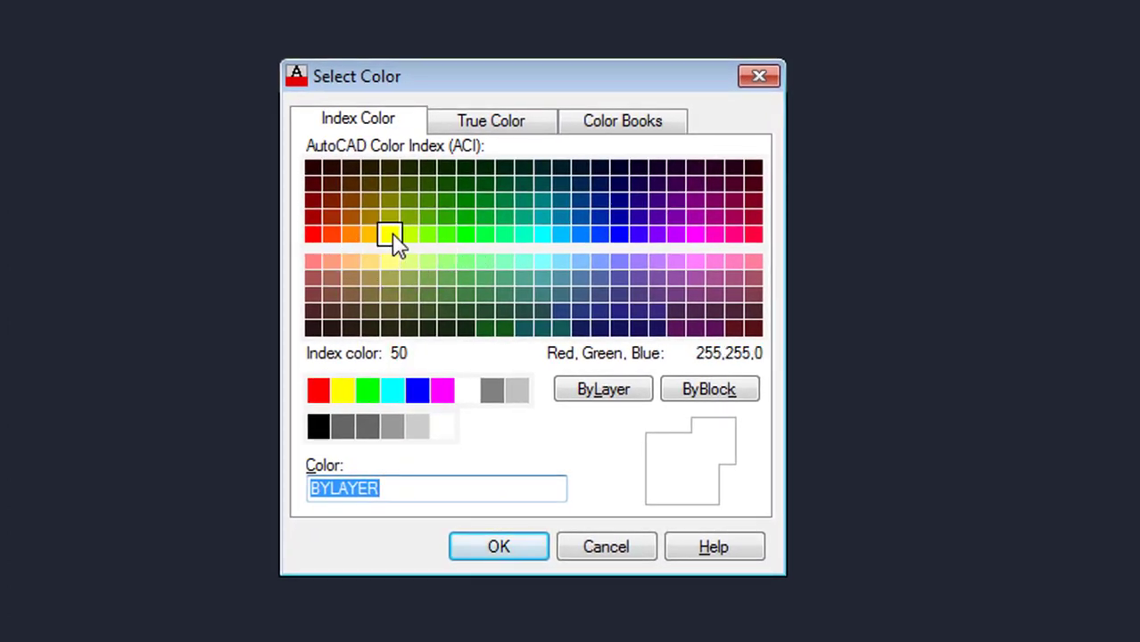
Step: Pick index colour 50, then dark blue 172, and view it as true colour RGB 0,0,165
click(389, 235)
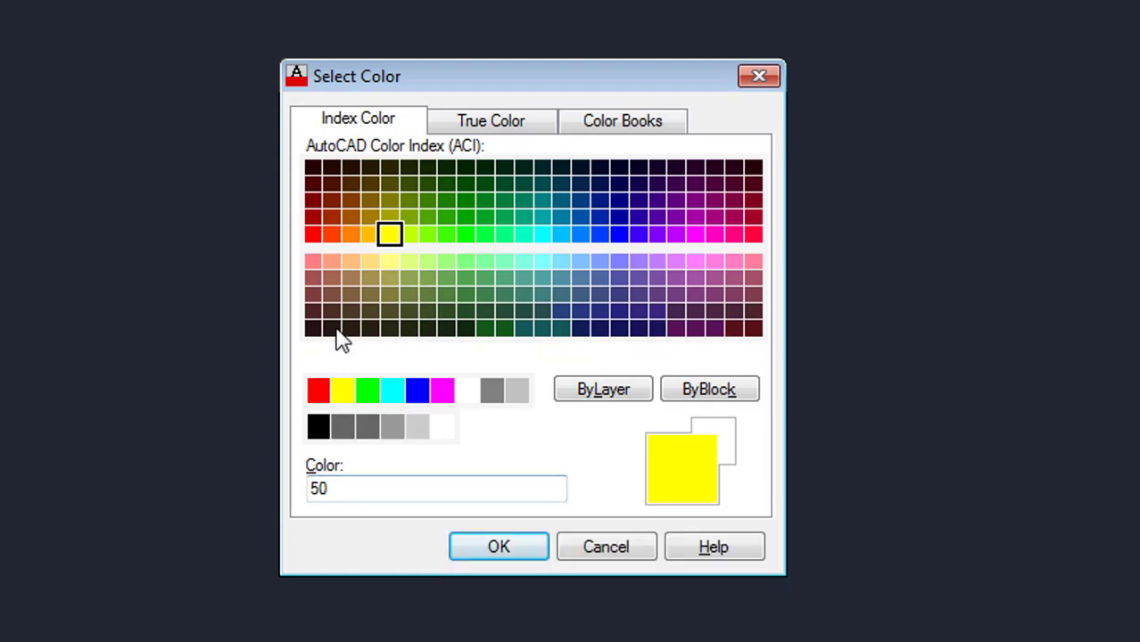
click(622, 224)
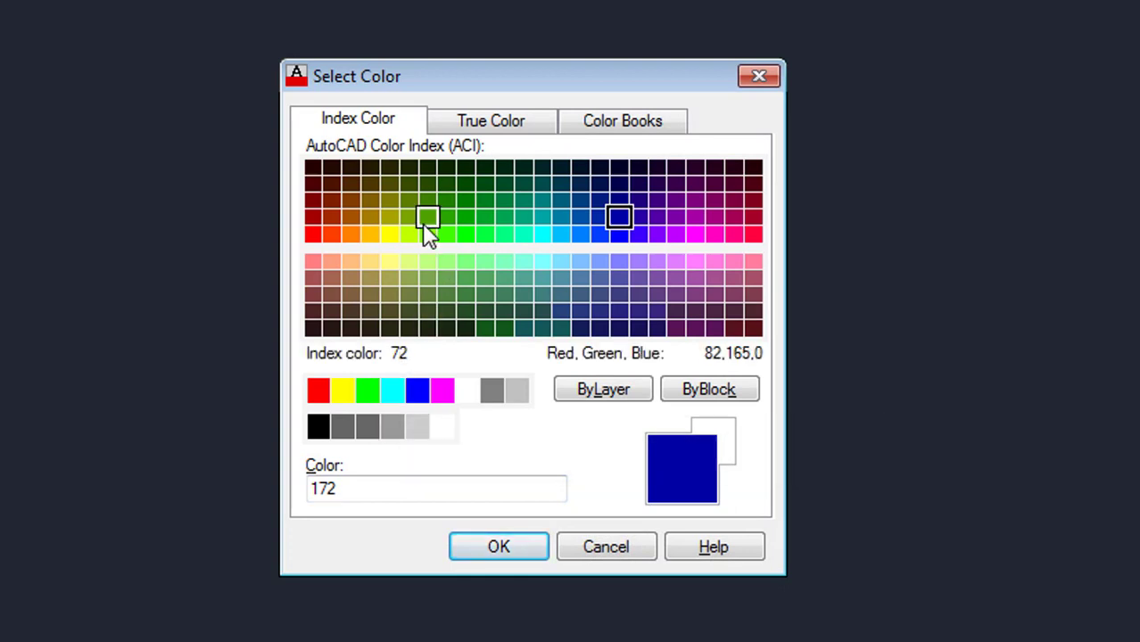
click(477, 124)
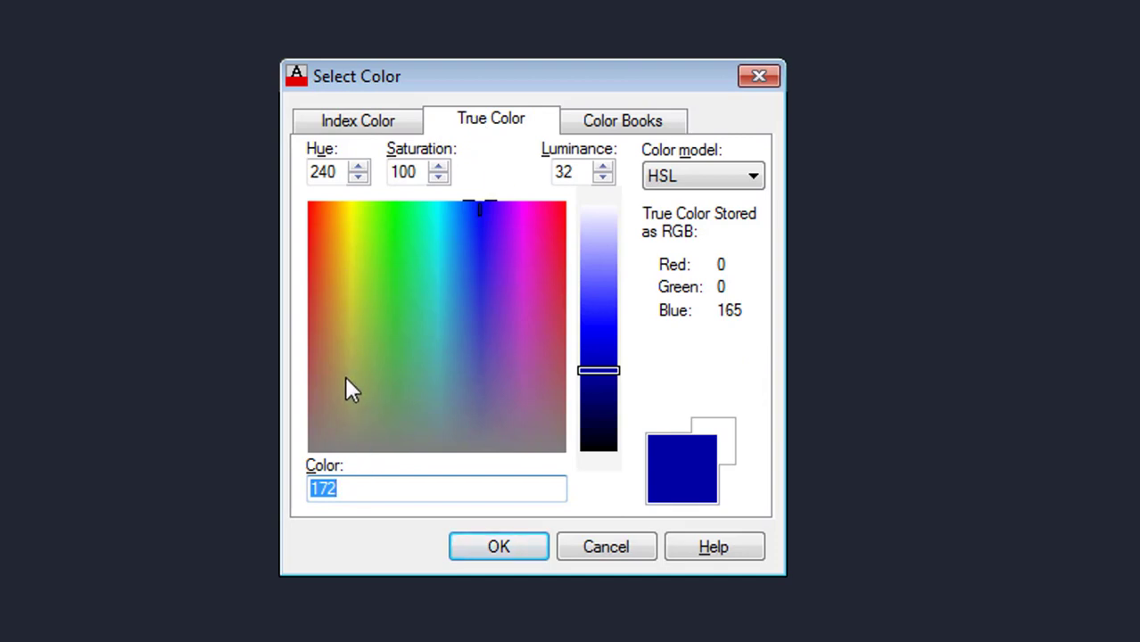
Step: Drag through the HSL colour field until the pending true colour reads RGB 9,60,154
mouse_move(344, 375)
mouse_down()
mouse_move(510, 374)
mouse_move(534, 272)
mouse_move(434, 258)
mouse_up()
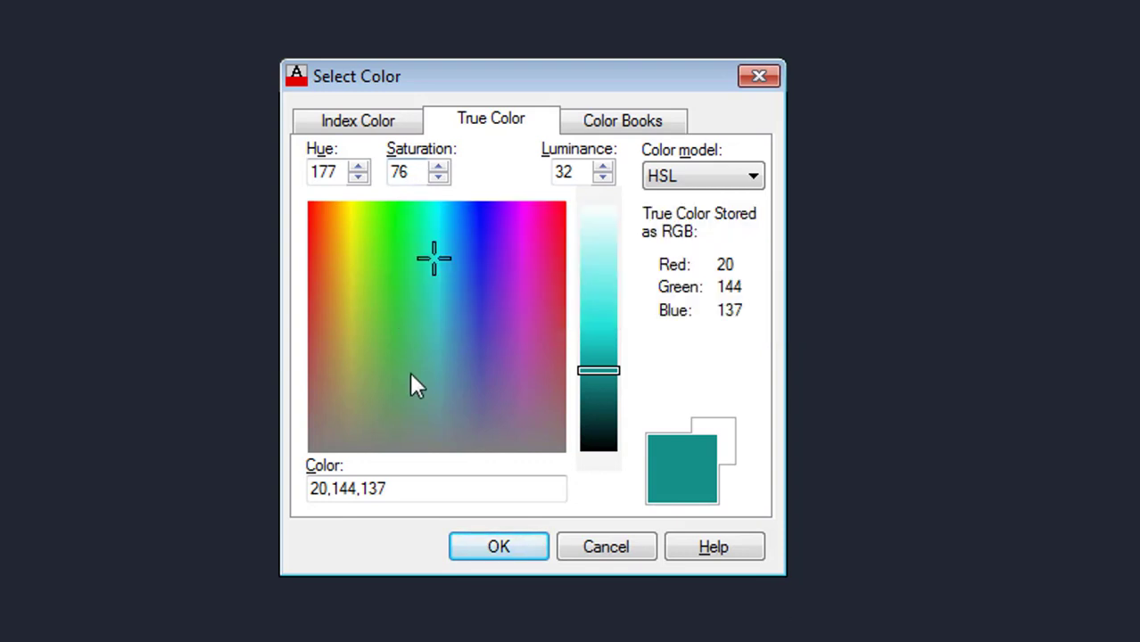
mouse_move(491, 253)
mouse_down()
mouse_move(522, 242)
mouse_move(471, 311)
mouse_move(412, 257)
mouse_move(356, 246)
mouse_move(364, 229)
mouse_move(464, 227)
mouse_up()
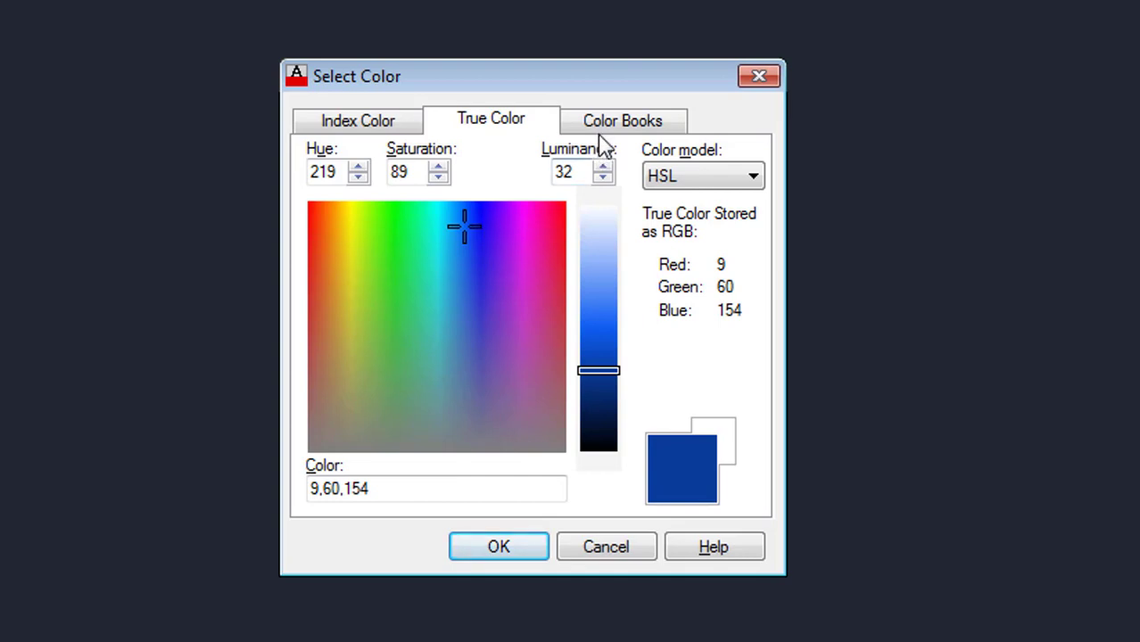
click(629, 134)
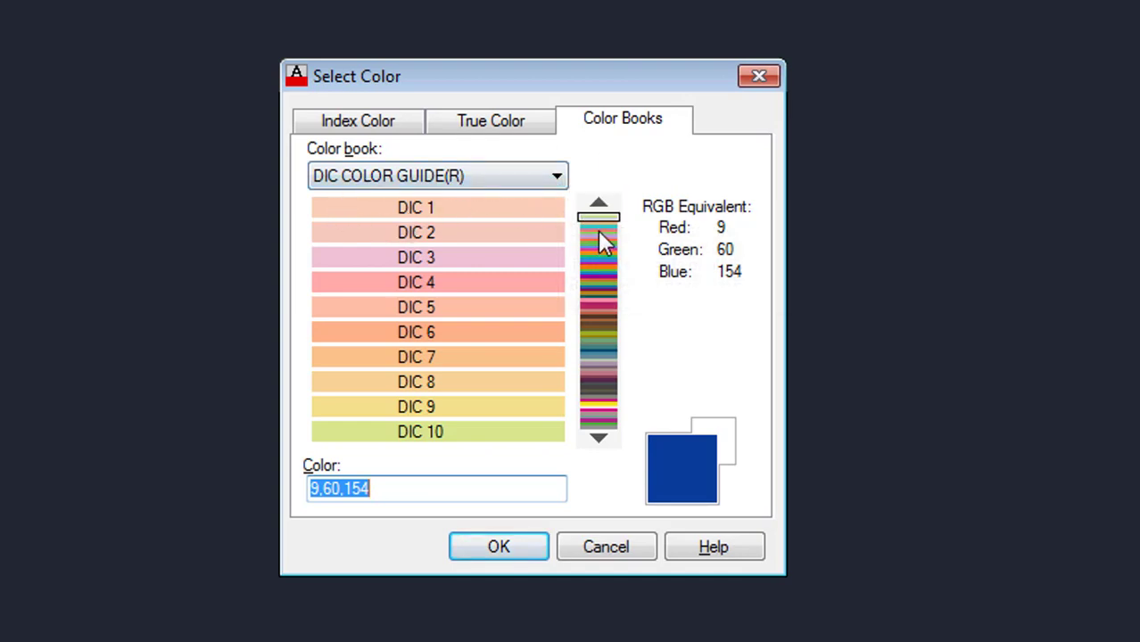
Step: Browse the DIC COLOR GUIDE(R) PART II, PANTONE f + h Cotton and Paper colour books
drag(605, 230, 614, 366)
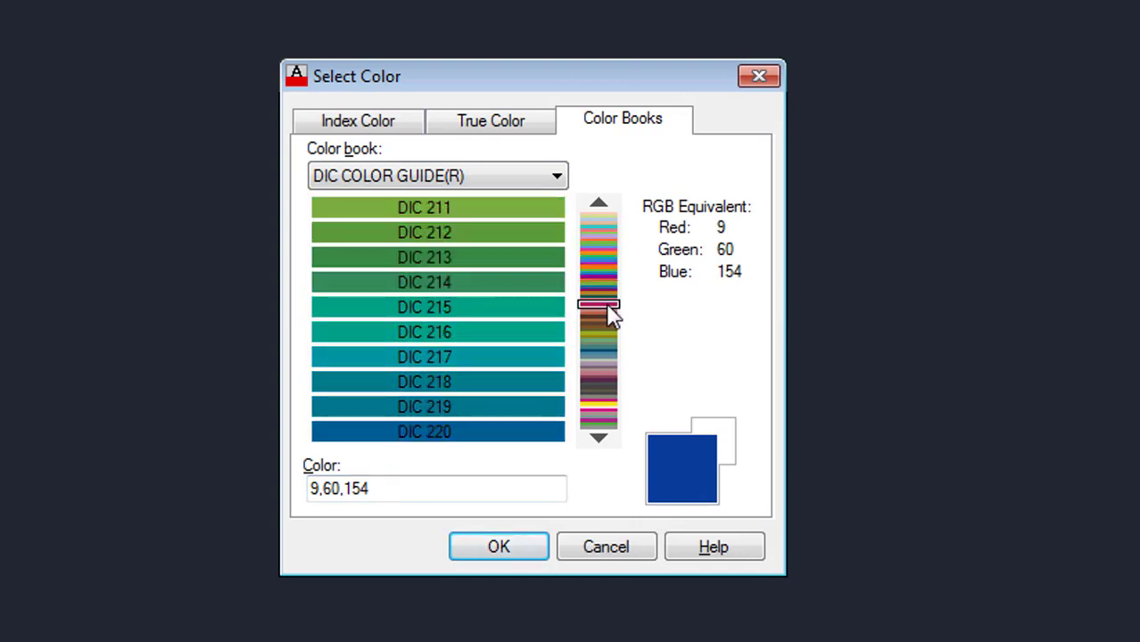
click(411, 178)
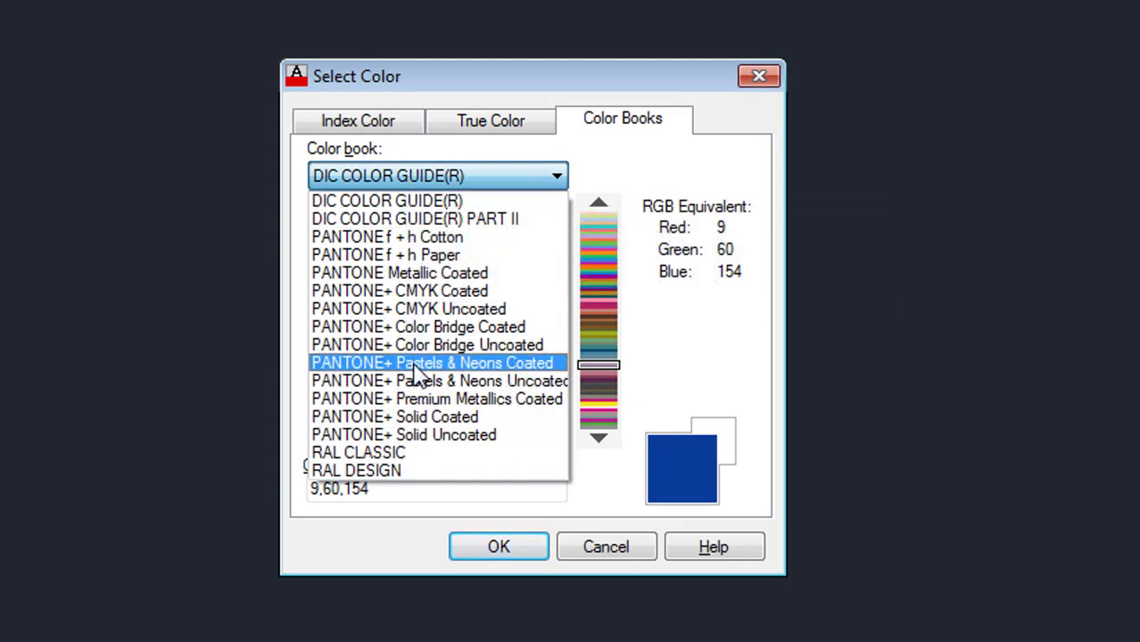
click(413, 223)
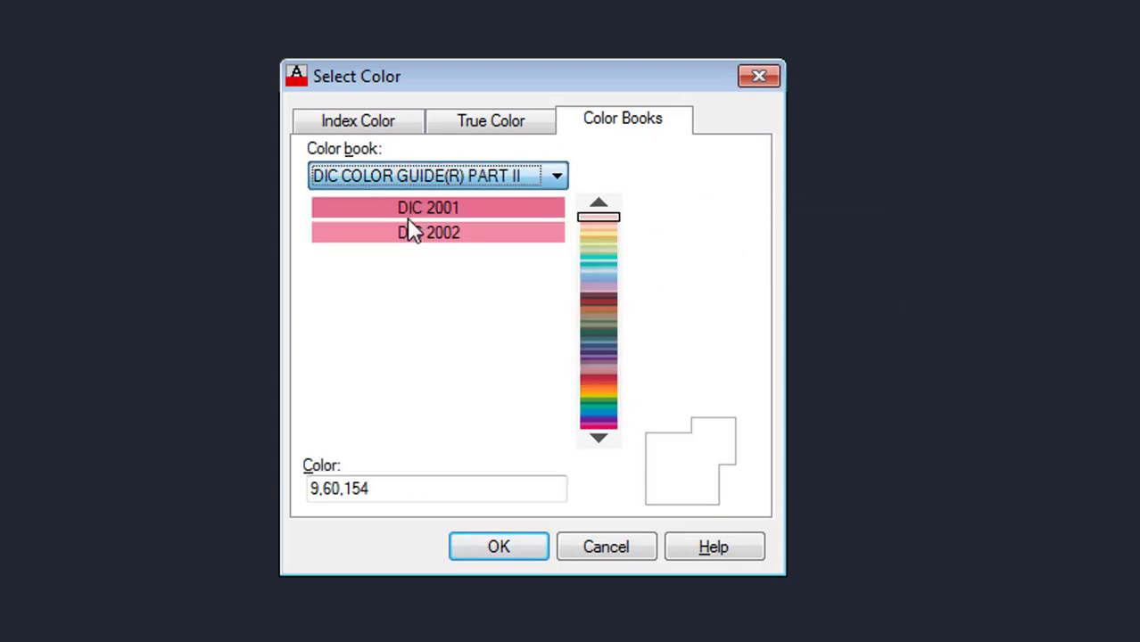
click(451, 181)
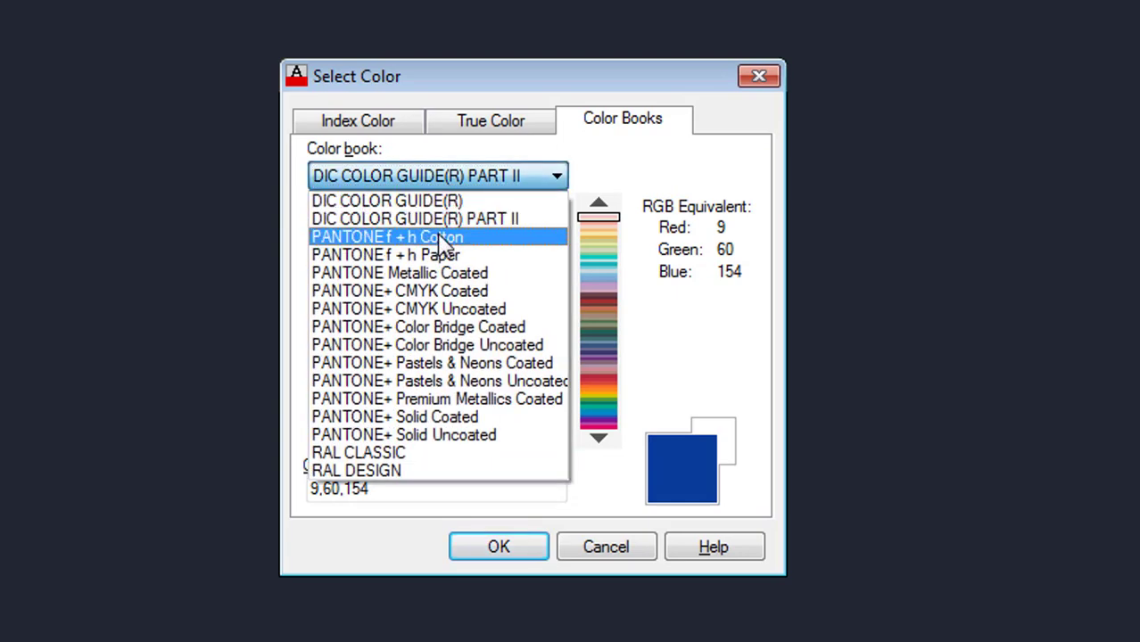
click(454, 237)
click(472, 185)
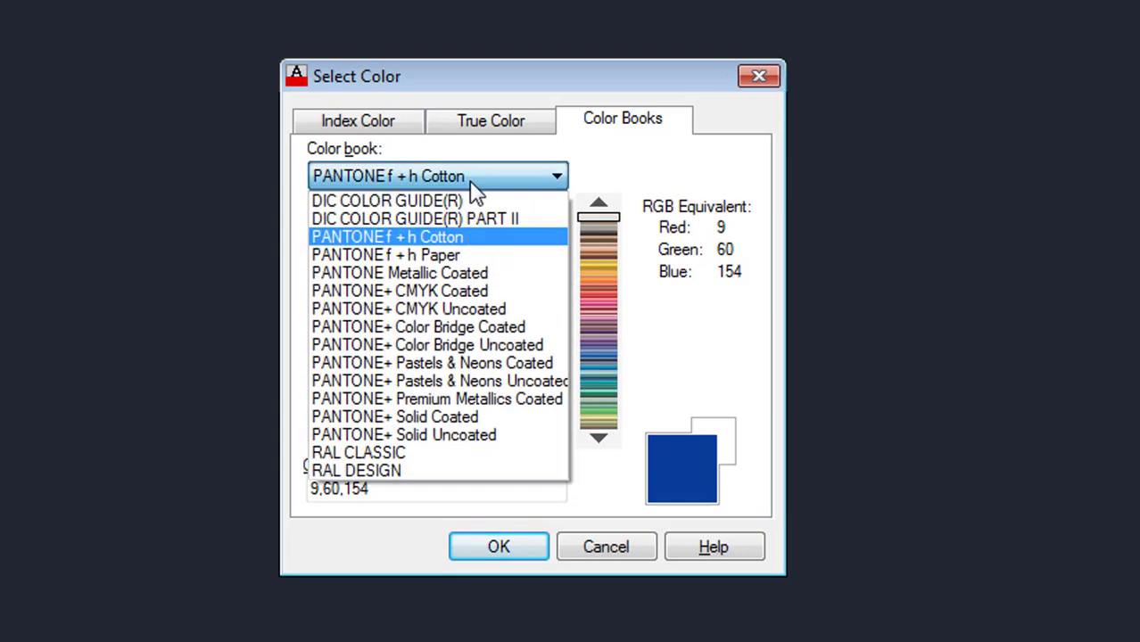
click(458, 261)
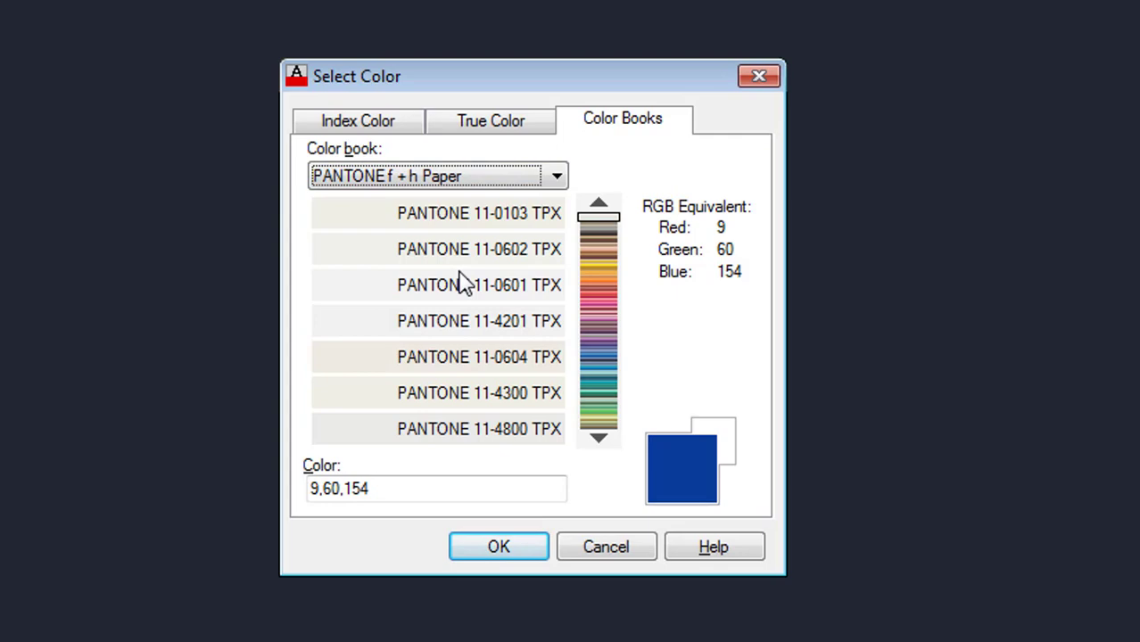
Step: View the PANTONE+ Color Bridge Coated and Uncoated books' green and teal swatches, then return to Index Color
click(493, 183)
click(469, 326)
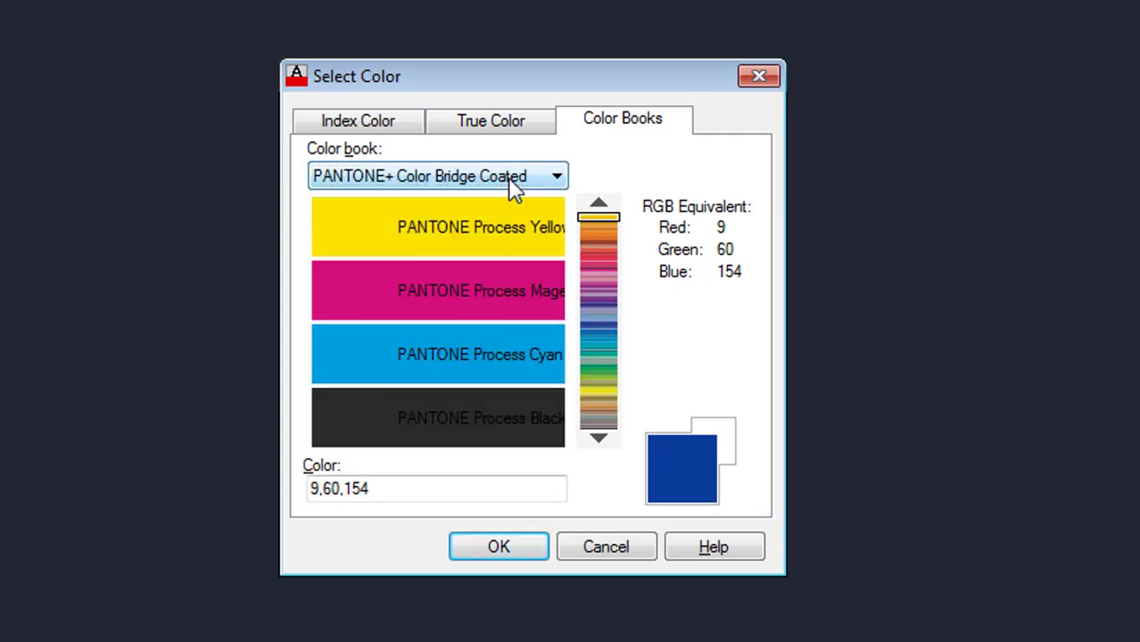
click(511, 186)
click(461, 346)
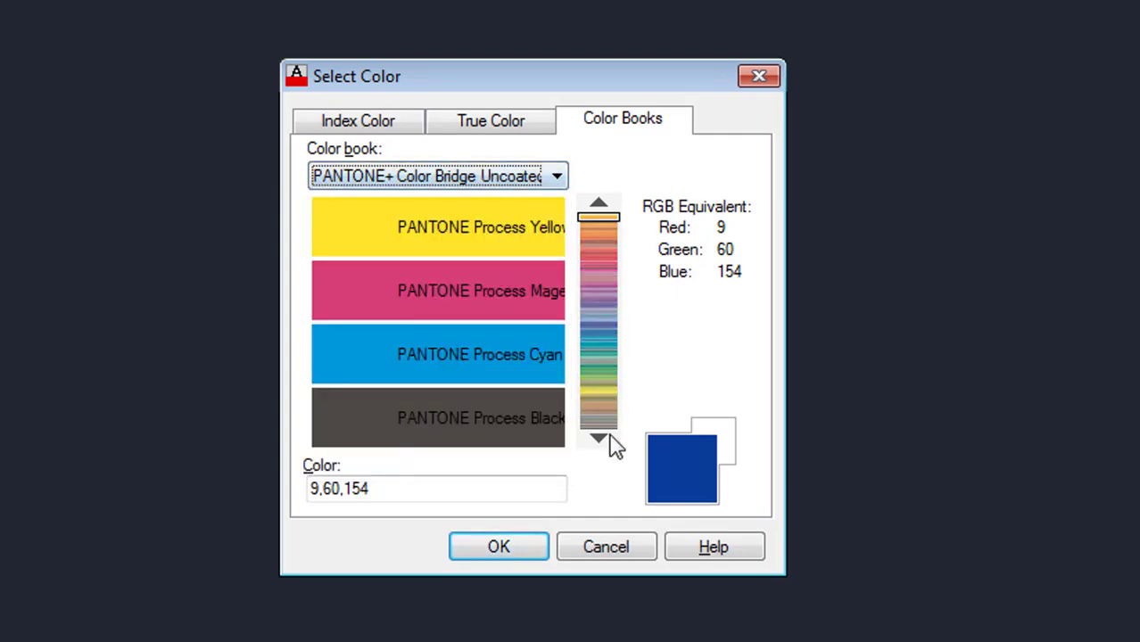
click(606, 356)
drag(604, 325, 577, 283)
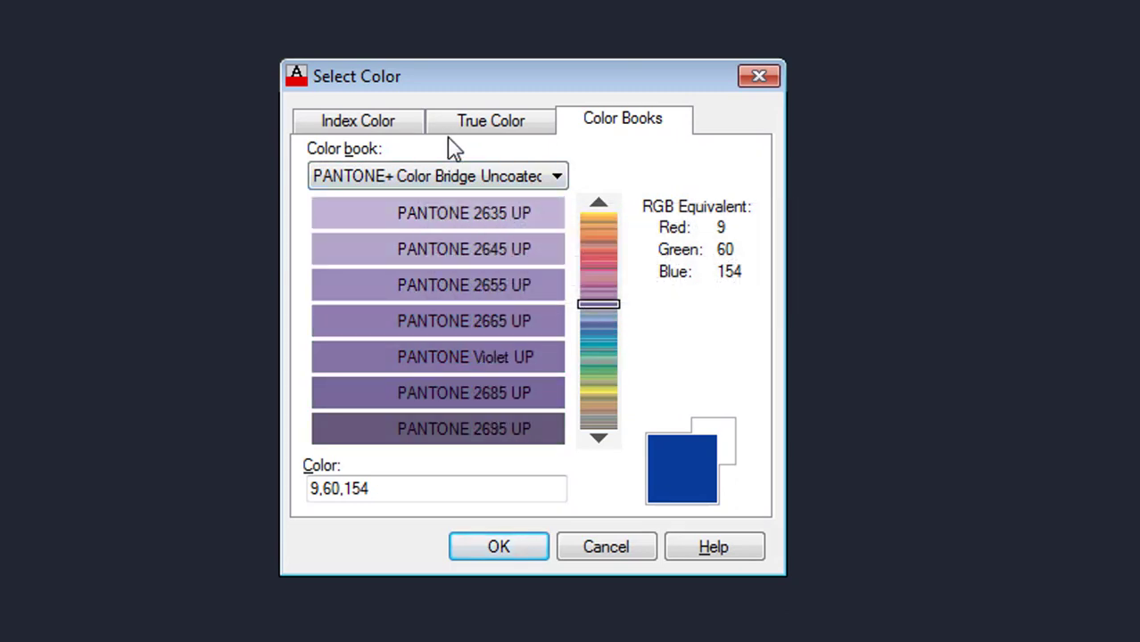
click(356, 119)
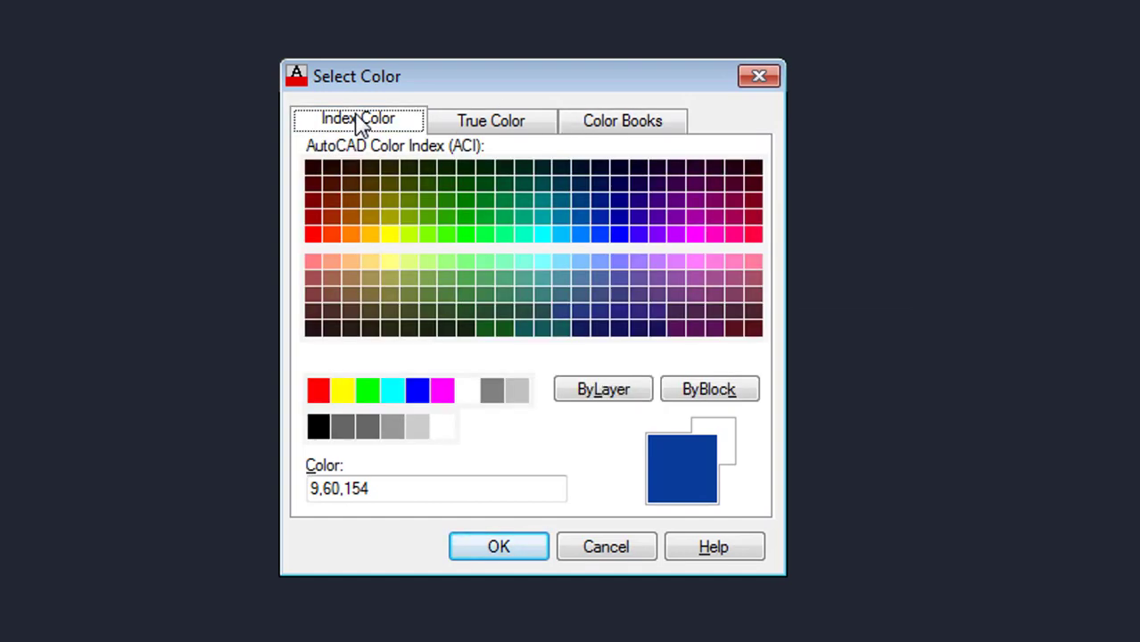
Step: Pick red index colour 10 and confirm it as the current object colour
click(459, 125)
click(582, 126)
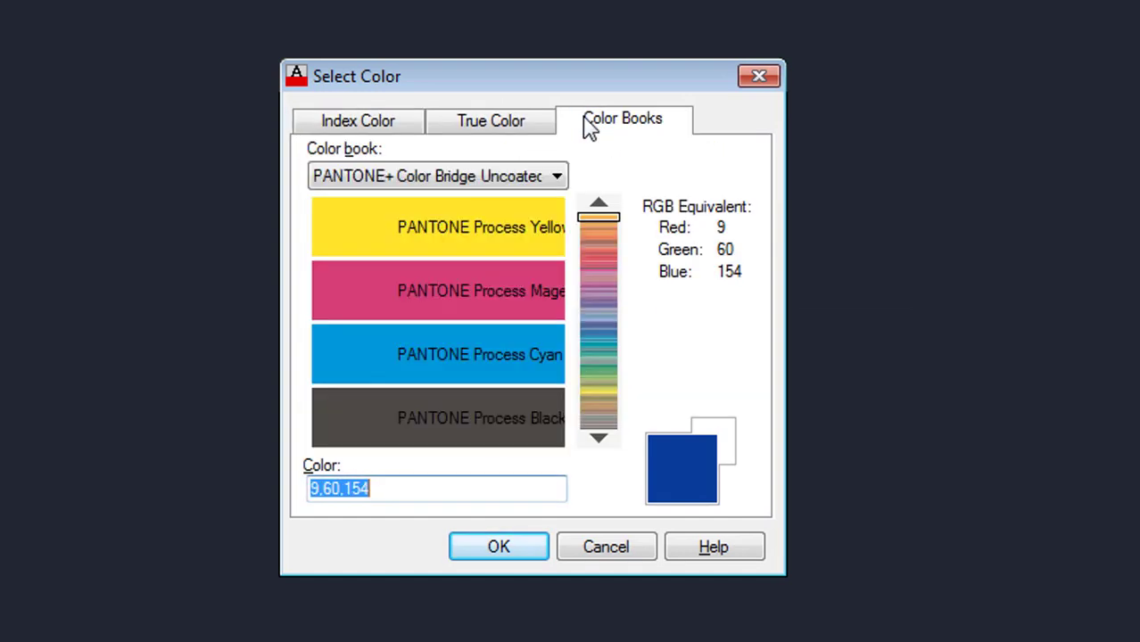
click(392, 134)
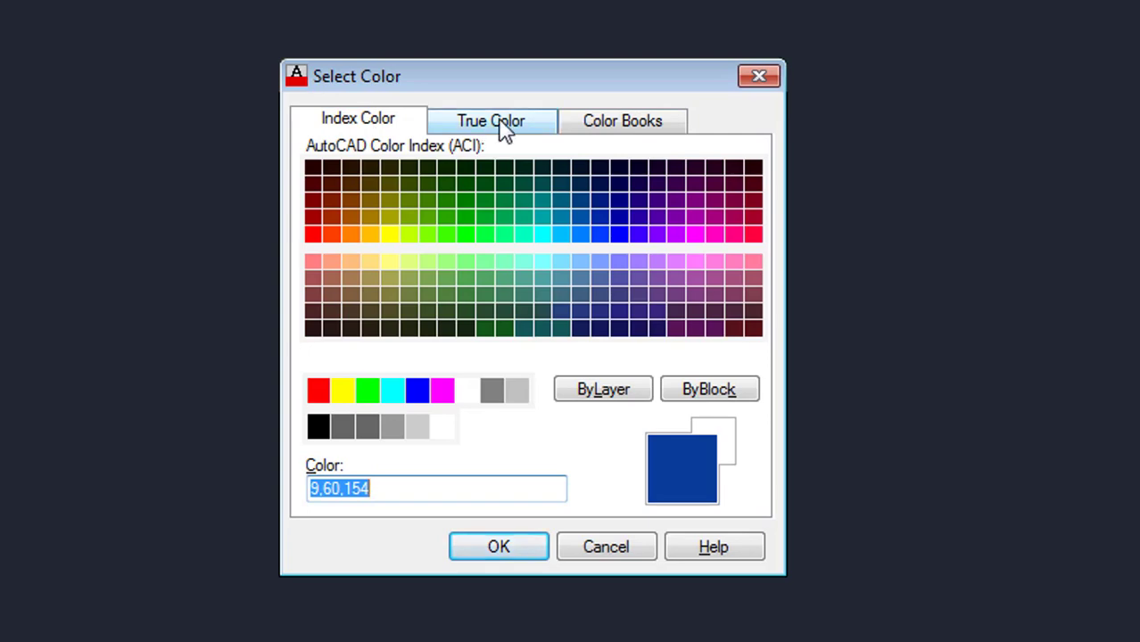
click(501, 130)
click(593, 127)
click(390, 136)
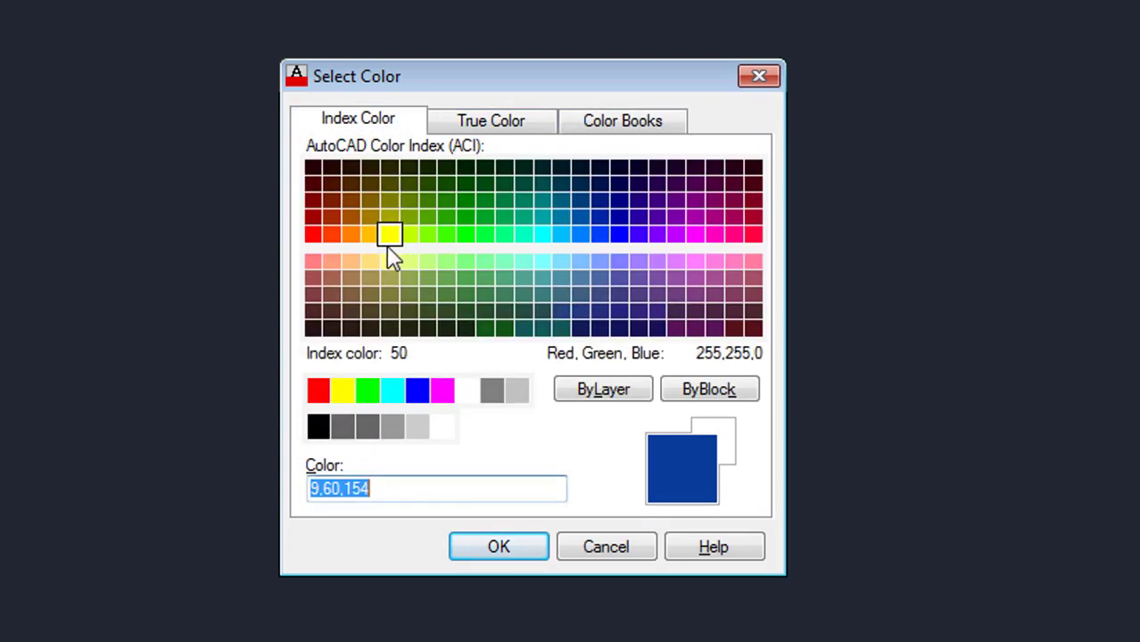
click(312, 235)
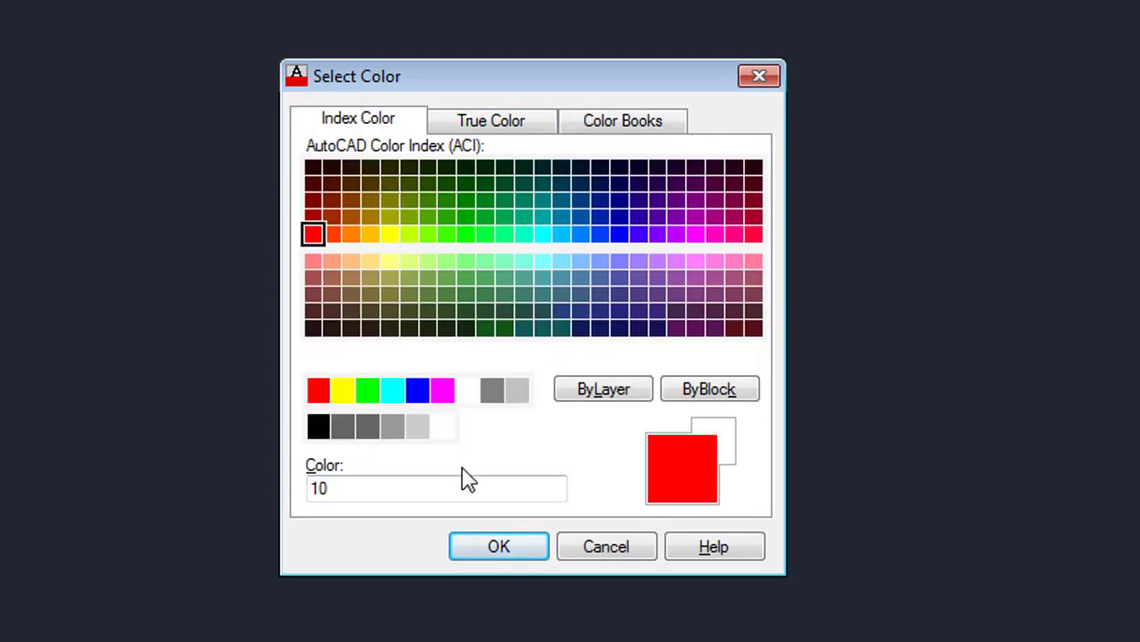
click(513, 542)
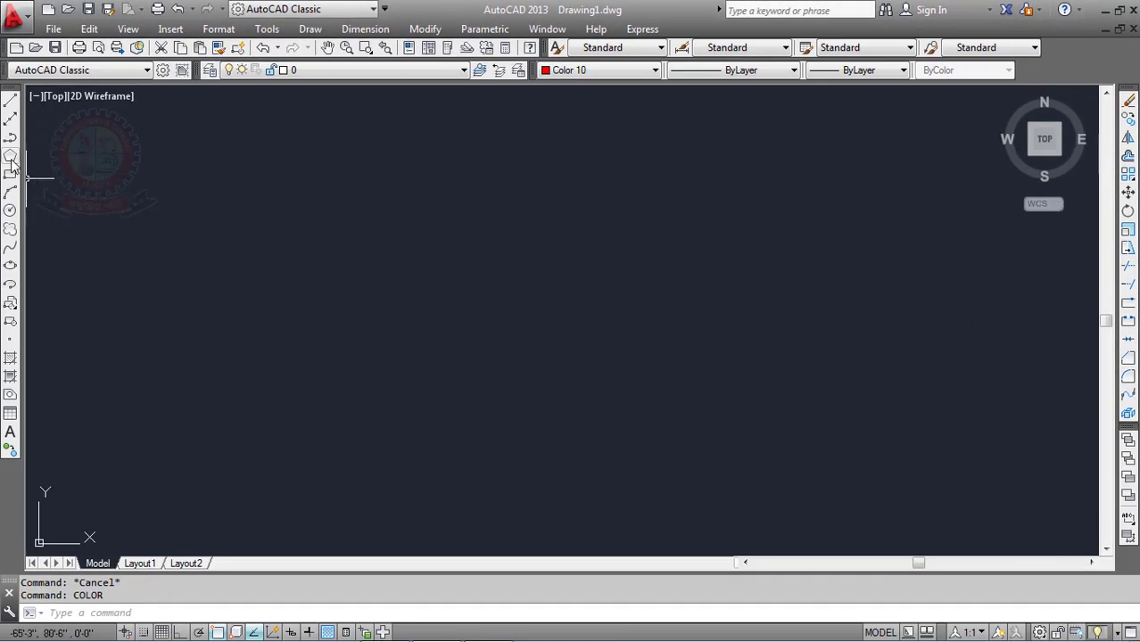
Step: Draw a red Color 10 rectangle spanning the upper-left area of the drawing
click(10, 157)
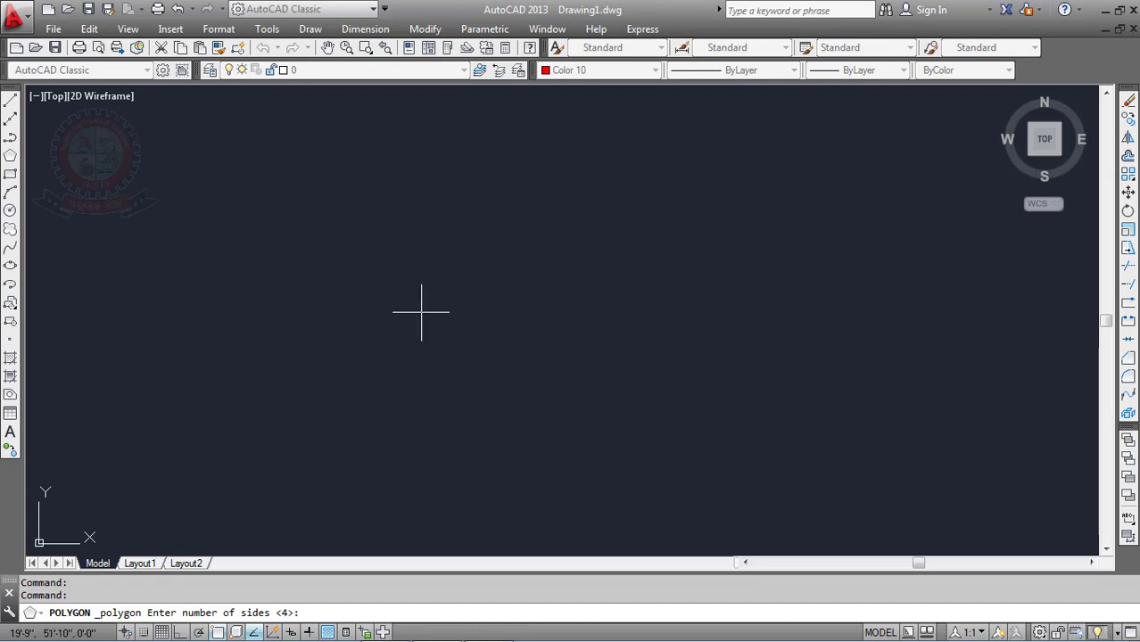
click(11, 176)
click(256, 174)
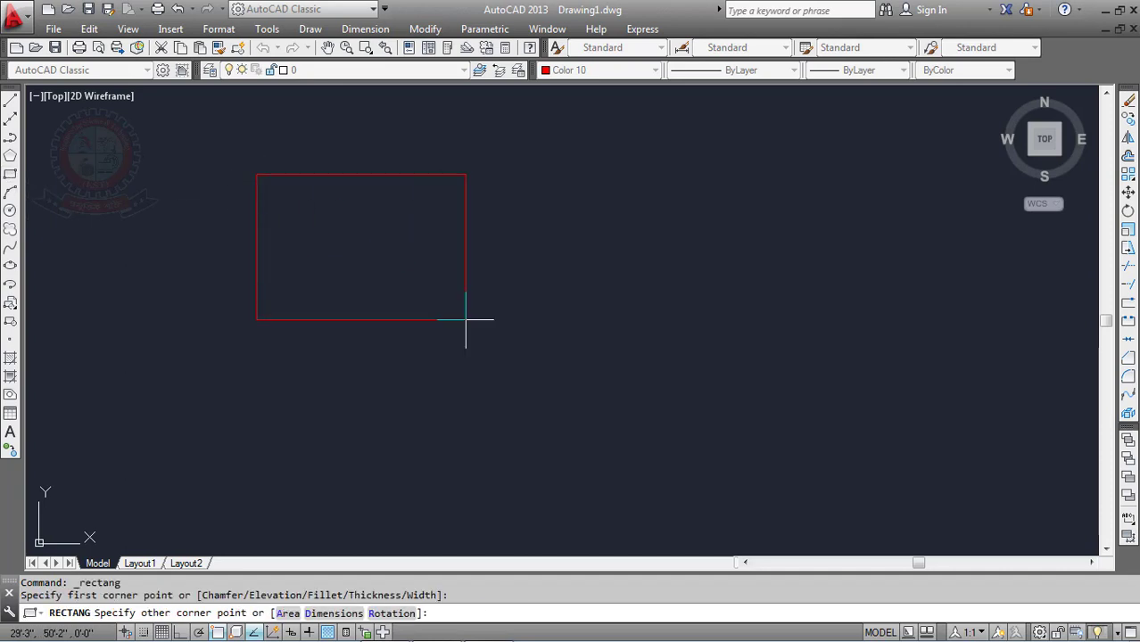
click(618, 394)
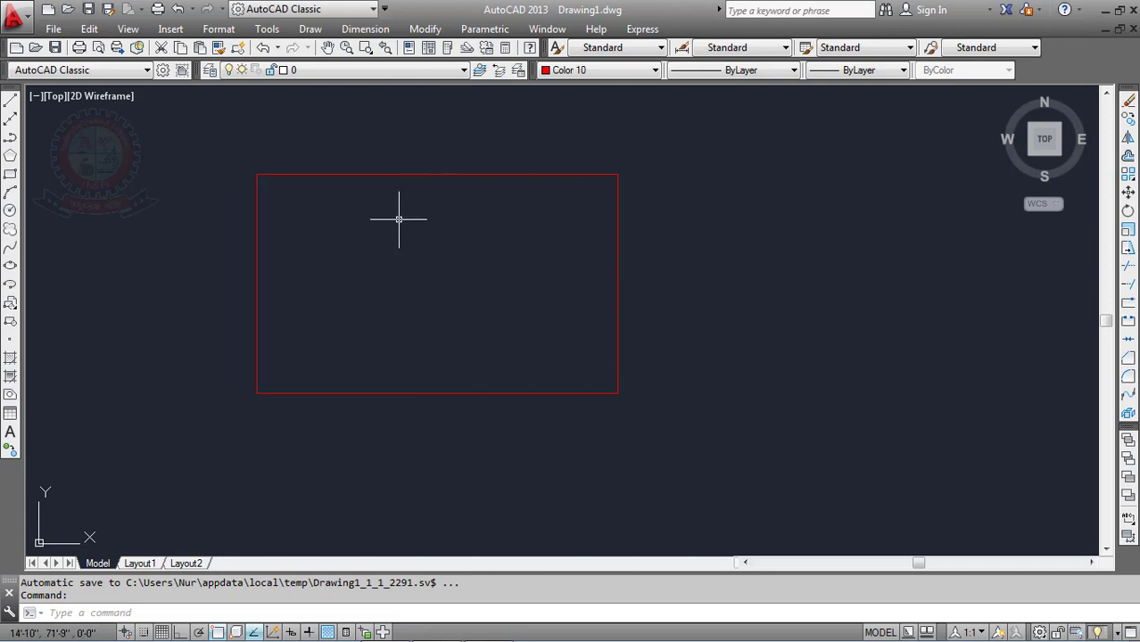
click(617, 72)
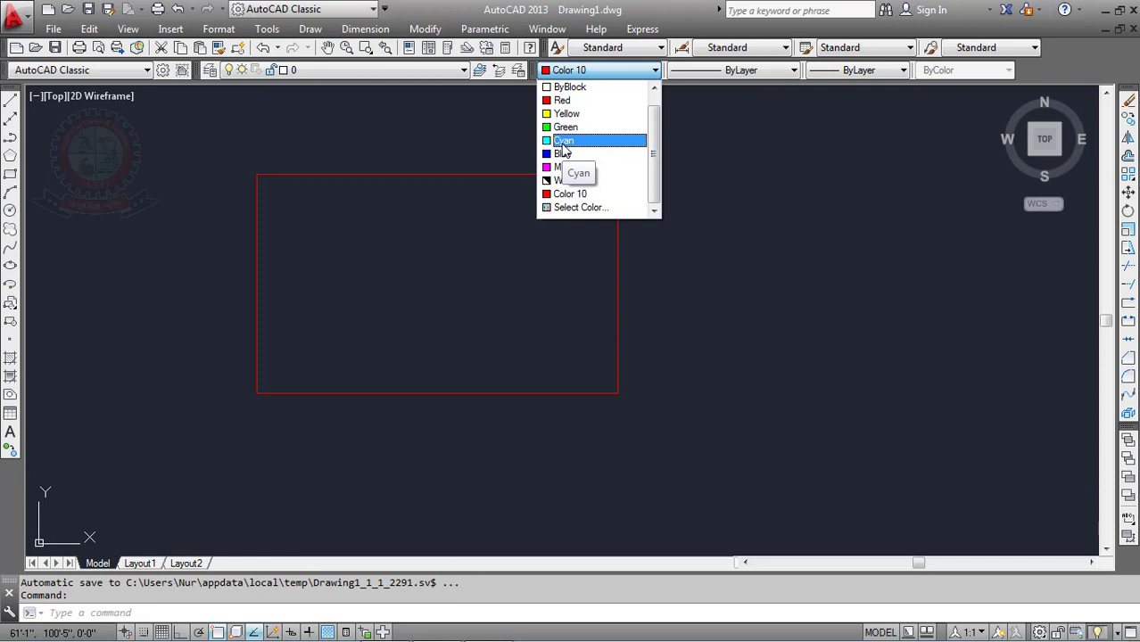
Step: Use the COLOR command to make teal index colour 124 (RGB 0,127,95) current
click(699, 289)
text(c)
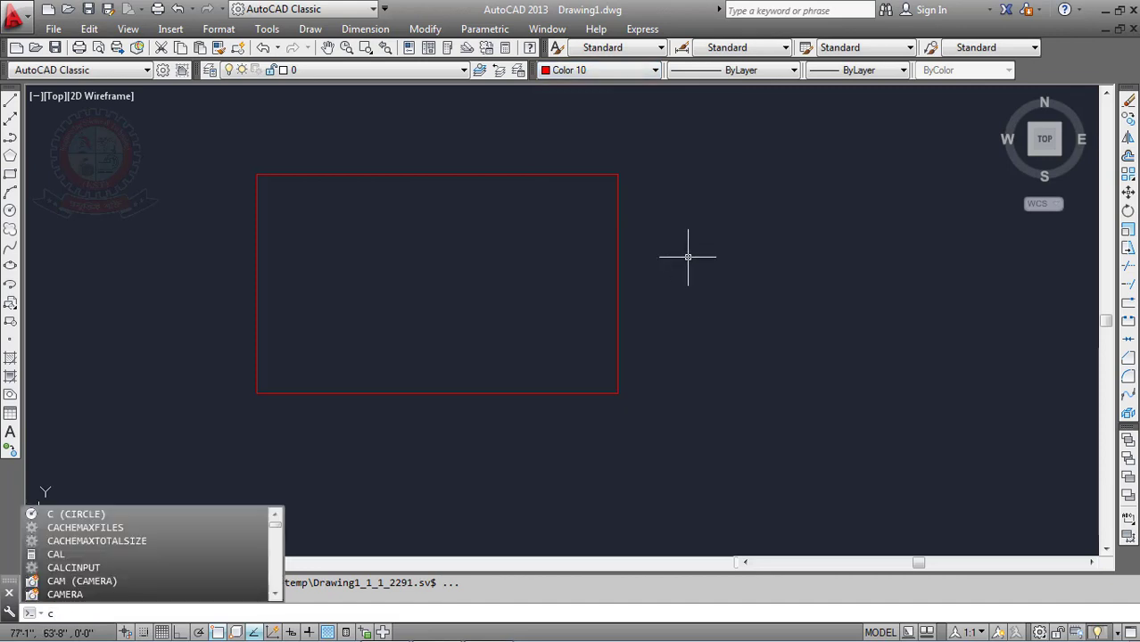
text(olor)
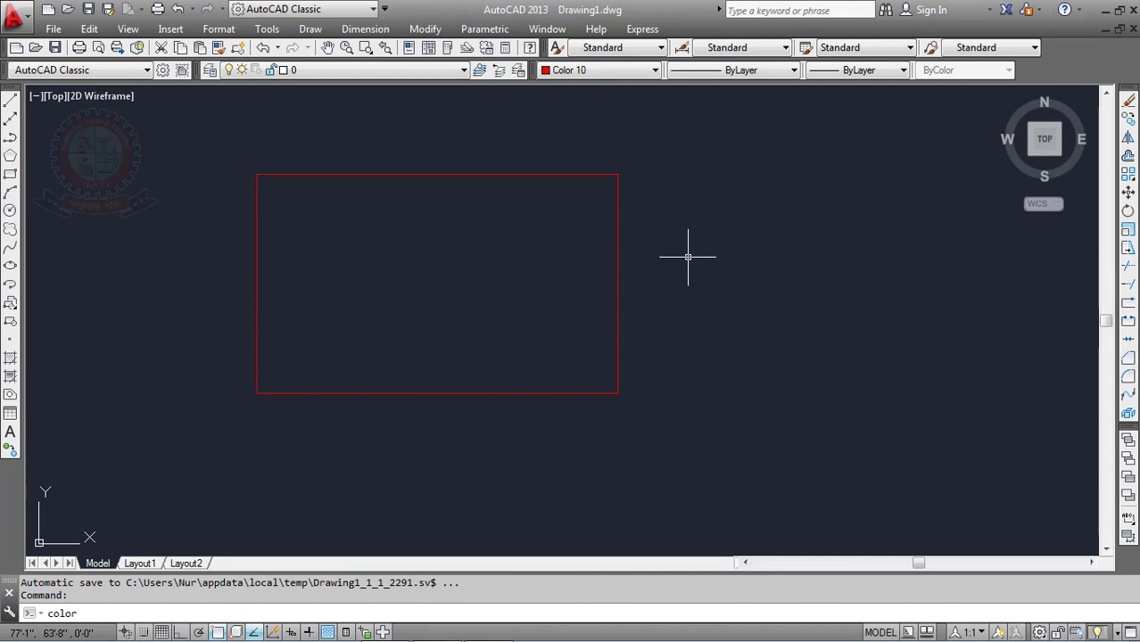
key(Return)
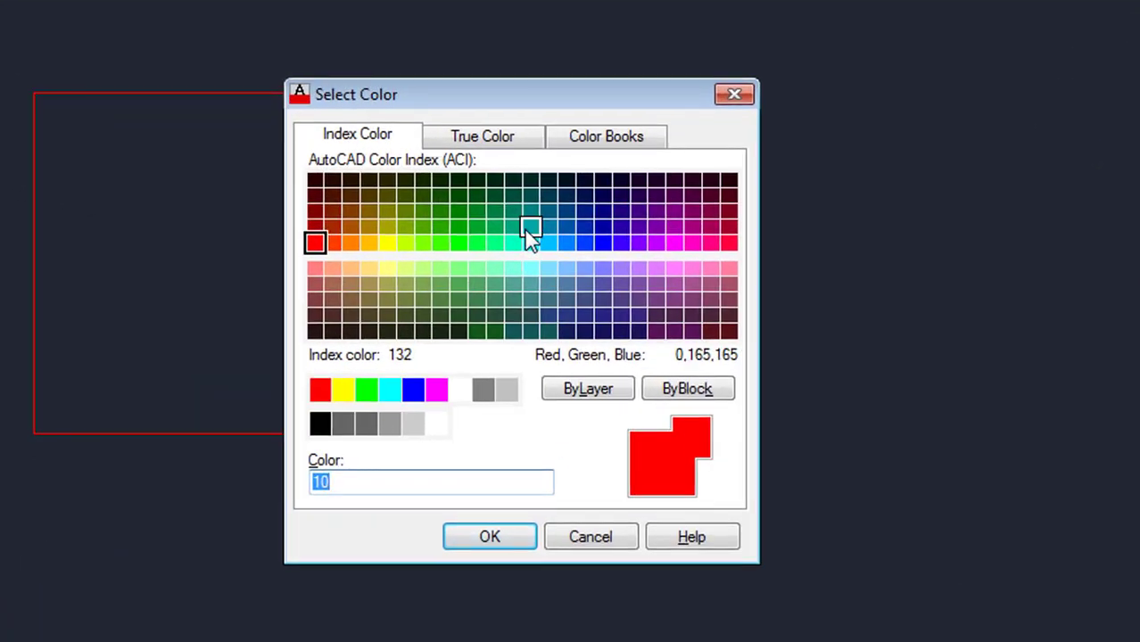
click(516, 205)
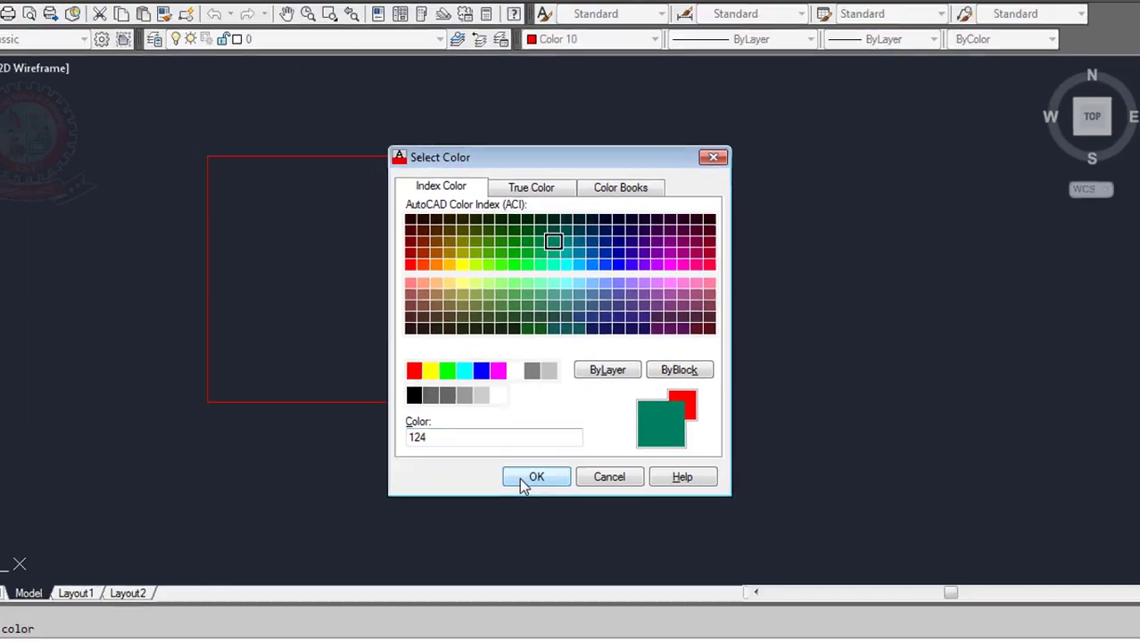
click(481, 533)
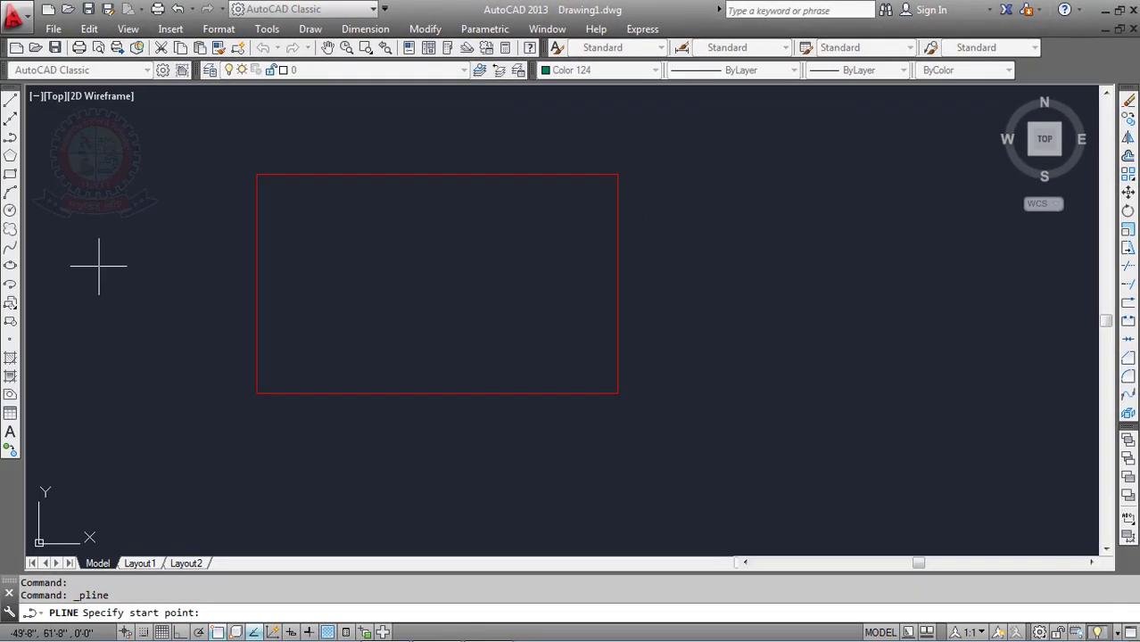
click(10, 175)
Step: Draw a teal rectangle inside the red rectangle
click(320, 208)
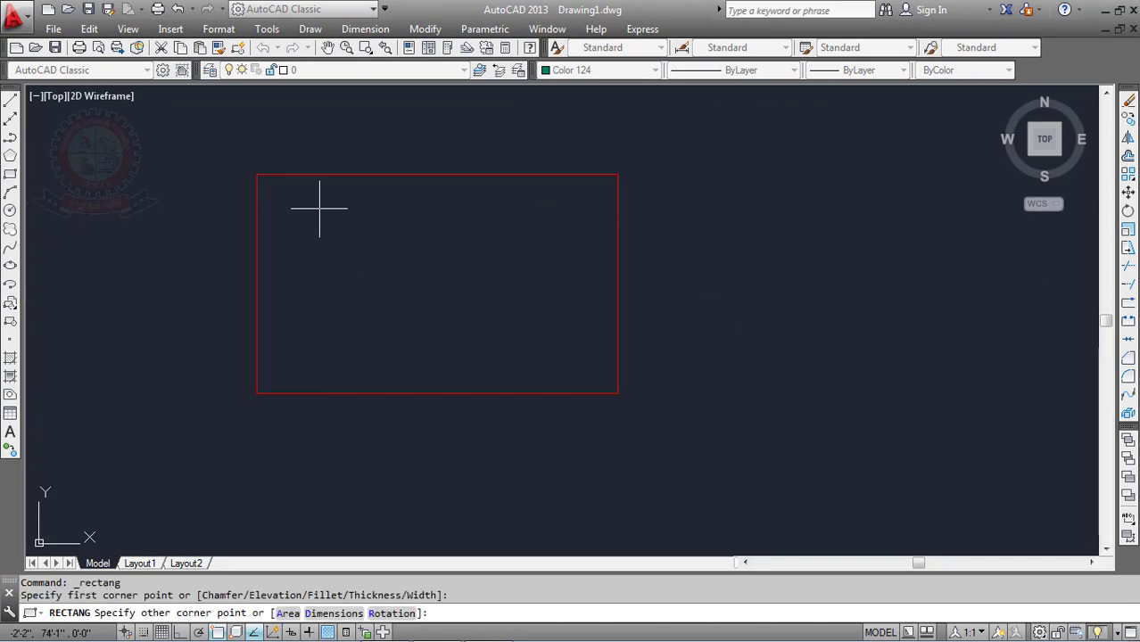
click(540, 363)
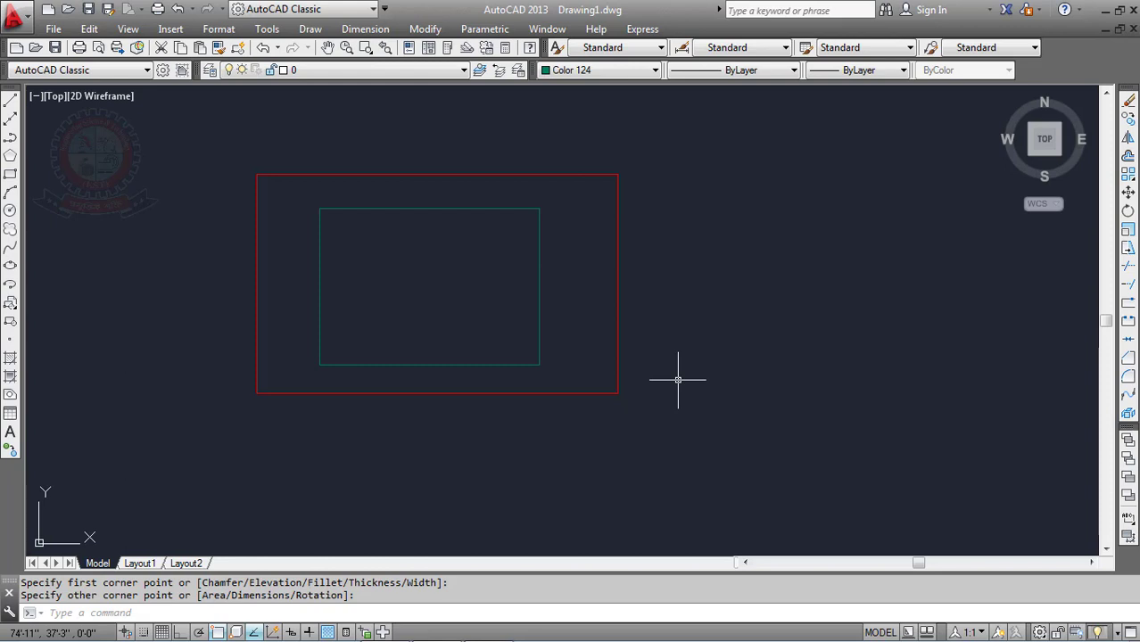
key(Escape)
key(Escape)
key(Escape)
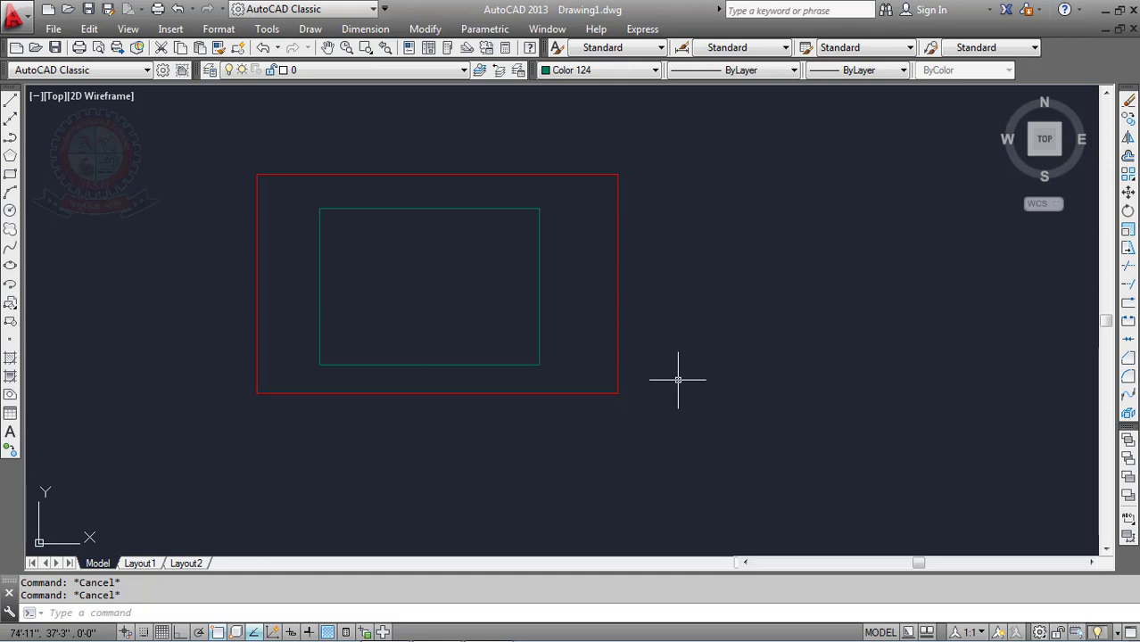
Step: Draw two small teal squares stacked one above the other right of the red rectangle
click(10, 176)
click(684, 181)
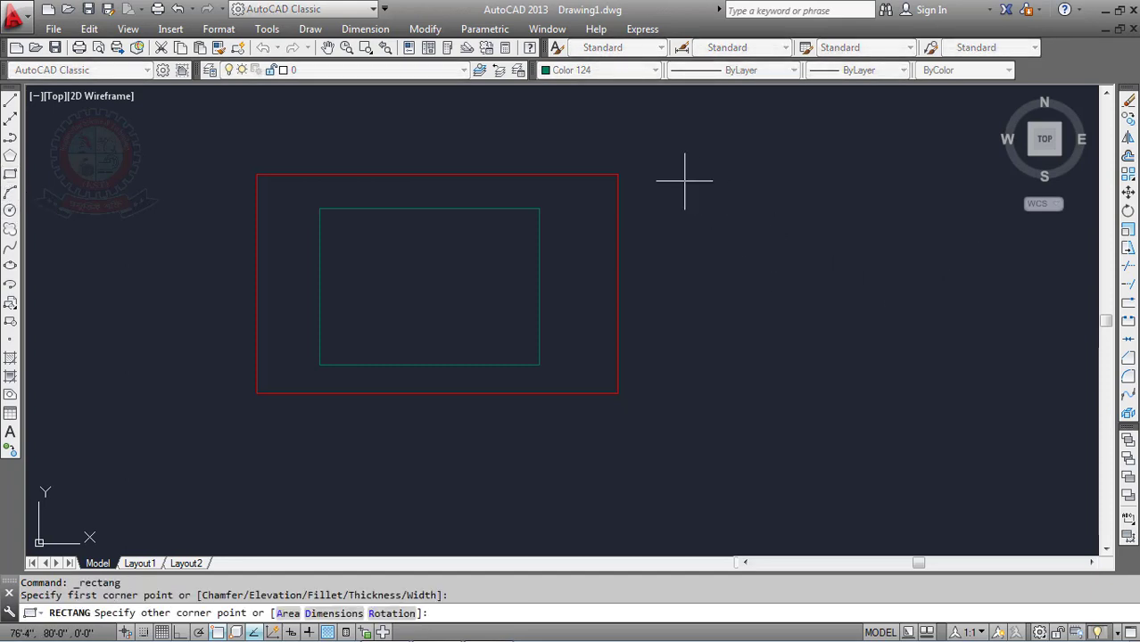
click(770, 268)
click(698, 300)
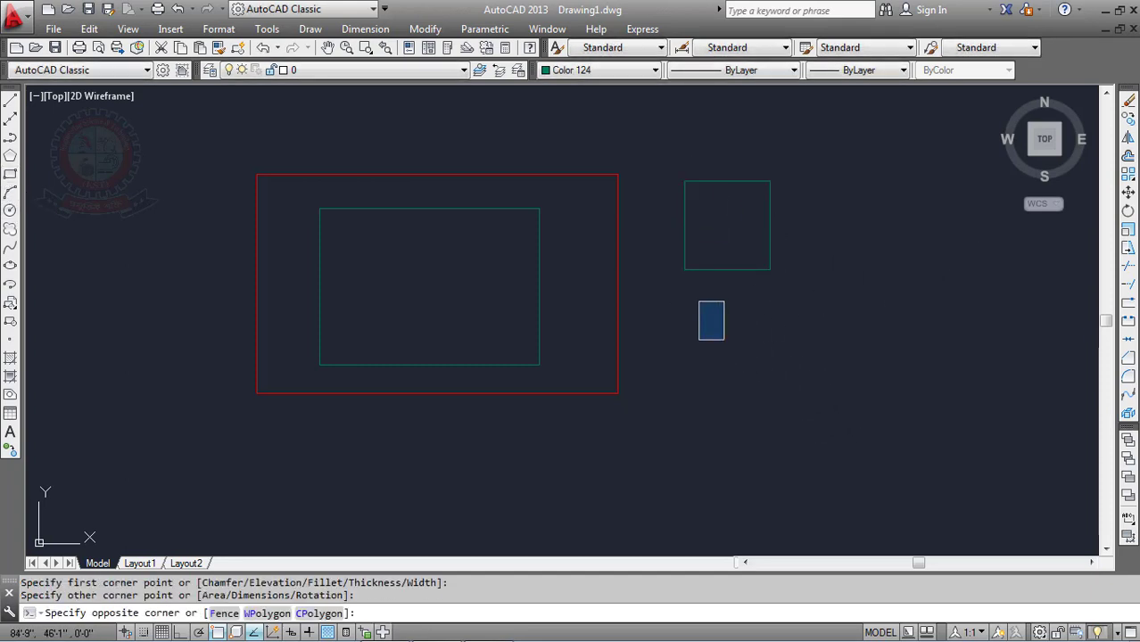
click(684, 310)
click(687, 302)
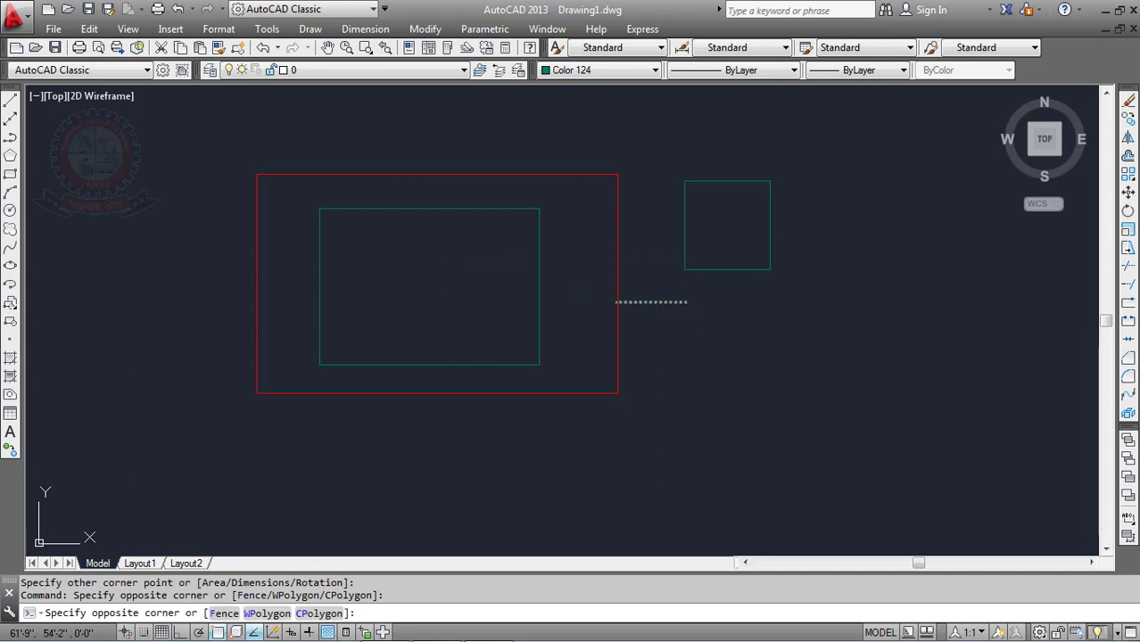
key(Escape)
click(9, 176)
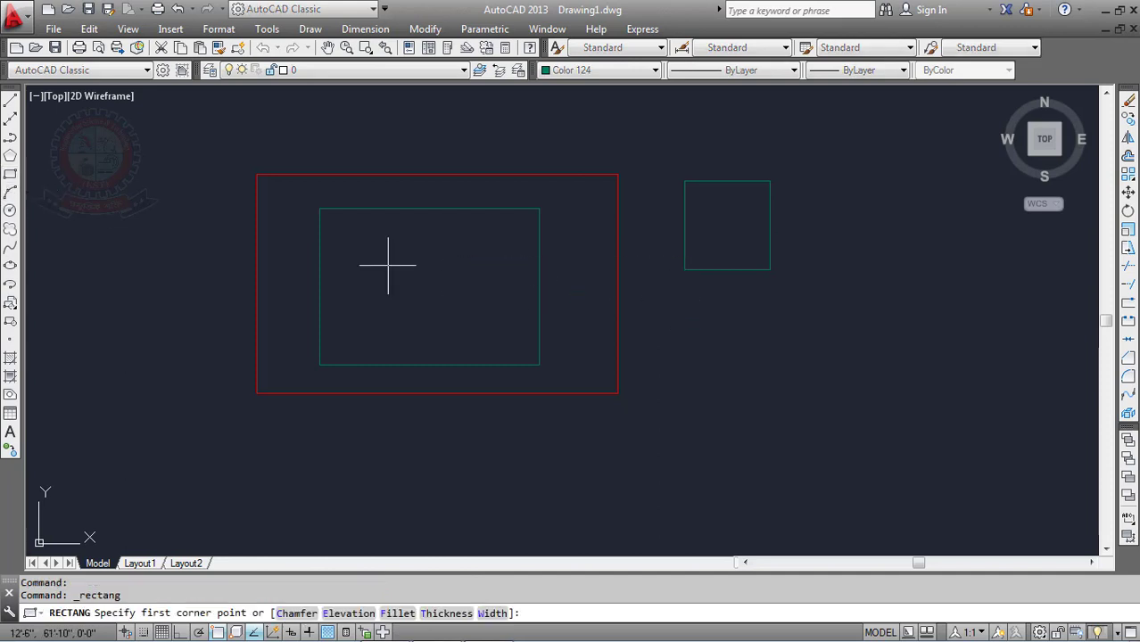
click(684, 300)
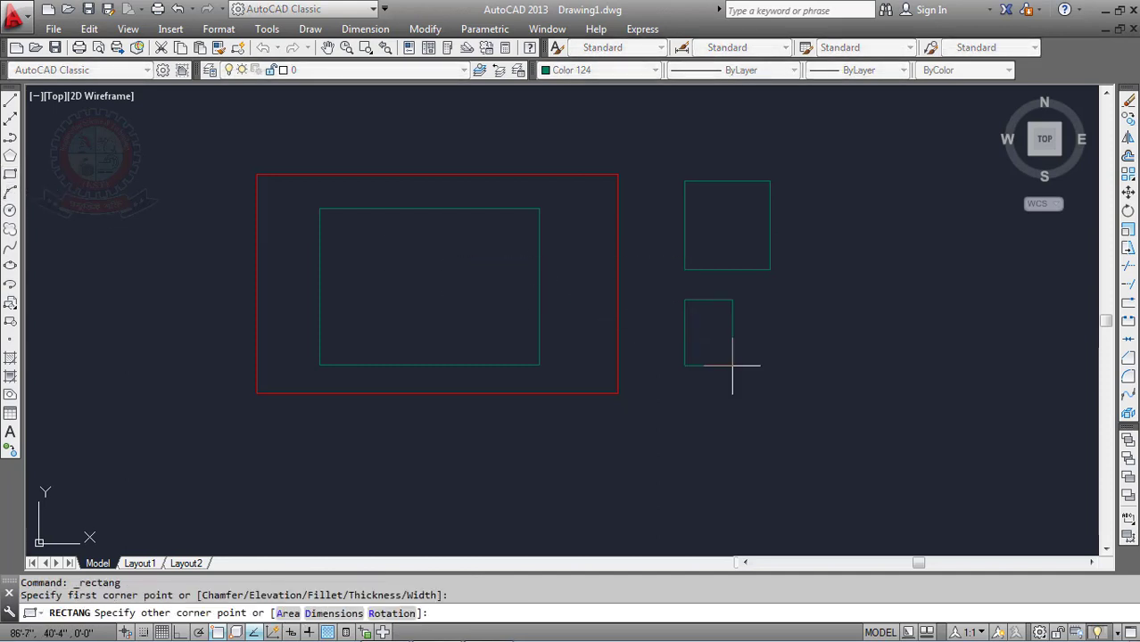
click(773, 388)
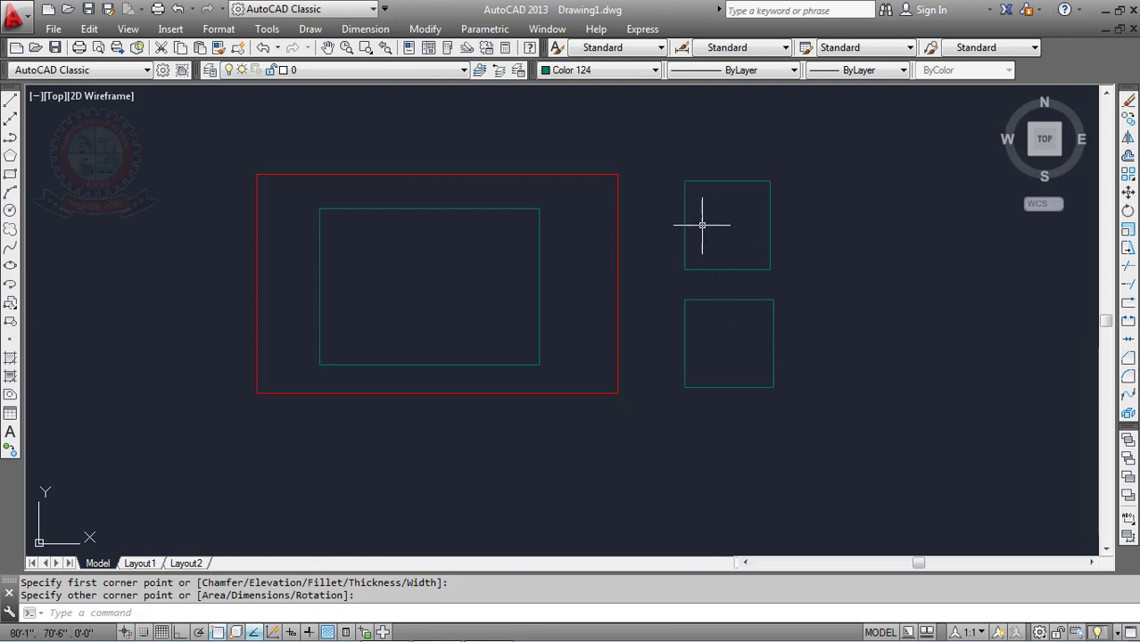
mouse_move(685, 200)
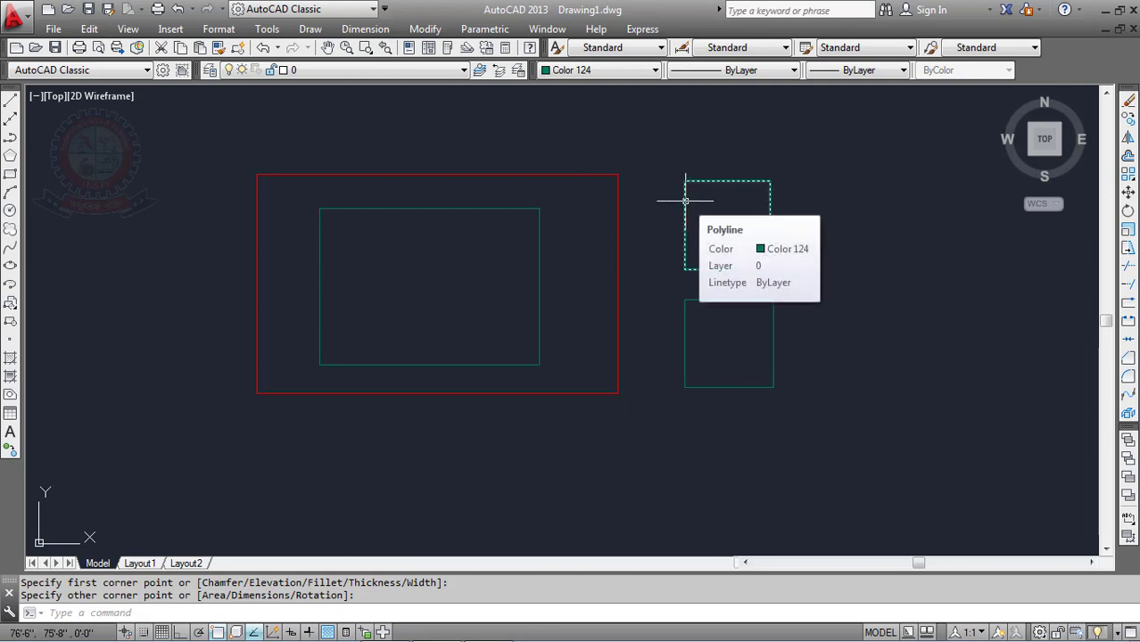
Step: Recolour the upper right square to Yellow from the Properties Color list, then deselect it
click(685, 201)
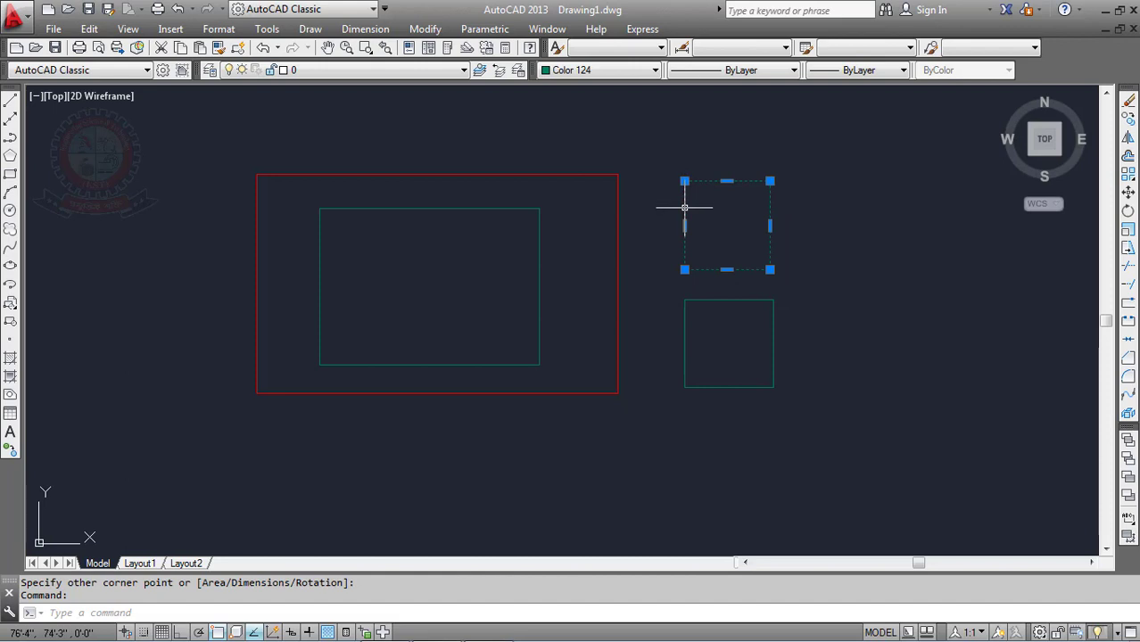
click(639, 74)
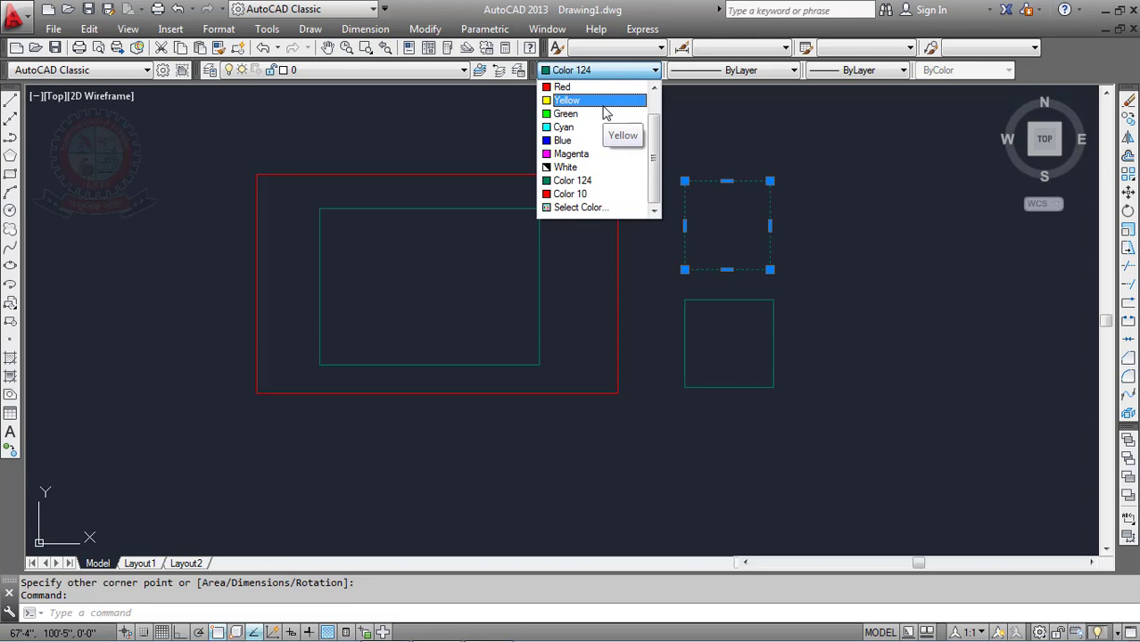
click(581, 209)
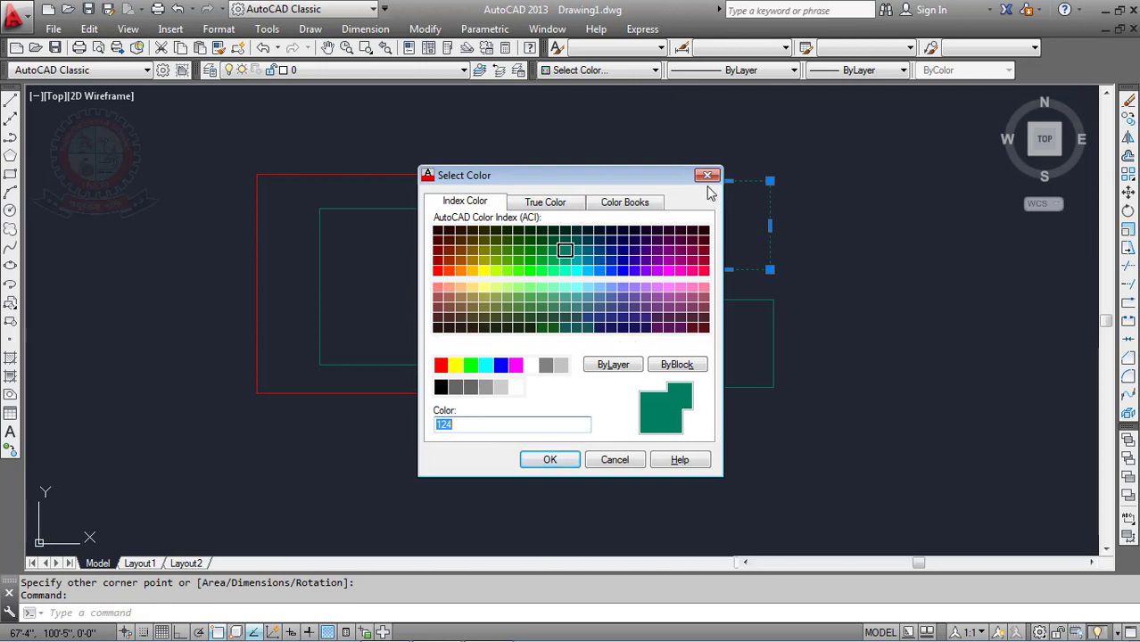
click(707, 176)
click(630, 72)
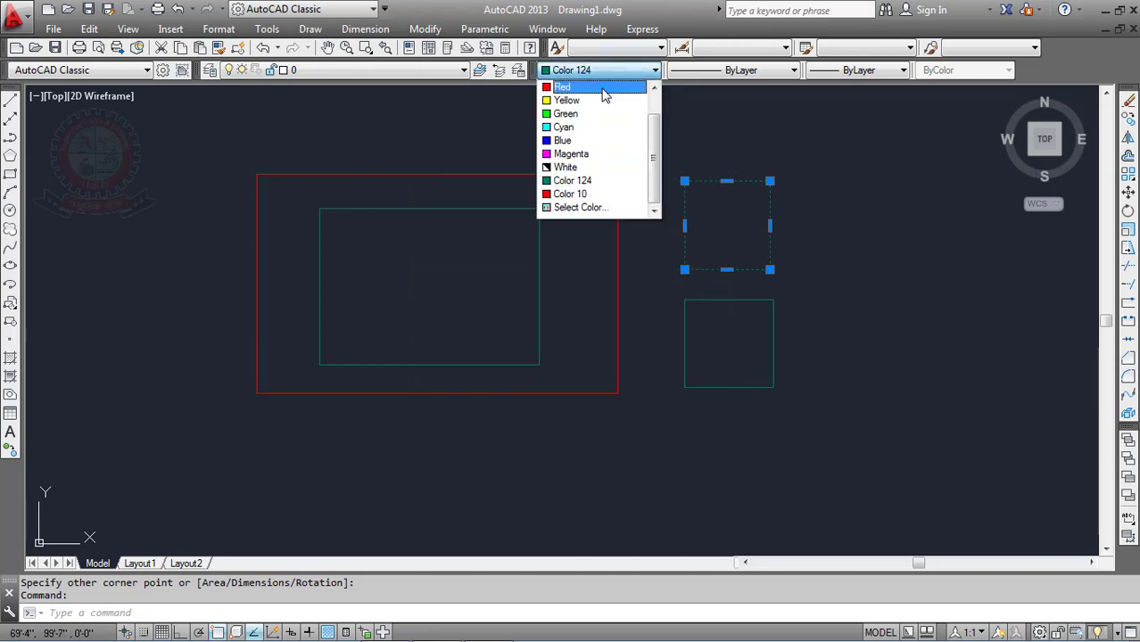
click(581, 105)
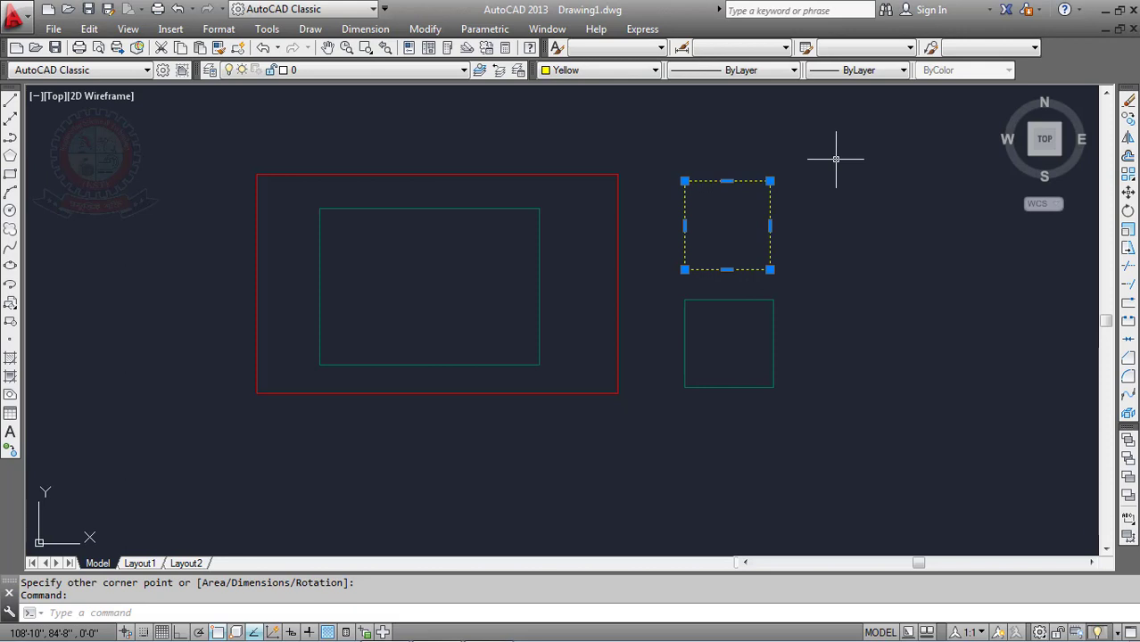
key(Escape)
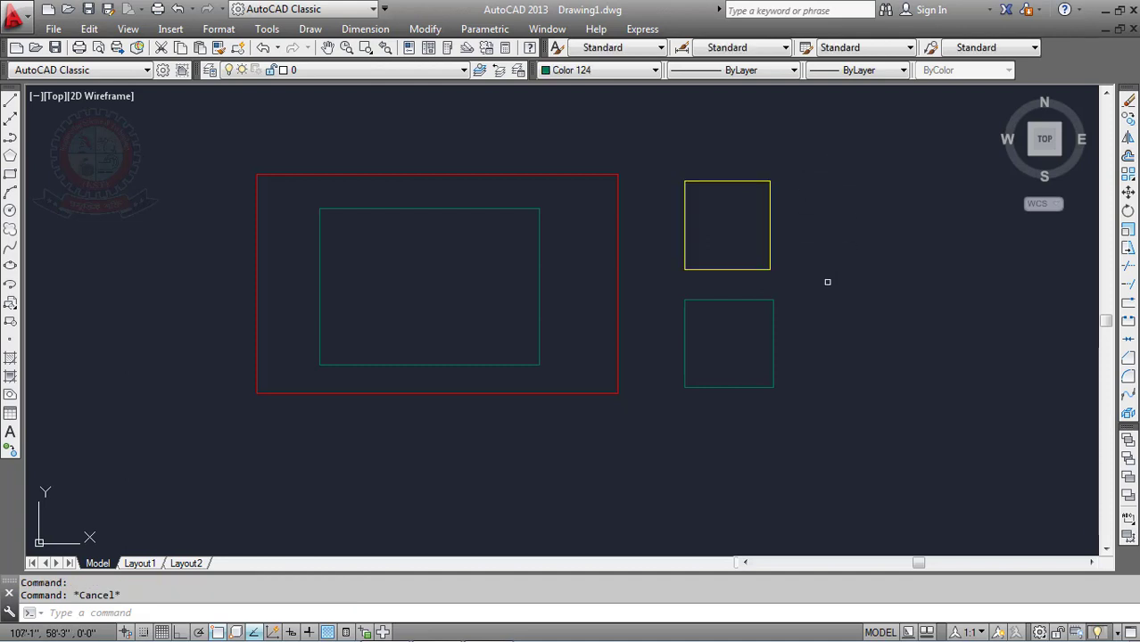
Step: Select all four rectangles with a crossing window and delete them
click(844, 423)
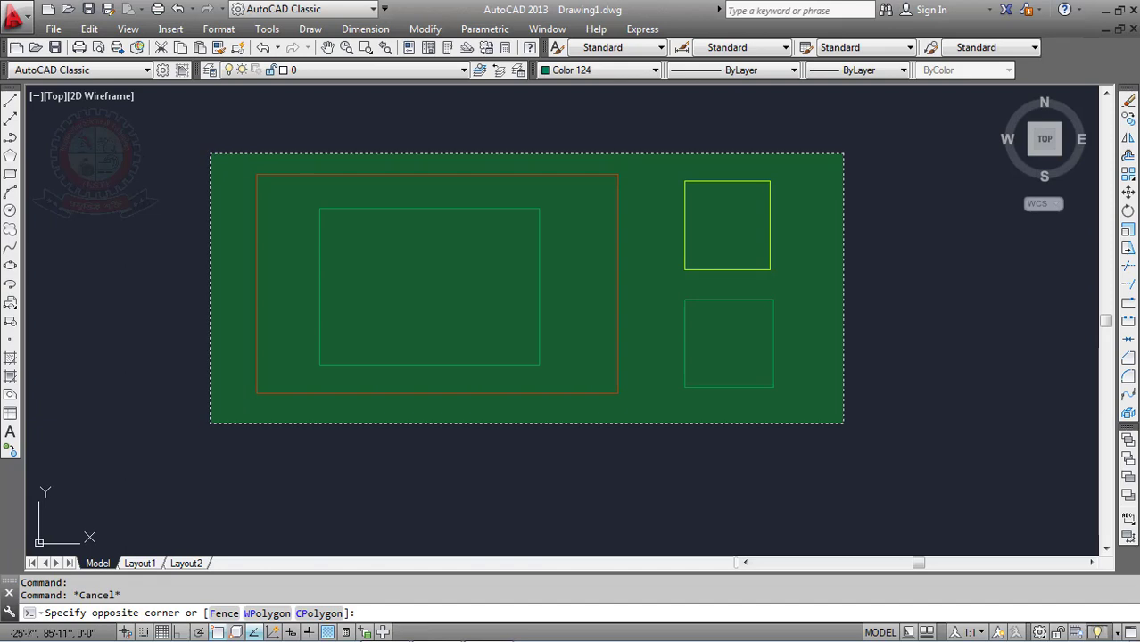
click(211, 158)
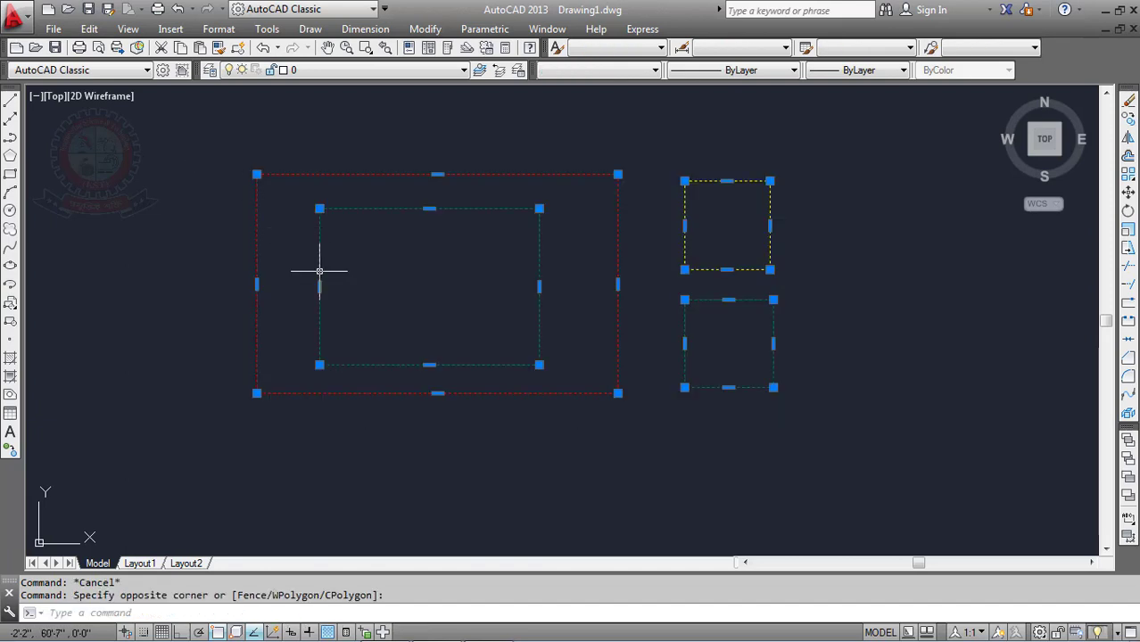
key(Delete)
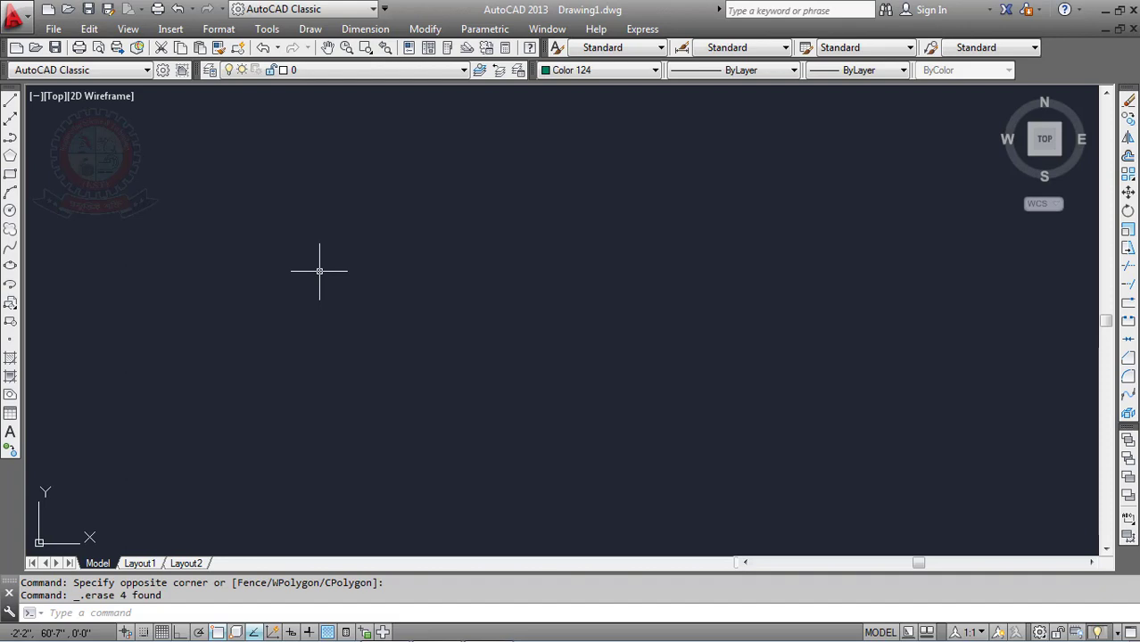
Step: Draw a horizontal line from left to right with Ortho (F8) on
click(9, 102)
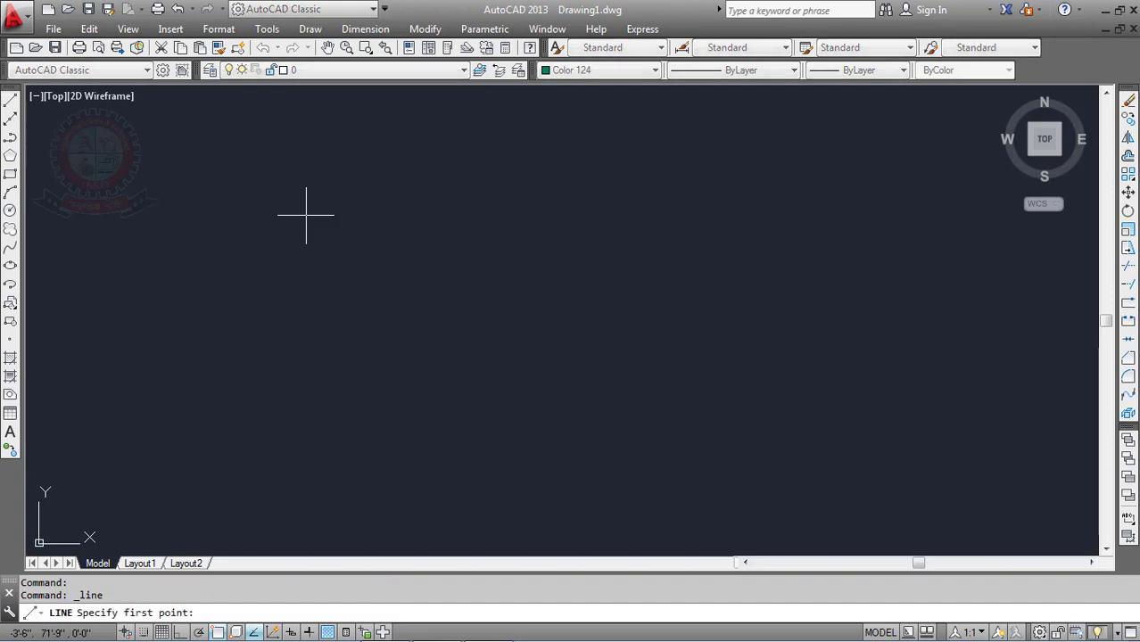
click(251, 206)
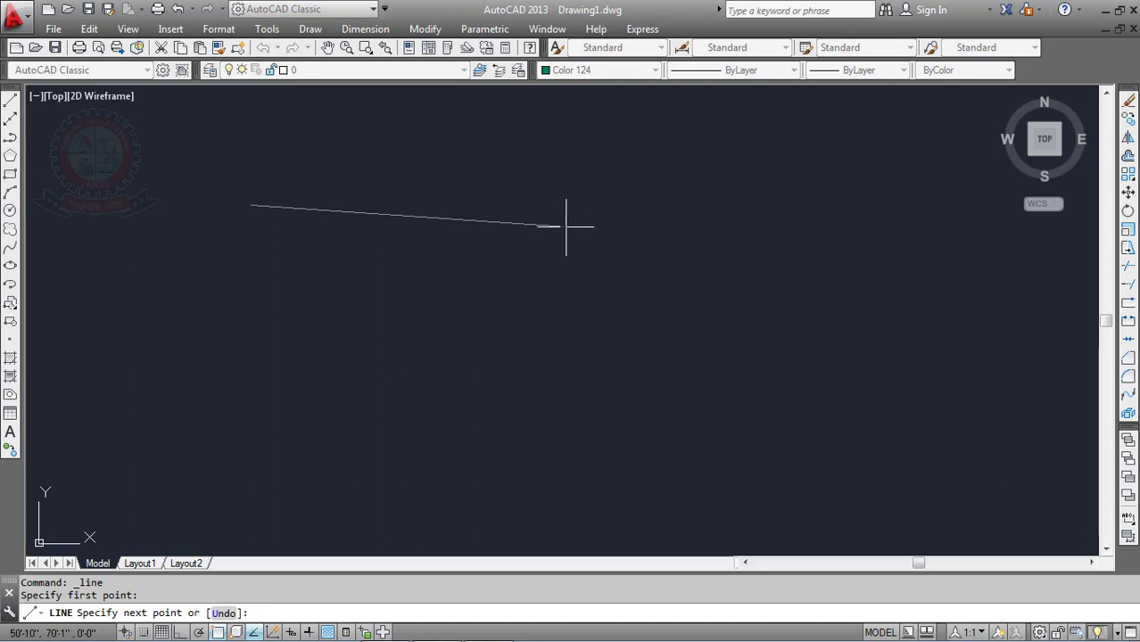
key(F8)
click(563, 227)
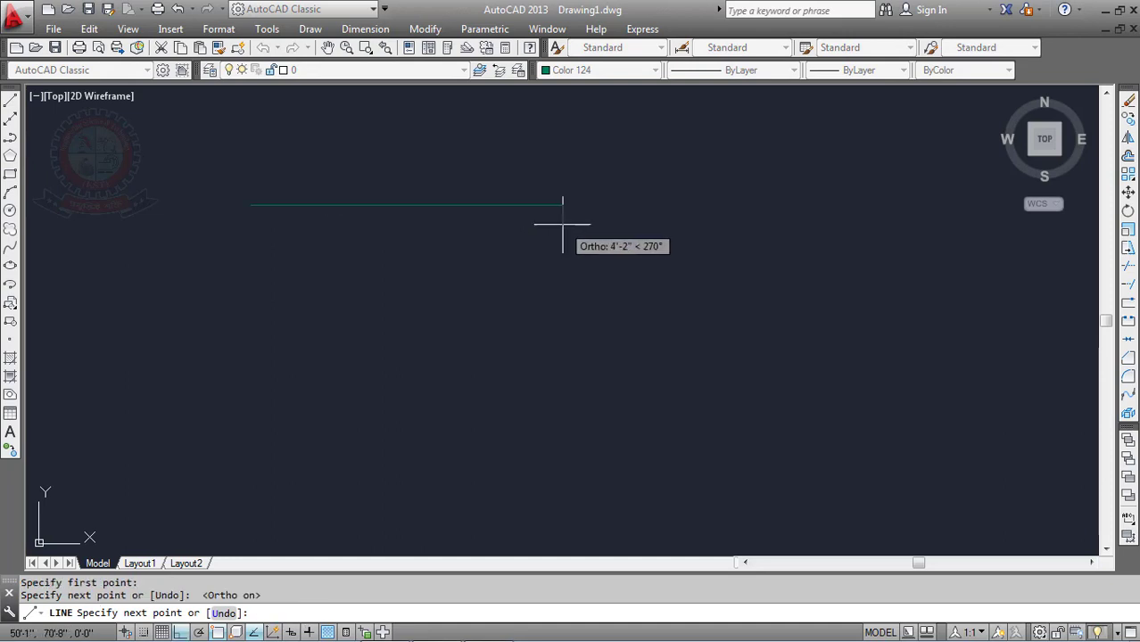
key(Escape)
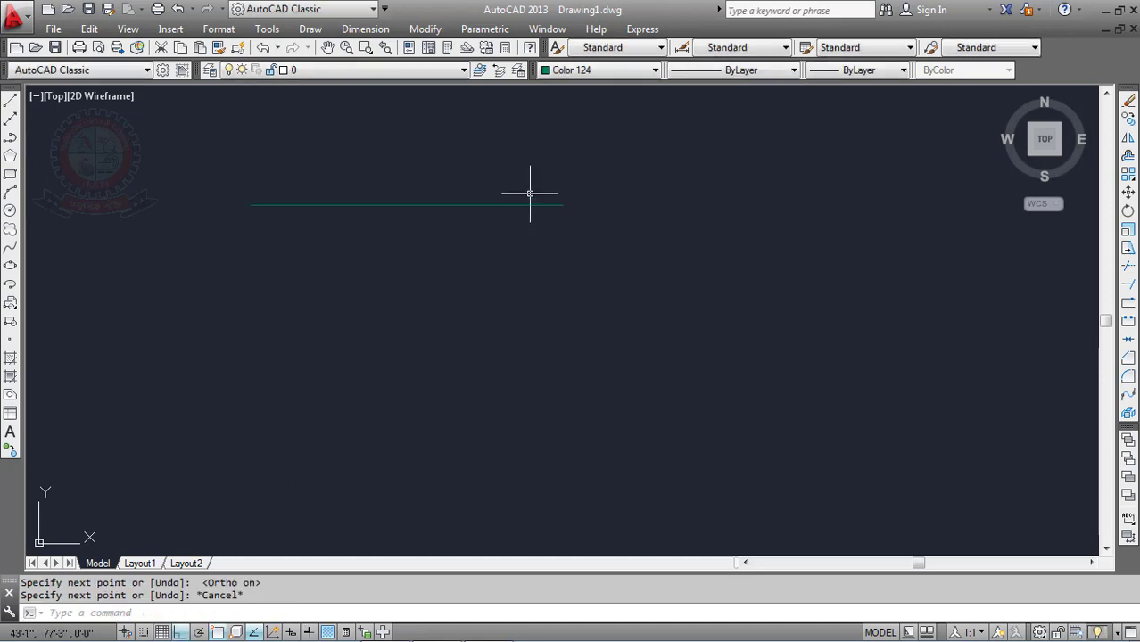
Step: Change the new line's colour from Color 124 to ByLayer
click(529, 206)
click(615, 70)
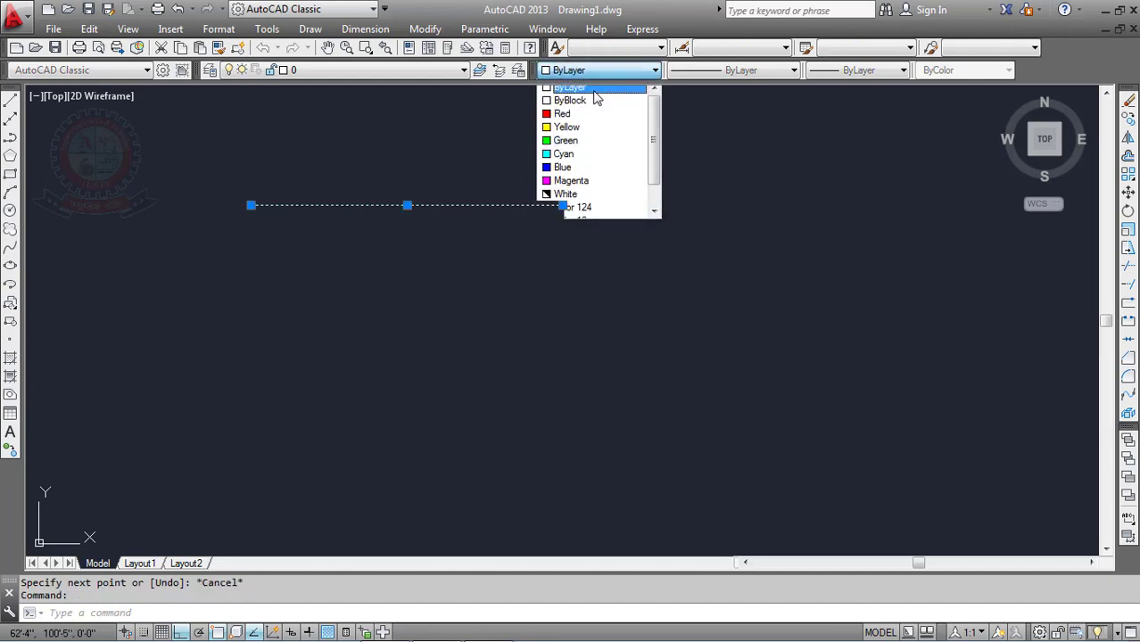
click(591, 87)
key(Escape)
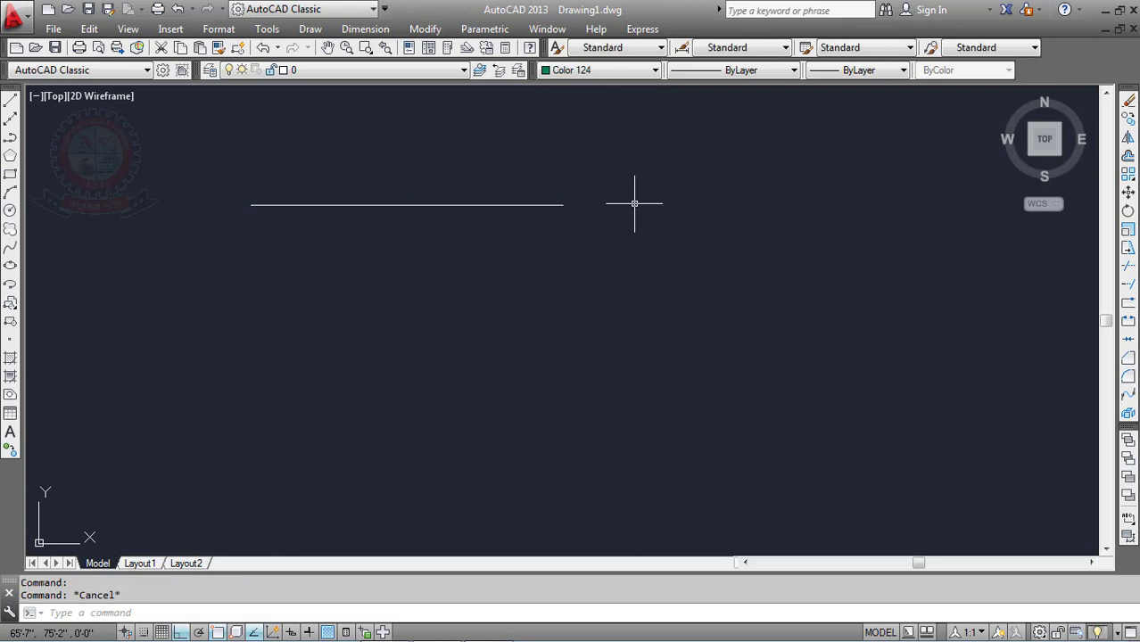
Step: Reset the current drawing colour to ByLayer and recentre the view on the line
scroll(393, 204, up, 4)
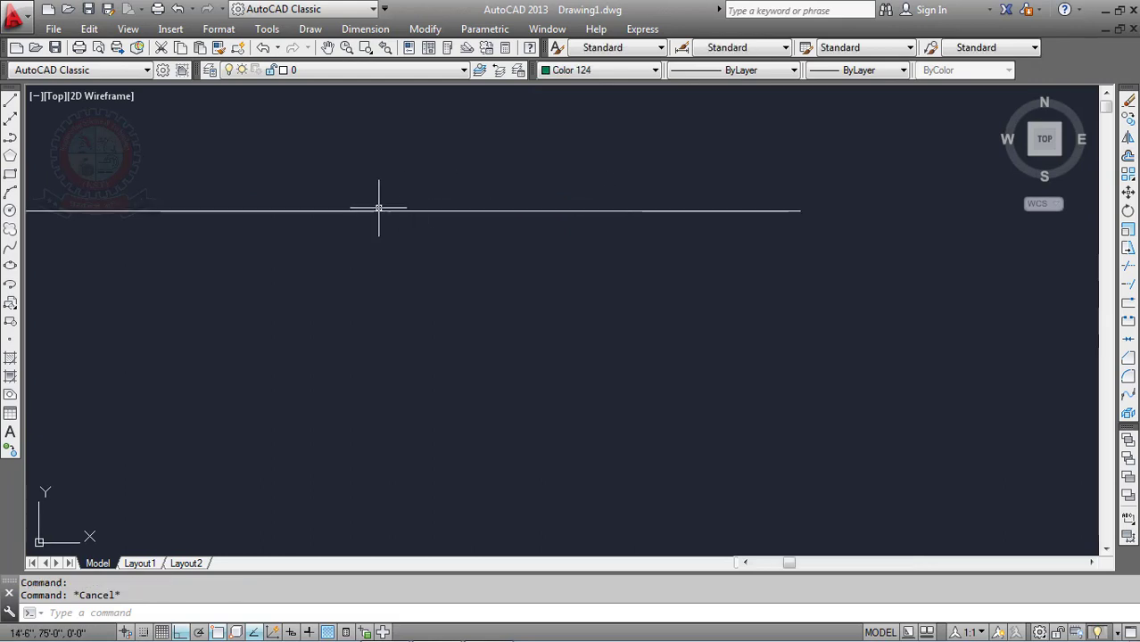
scroll(377, 208, down, 4)
click(651, 69)
scroll(597, 112, up, 3)
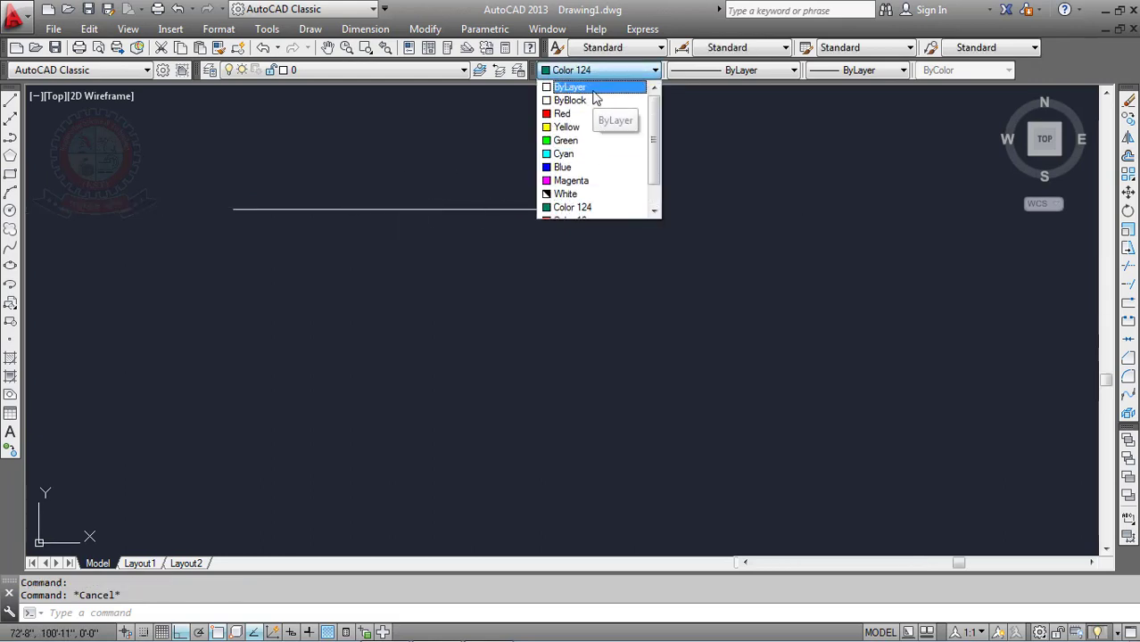
click(591, 89)
scroll(298, 214, up, 2)
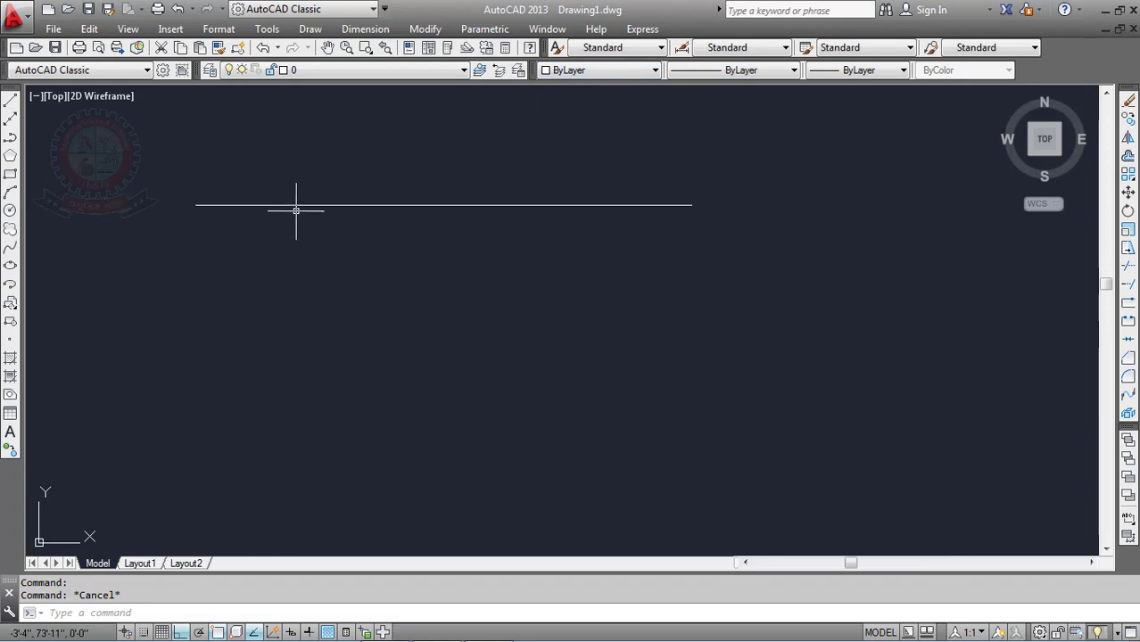
mouse_move(297, 215)
middle_down()
mouse_move(394, 268)
mouse_move(312, 265)
middle_up()
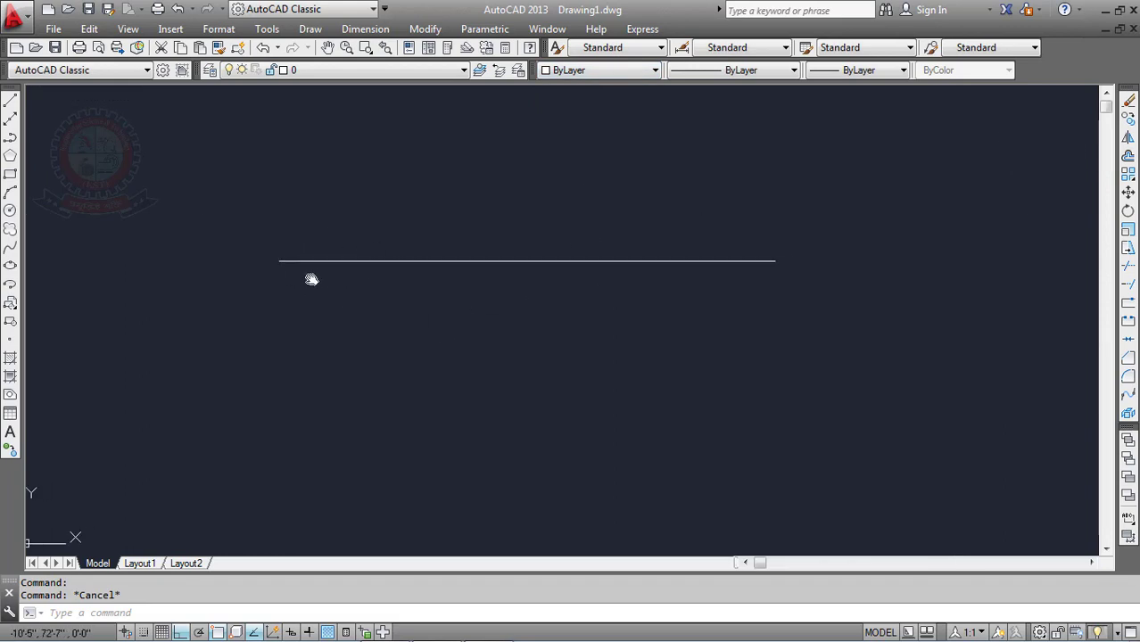
scroll(312, 263, up, 4)
scroll(321, 241, down, 2)
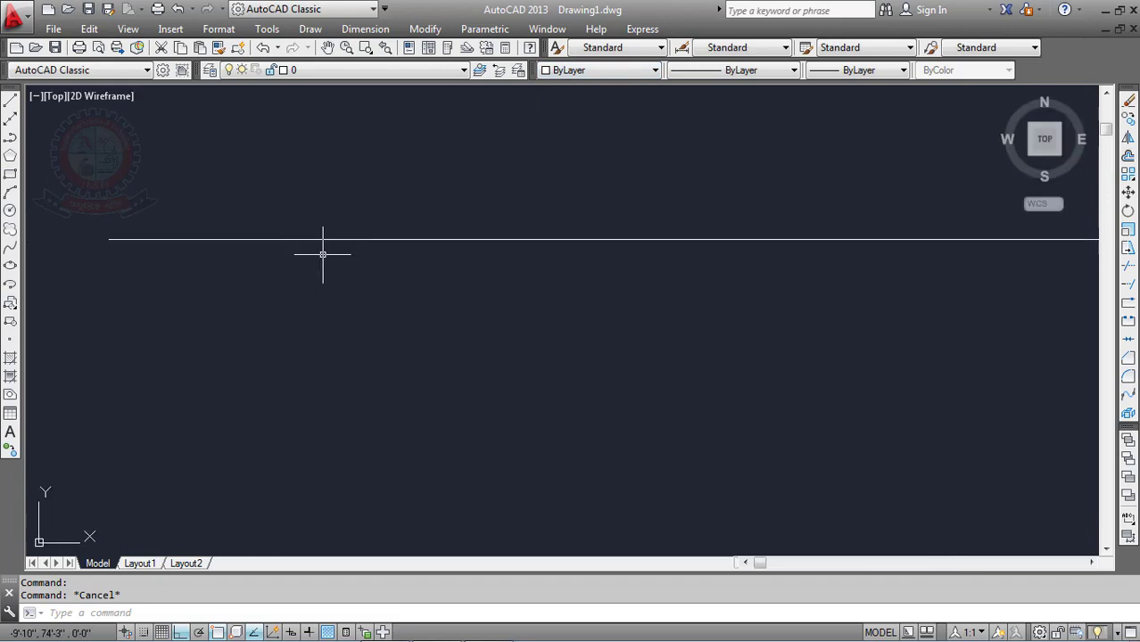
scroll(339, 250, down, 1)
scroll(354, 246, up, 3)
scroll(374, 247, down, 5)
scroll(483, 249, up, 3)
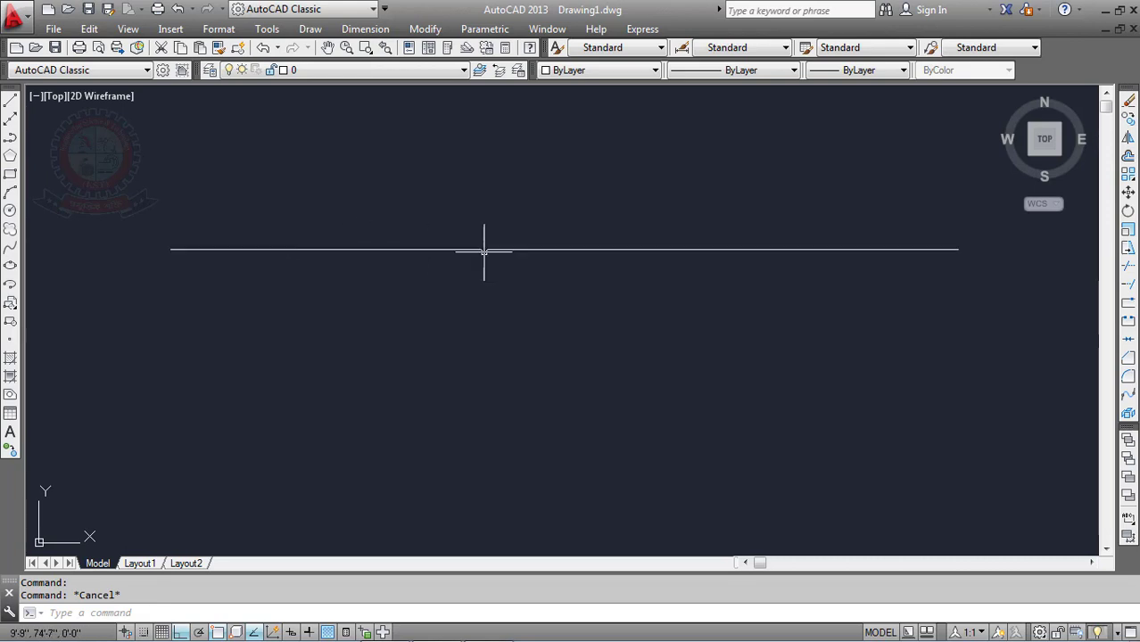
scroll(483, 242, up, 2)
scroll(483, 234, down, 3)
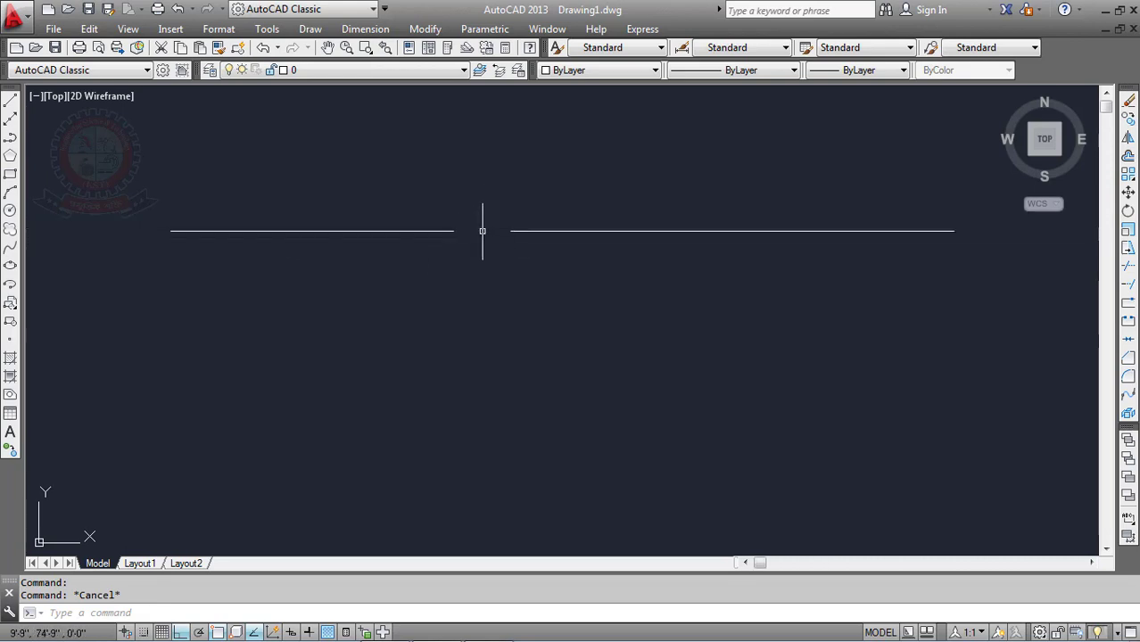
scroll(483, 232, down, 2)
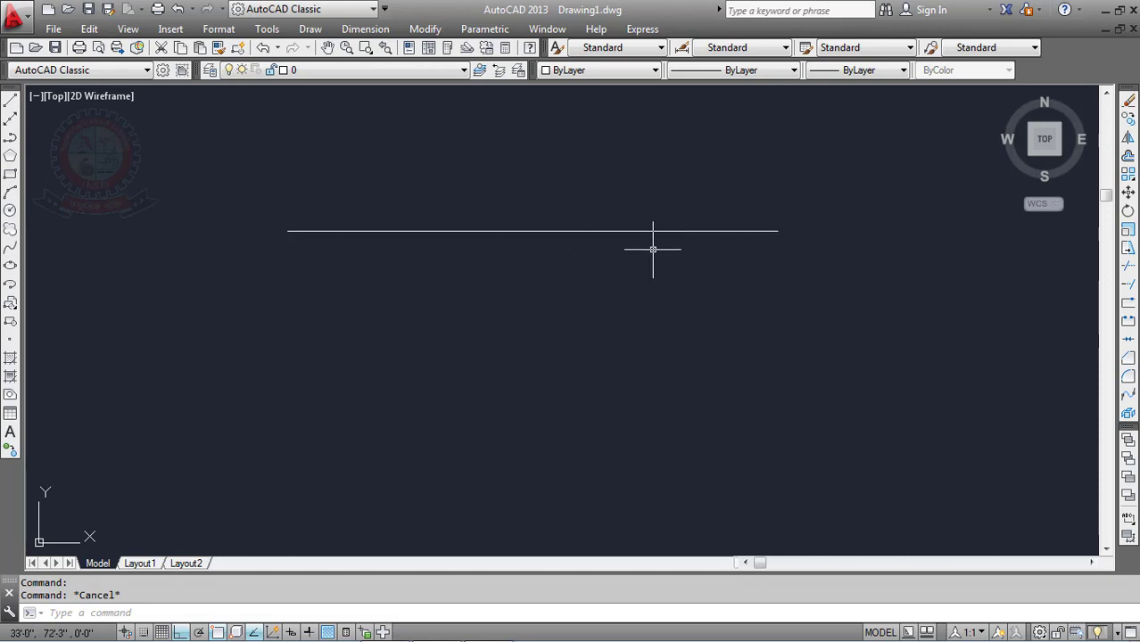
scroll(352, 229, up, 2)
scroll(352, 230, down, 2)
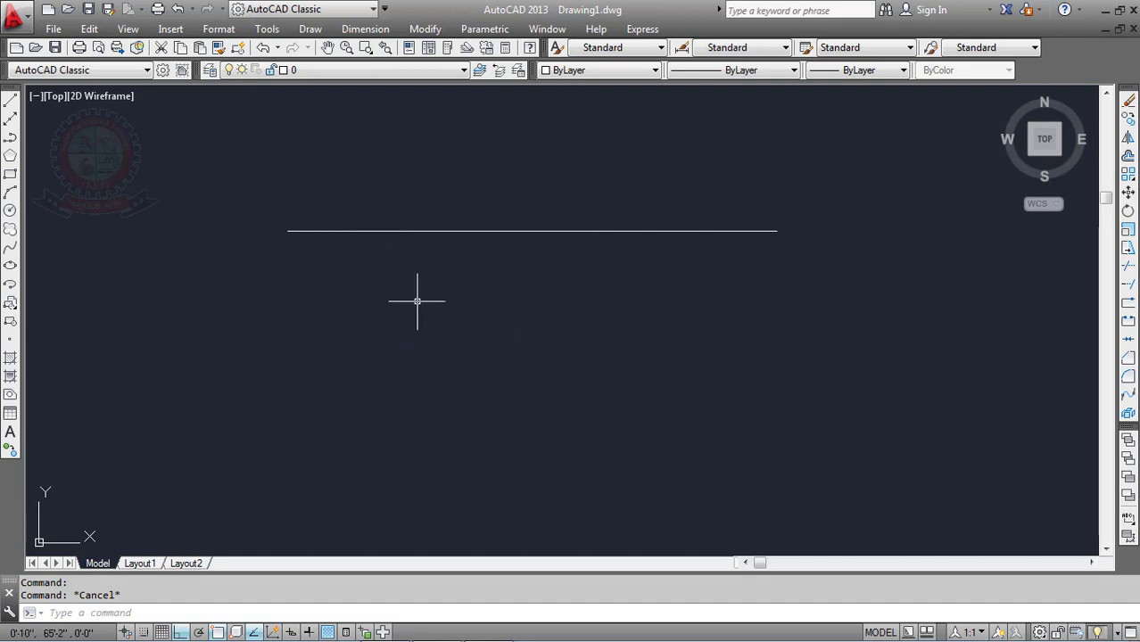
Step: Open the Linetype Manager with the LT (LINETYPE) command
text(l)
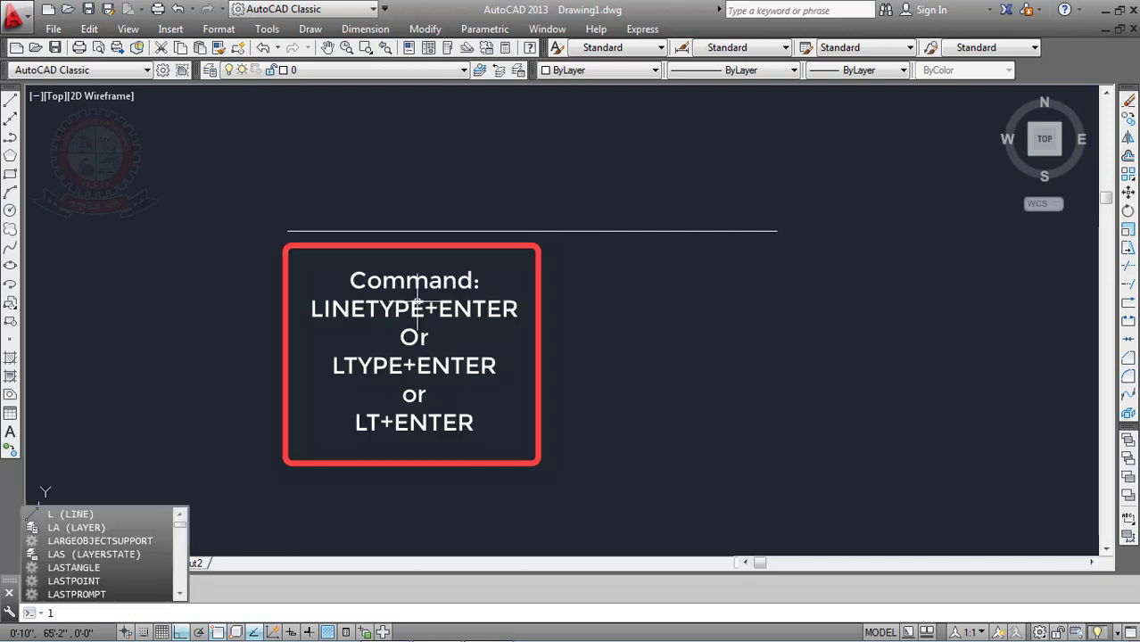
text(t)
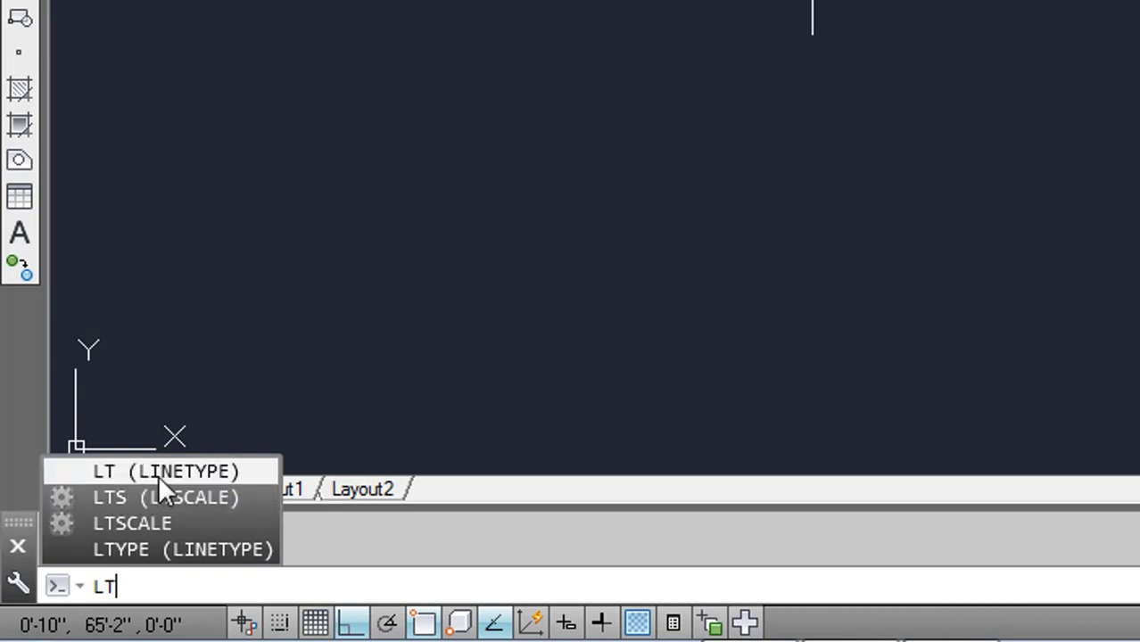
click(158, 475)
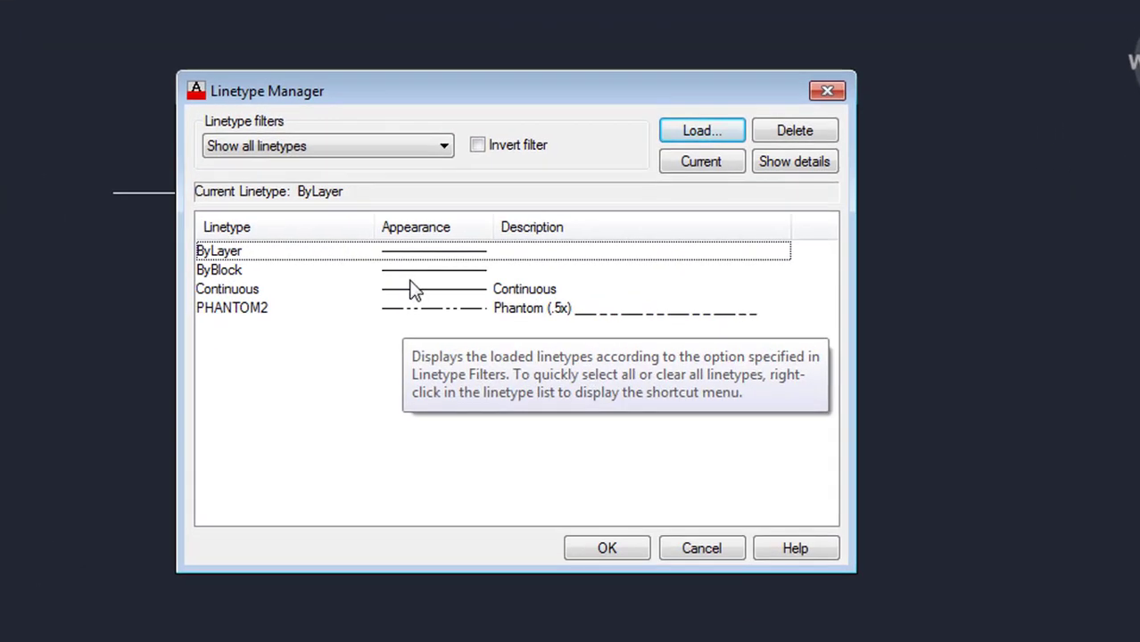
drag(360, 100, 266, 99)
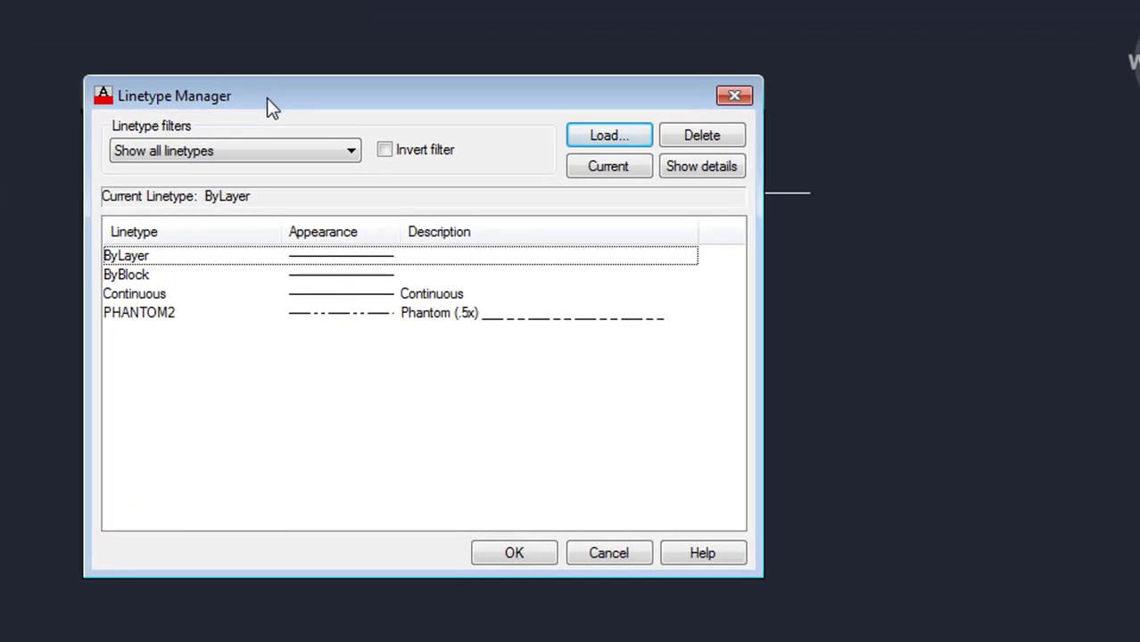
drag(288, 100, 314, 112)
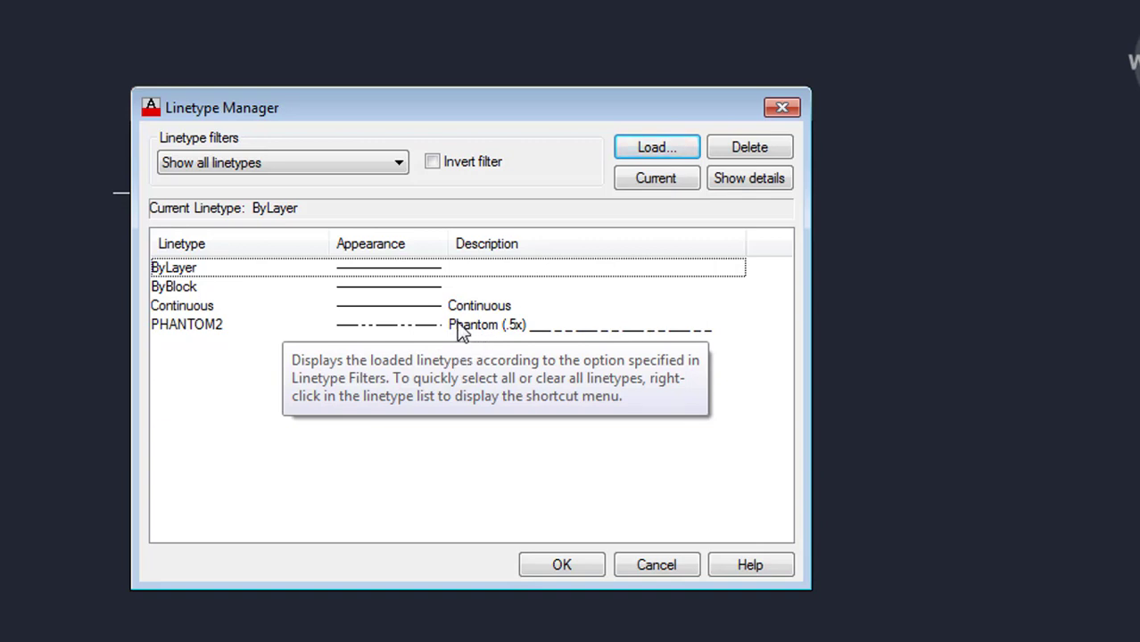
click(367, 311)
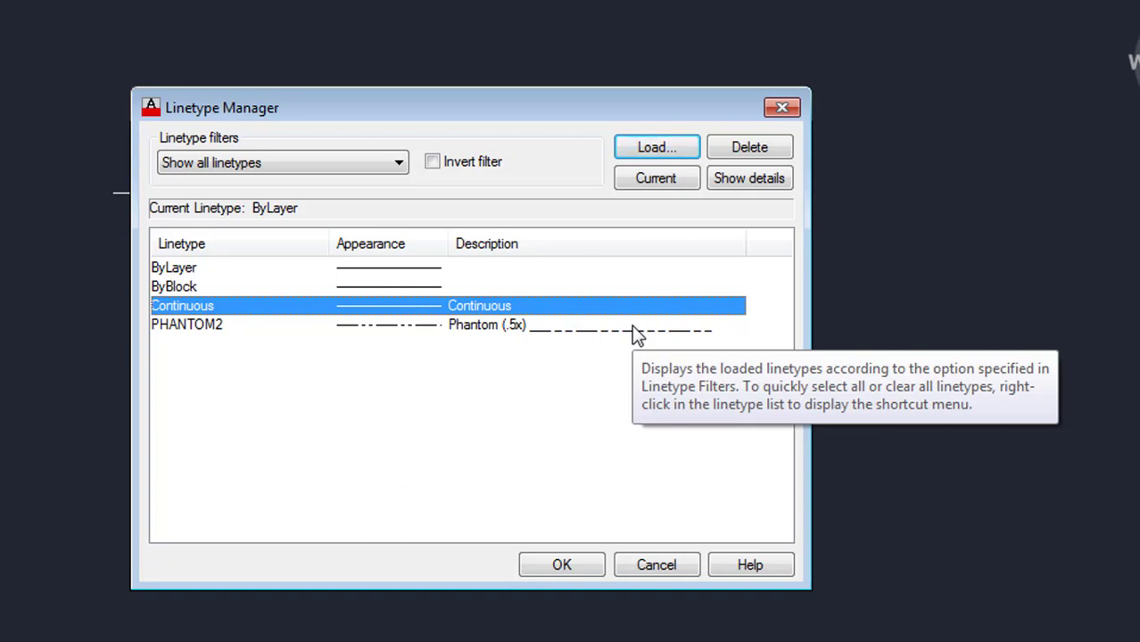
click(407, 285)
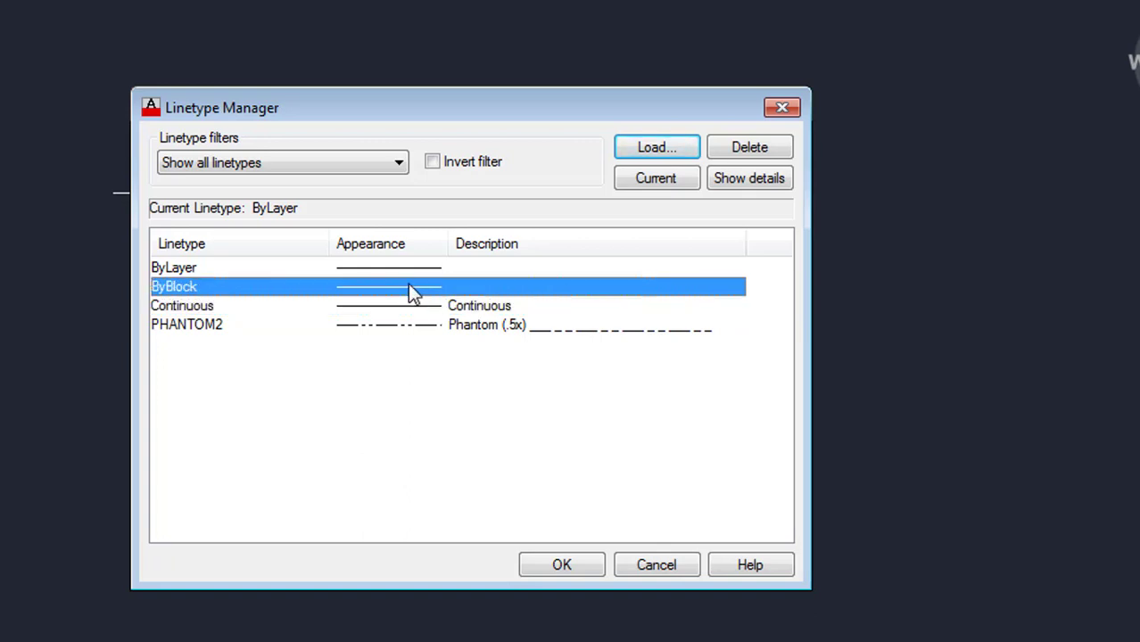
click(411, 270)
click(410, 286)
click(410, 308)
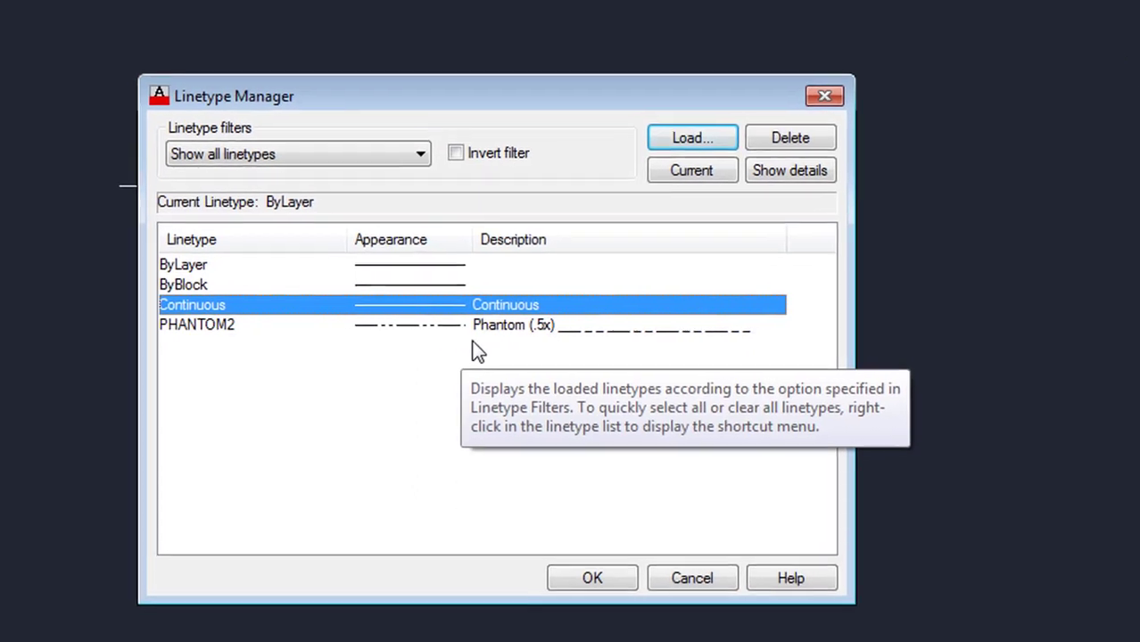
click(522, 422)
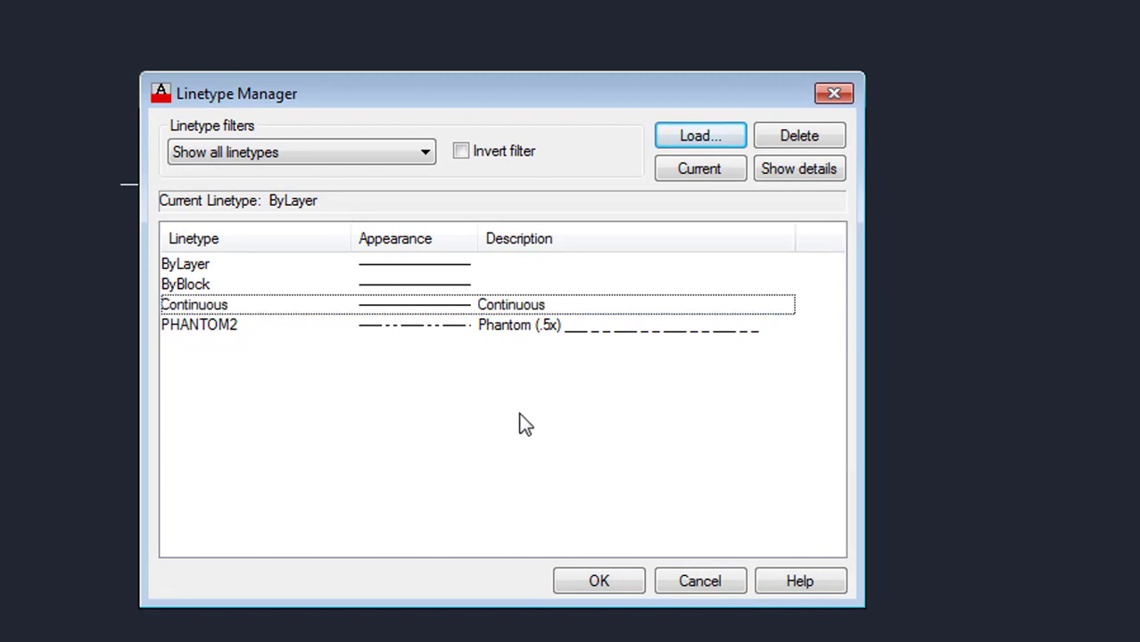
Step: Load the ACAD_ISO02W100 dash and ACAD_ISO07W100 dot linetypes from acad.lin
click(714, 145)
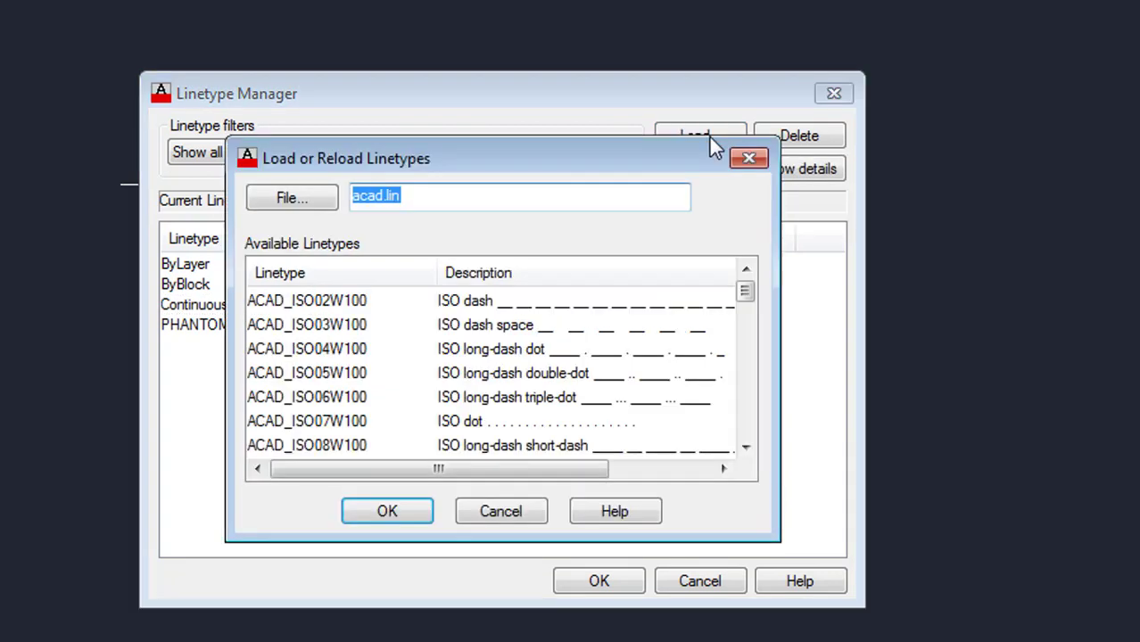
drag(744, 295, 746, 437)
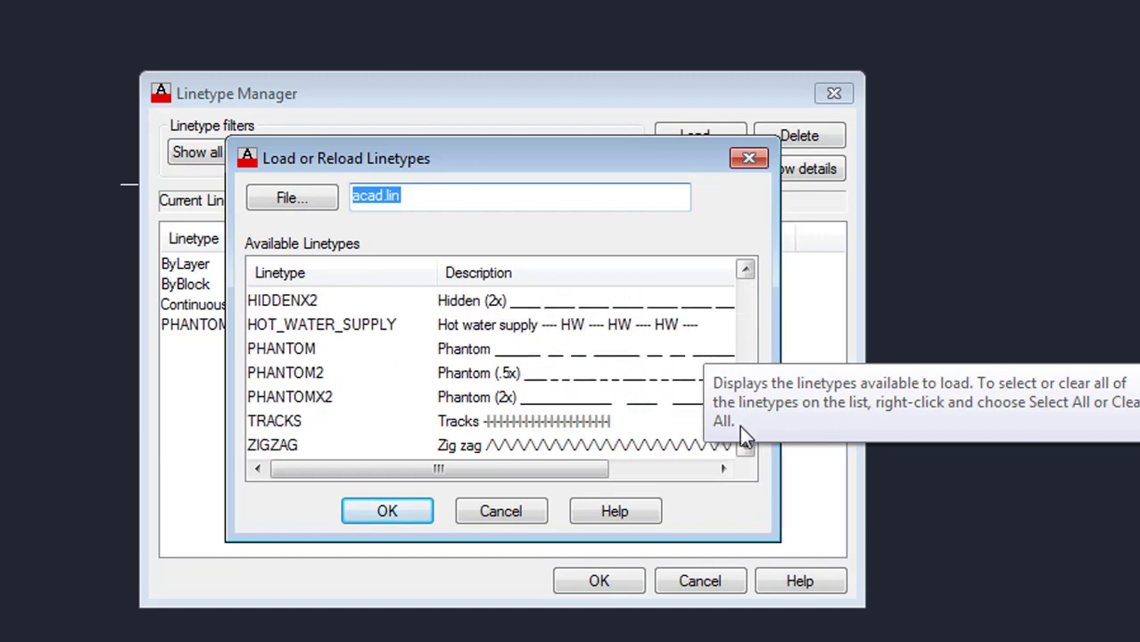
mouse_move(741, 434)
mouse_down()
mouse_move(740, 287)
mouse_move(744, 295)
mouse_up()
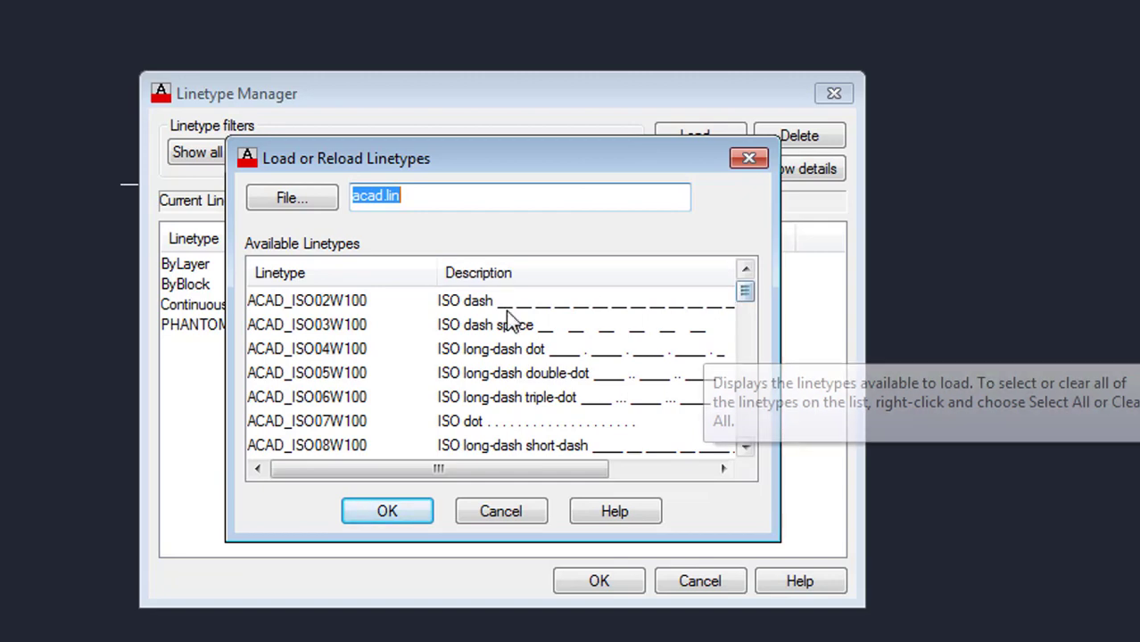
click(488, 302)
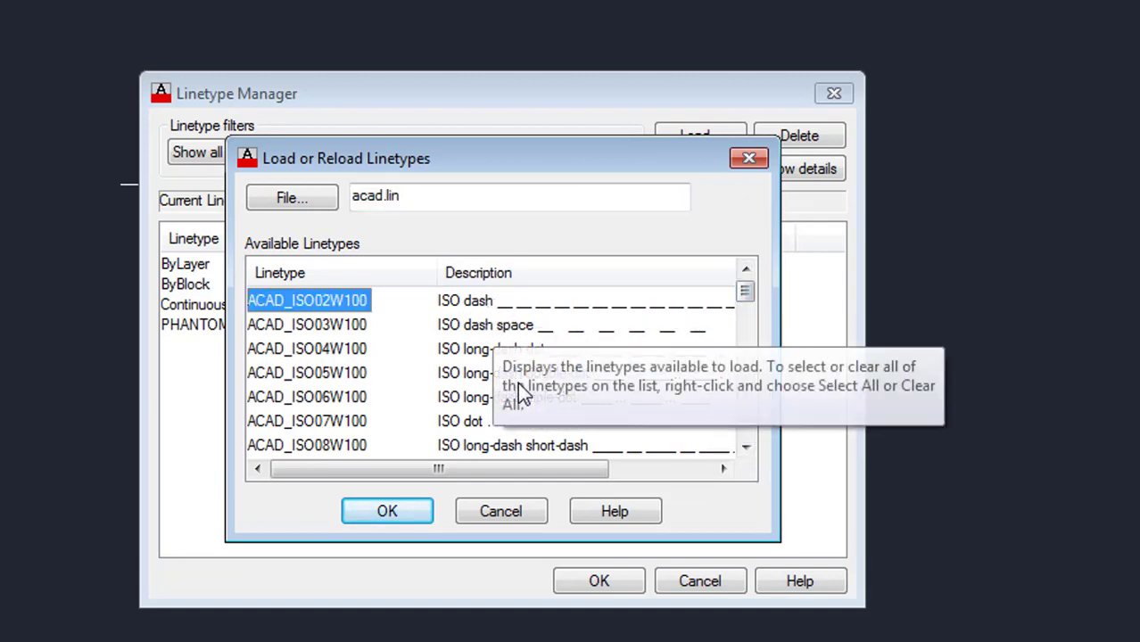
click(406, 508)
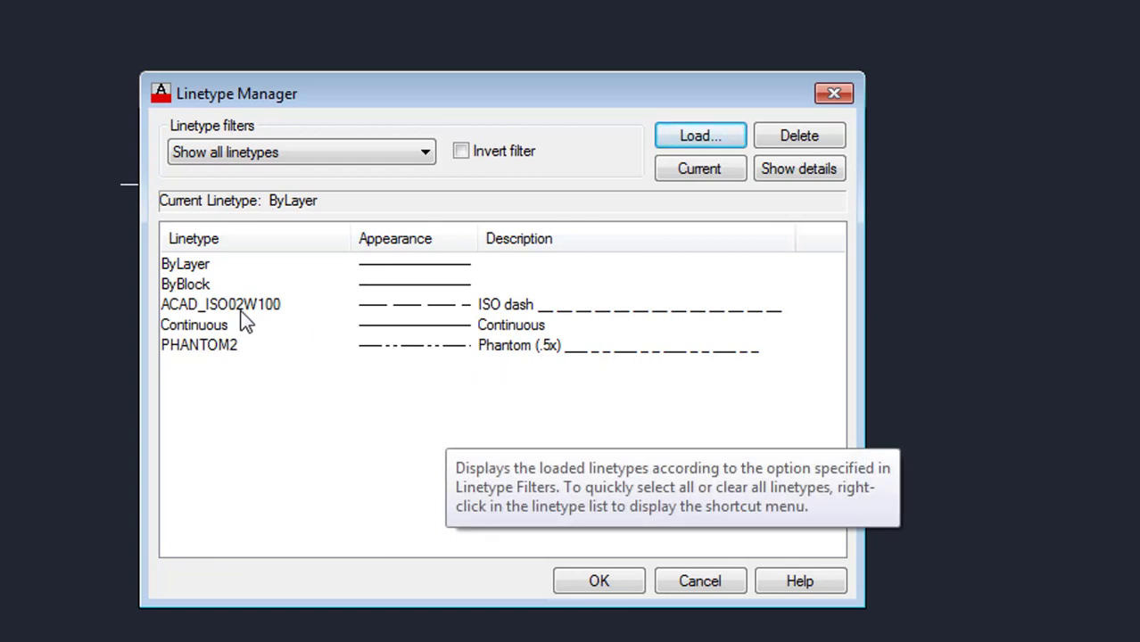
click(724, 136)
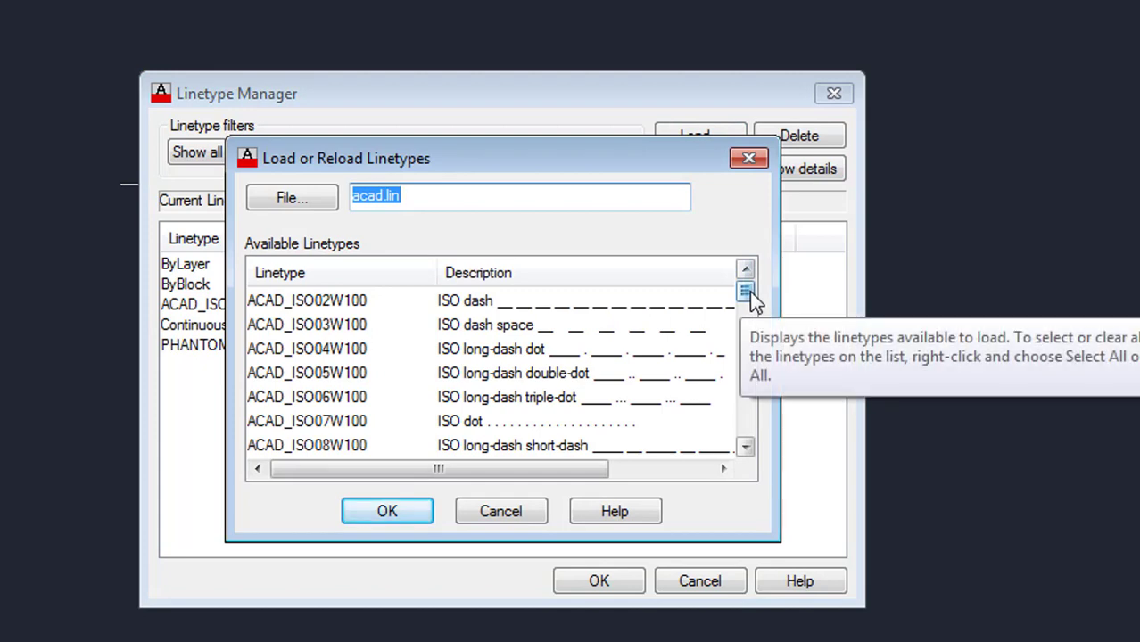
scroll(751, 297, down, 1)
drag(751, 300, 750, 313)
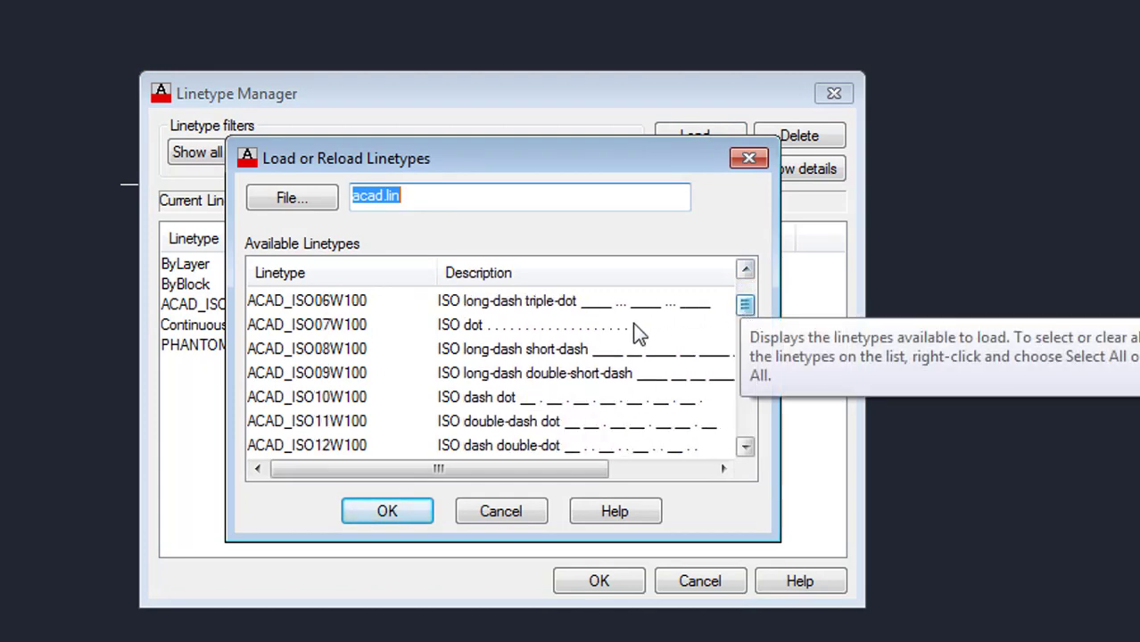
click(462, 326)
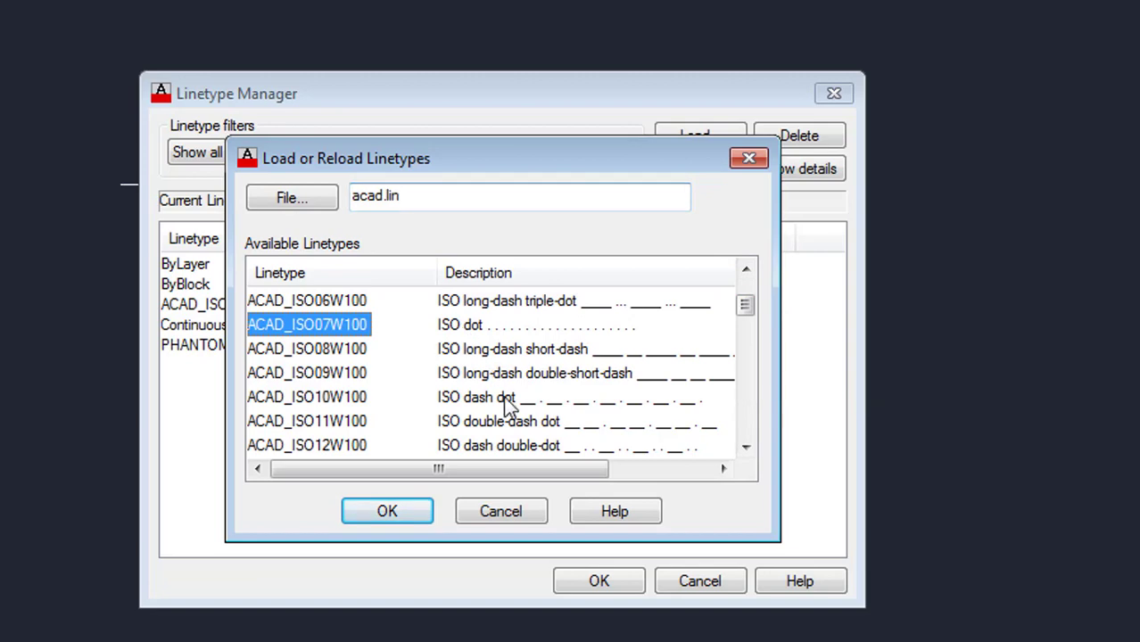
click(390, 520)
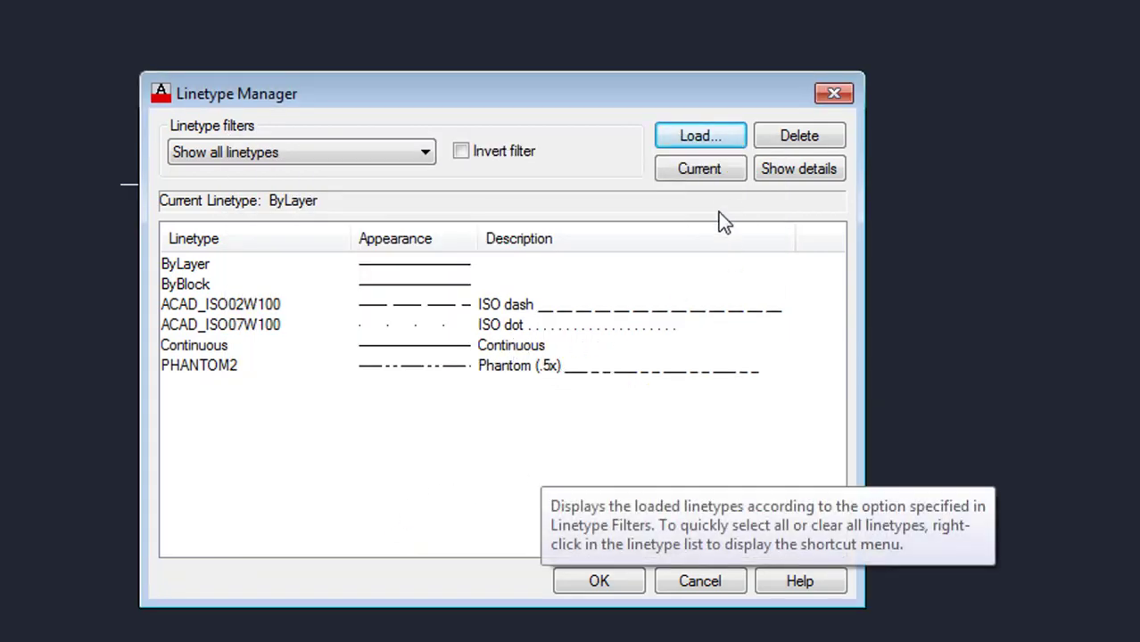
Step: Select GAS_LINE in the list of loadable linetypes
click(693, 136)
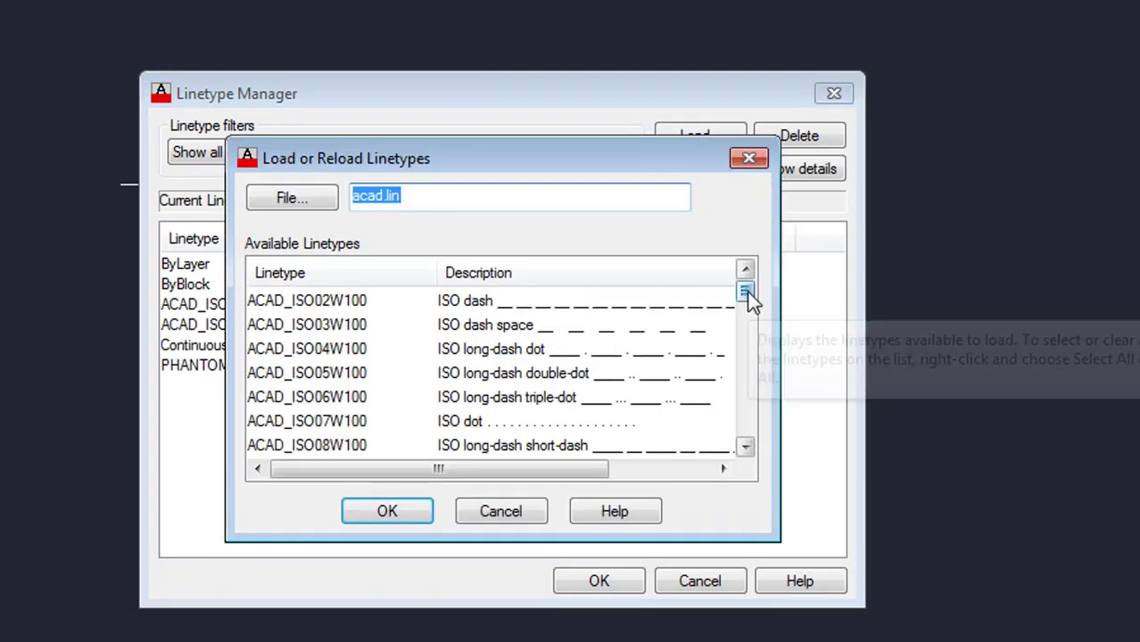
mouse_move(747, 291)
mouse_down()
mouse_move(740, 411)
mouse_move(667, 411)
mouse_up()
click(661, 403)
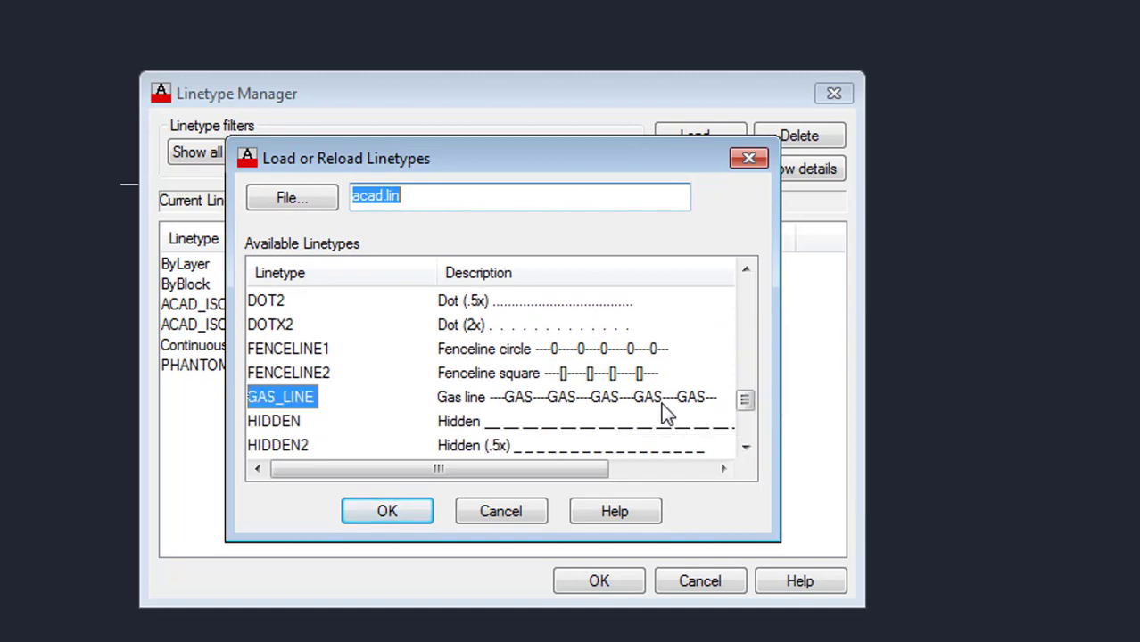
Step: Load the GAS_LINE and HOT_WATER_SUPPLY linetypes into the drawing
click(402, 515)
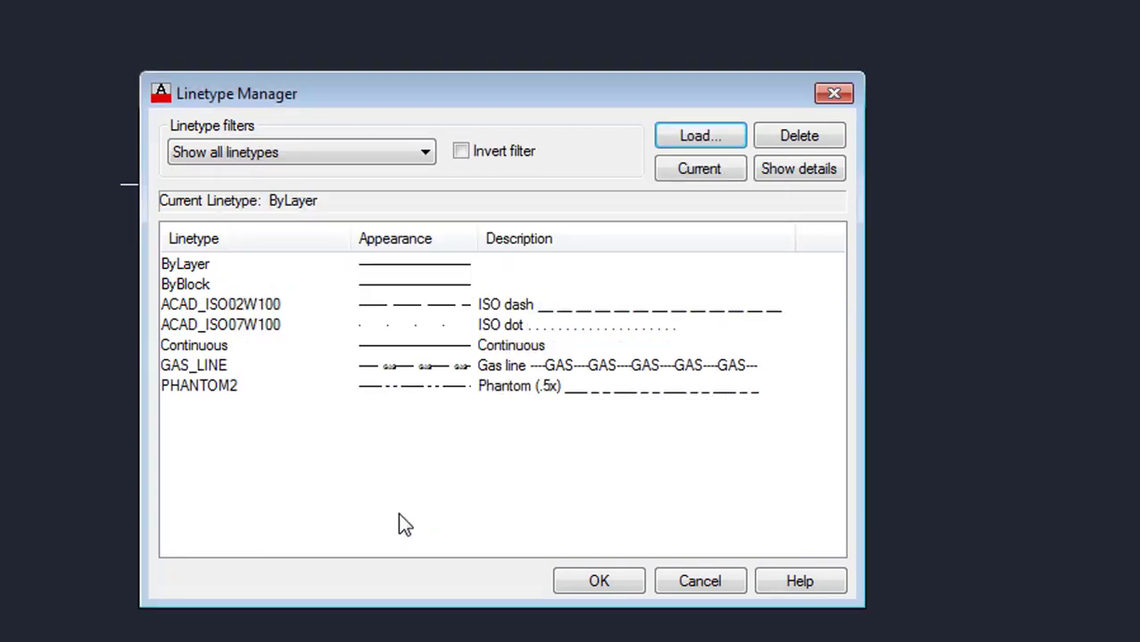
click(694, 139)
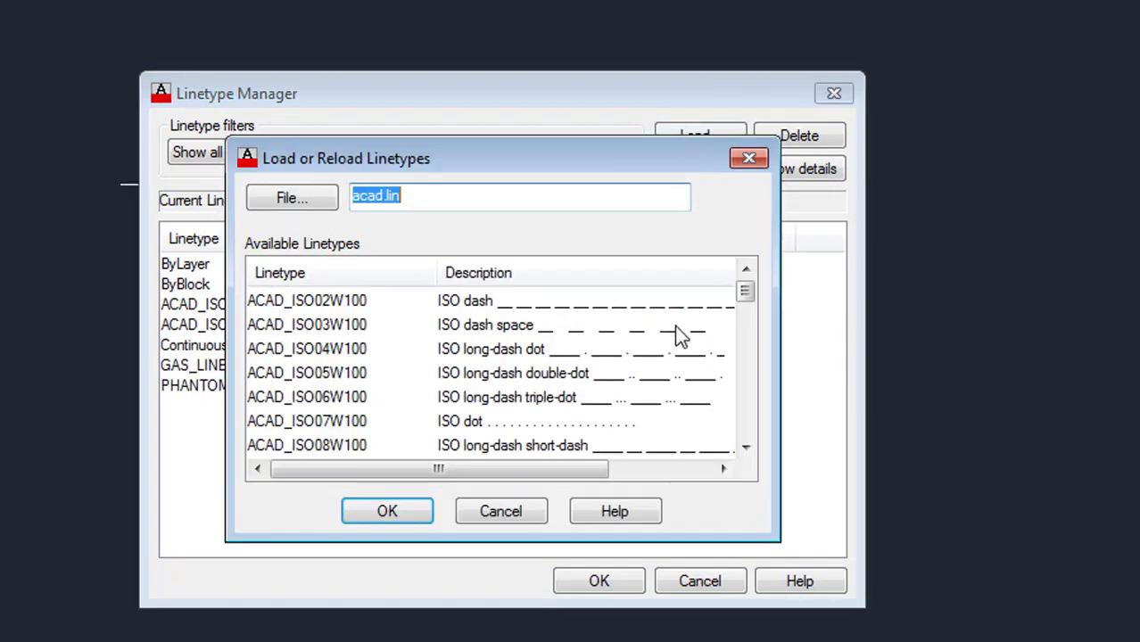
mouse_move(743, 297)
mouse_down()
mouse_move(721, 431)
mouse_move(715, 420)
mouse_up()
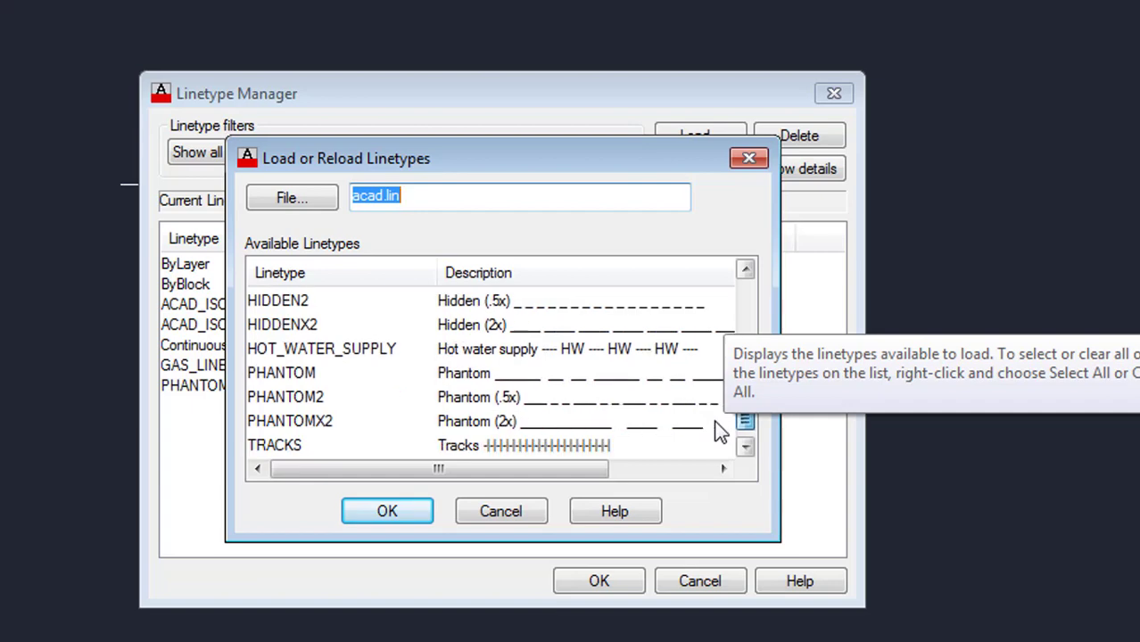
click(532, 350)
click(398, 512)
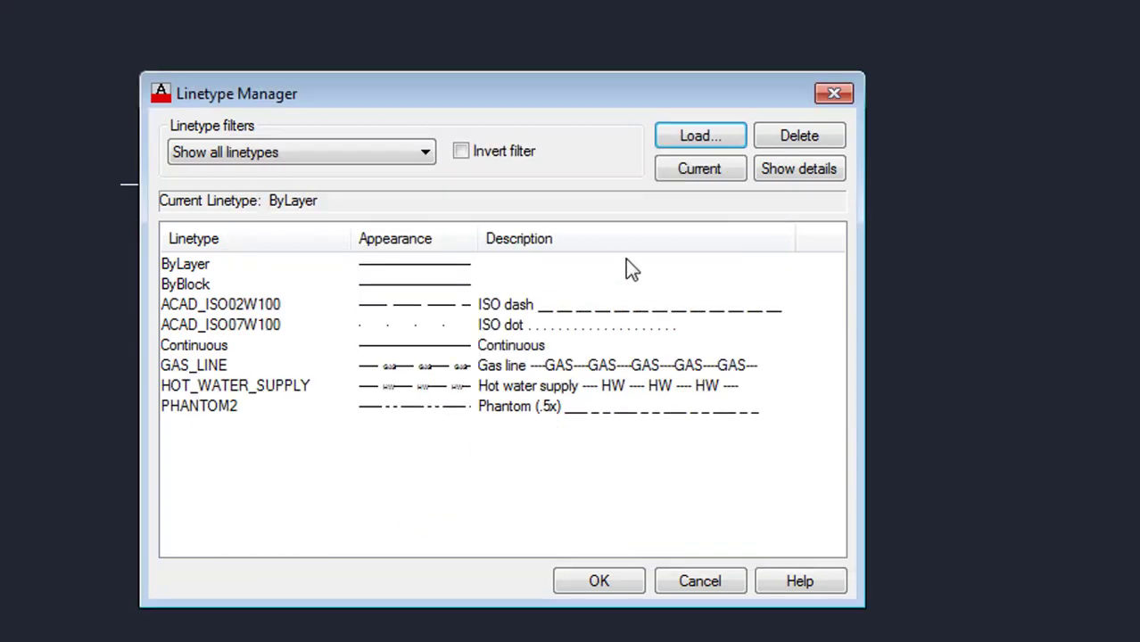
Step: Load the TRACKS linetype and close the Linetype Manager
click(696, 138)
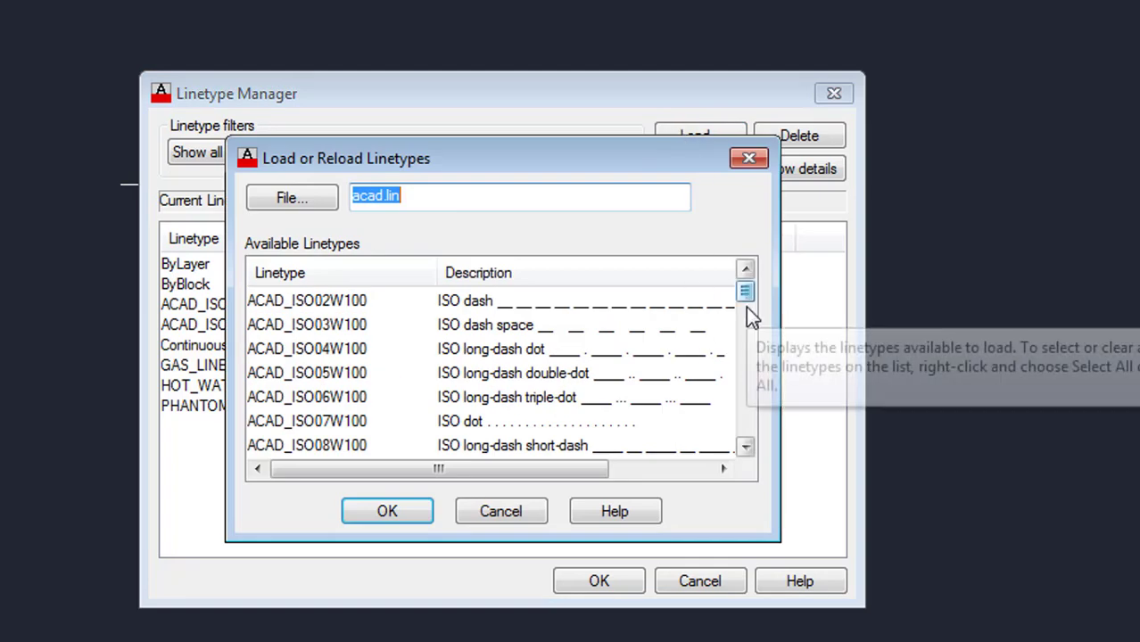
drag(746, 305, 725, 443)
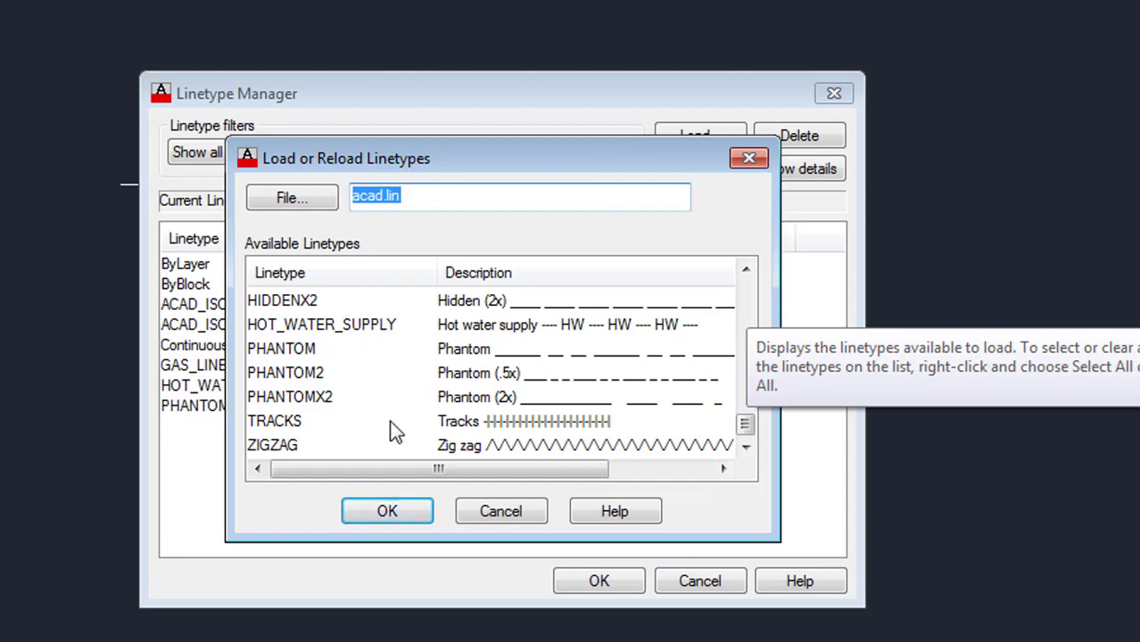
click(450, 423)
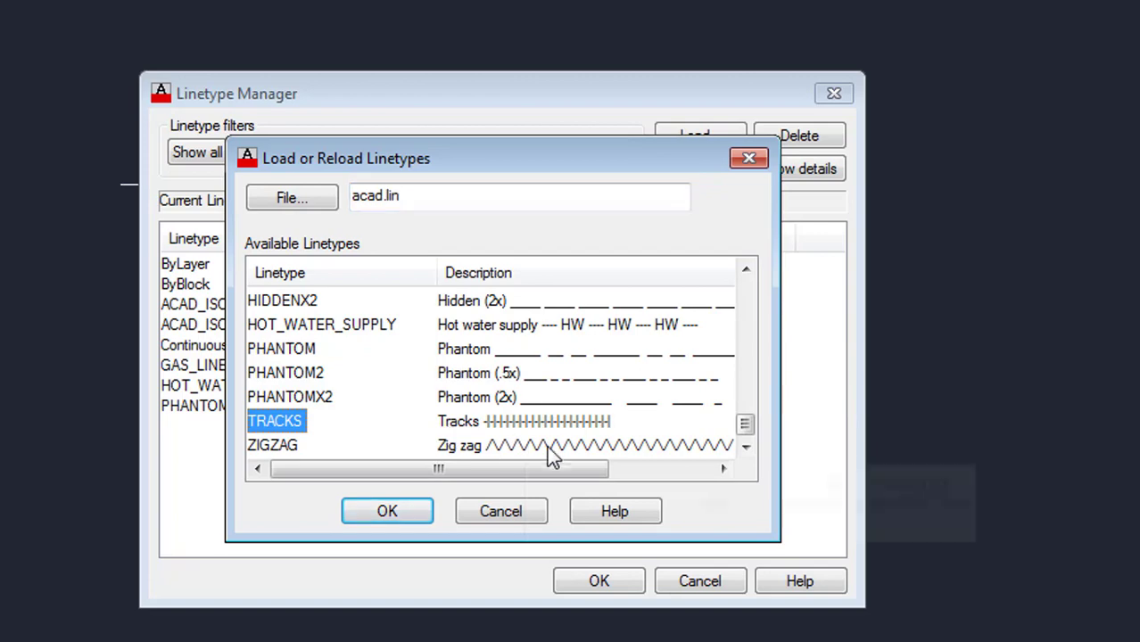
click(384, 510)
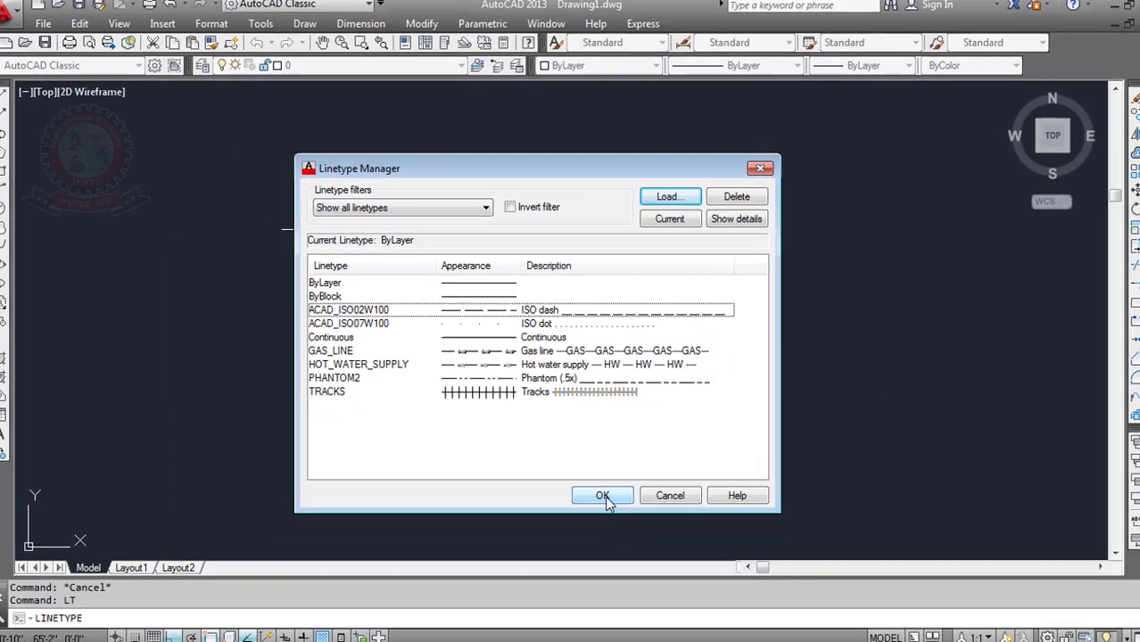
click(602, 495)
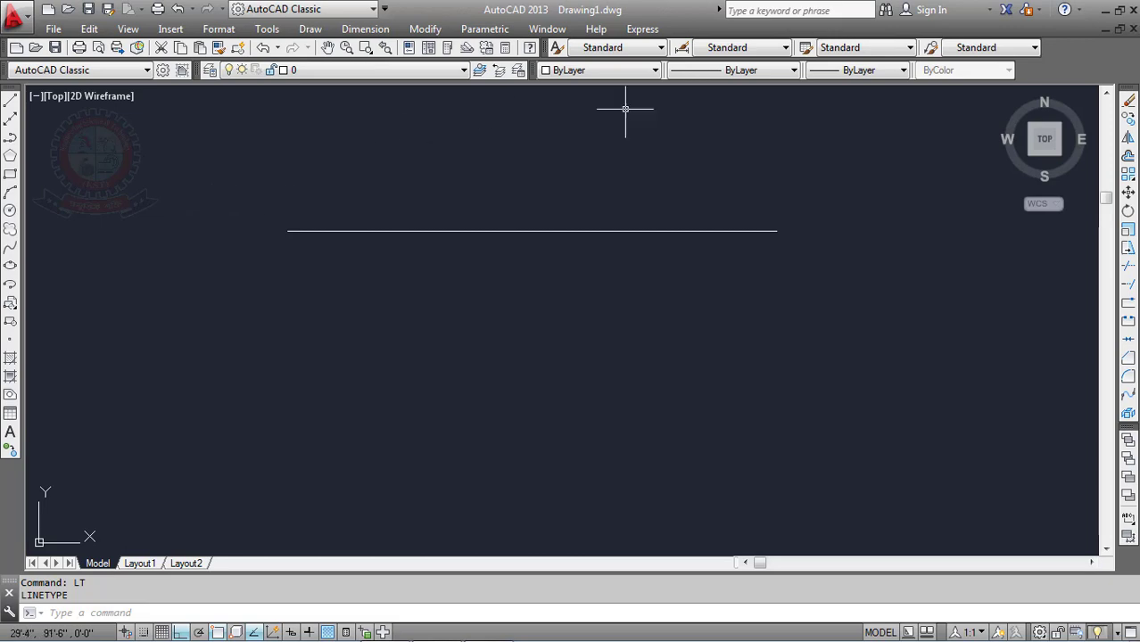
Step: Make ACAD_ISO02W100 the current linetype for new lines
click(772, 75)
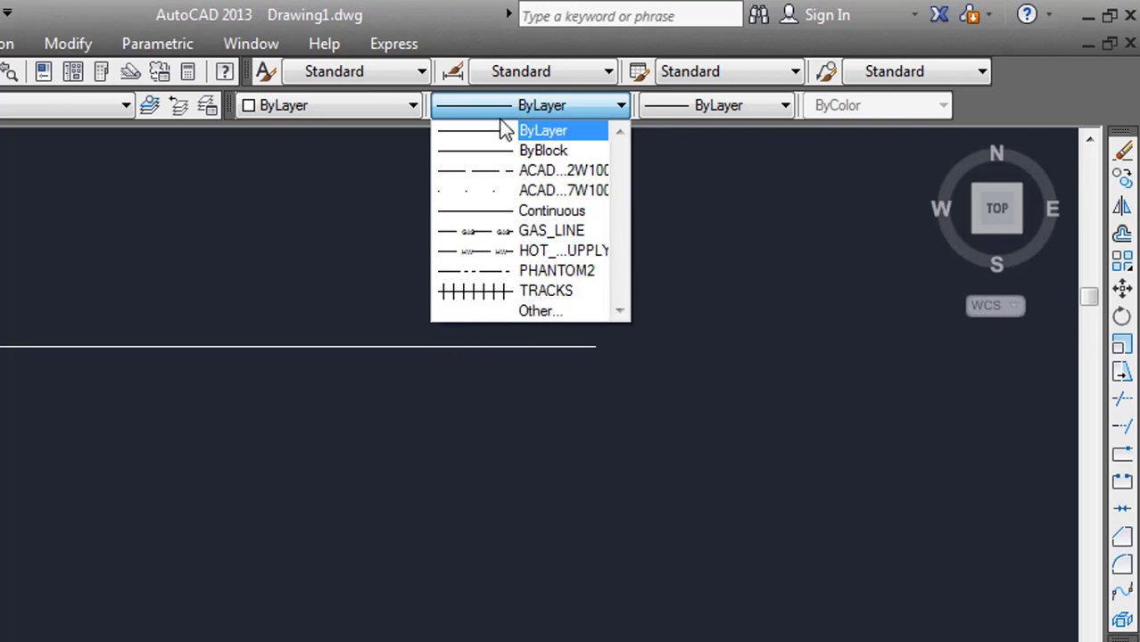
click(591, 275)
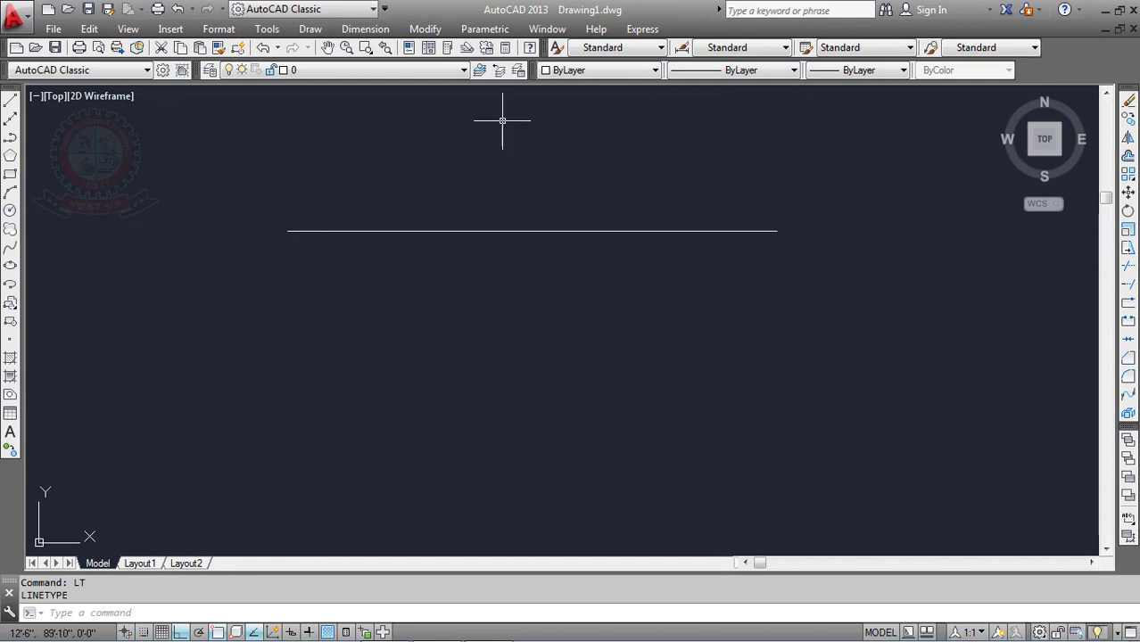
click(728, 71)
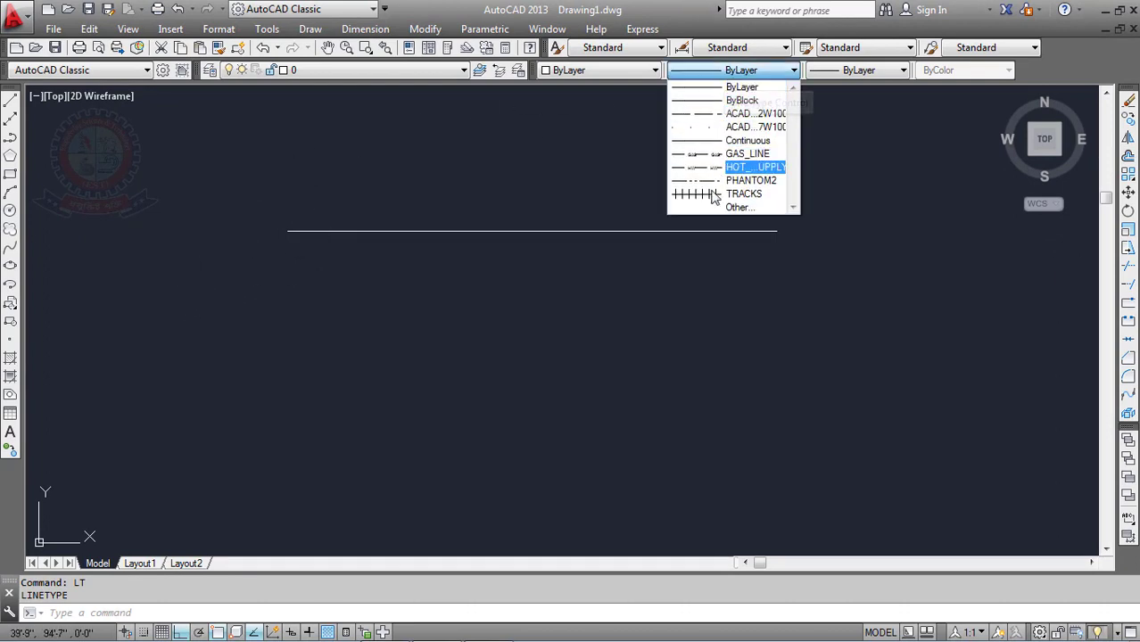
click(713, 115)
Step: Draw a horizontal dashed line above the existing solid line
click(10, 104)
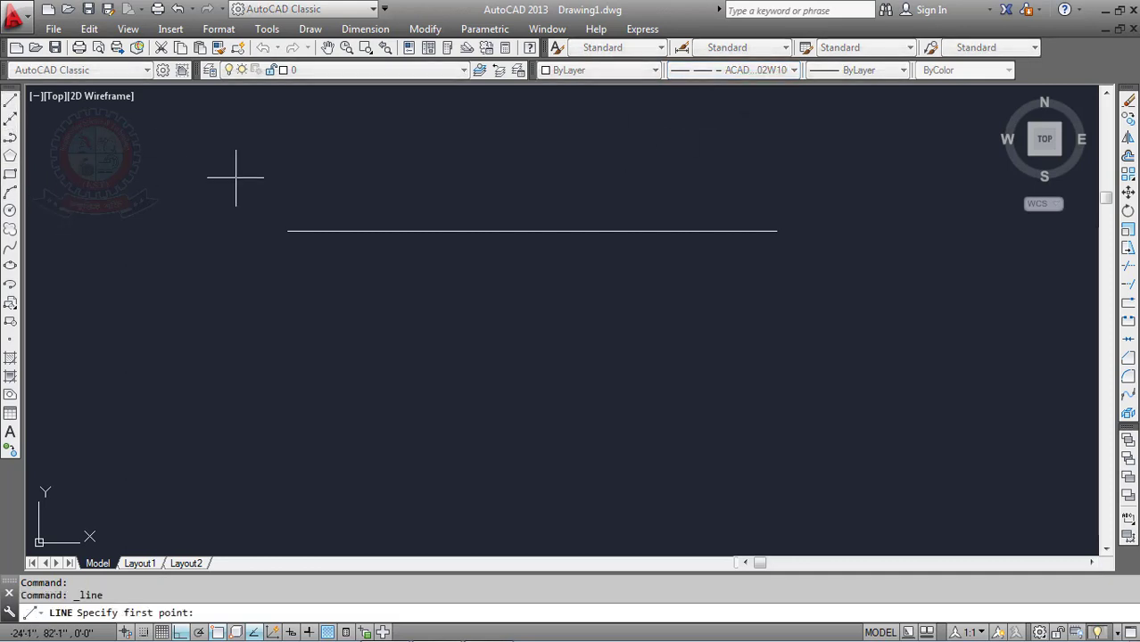
click(285, 178)
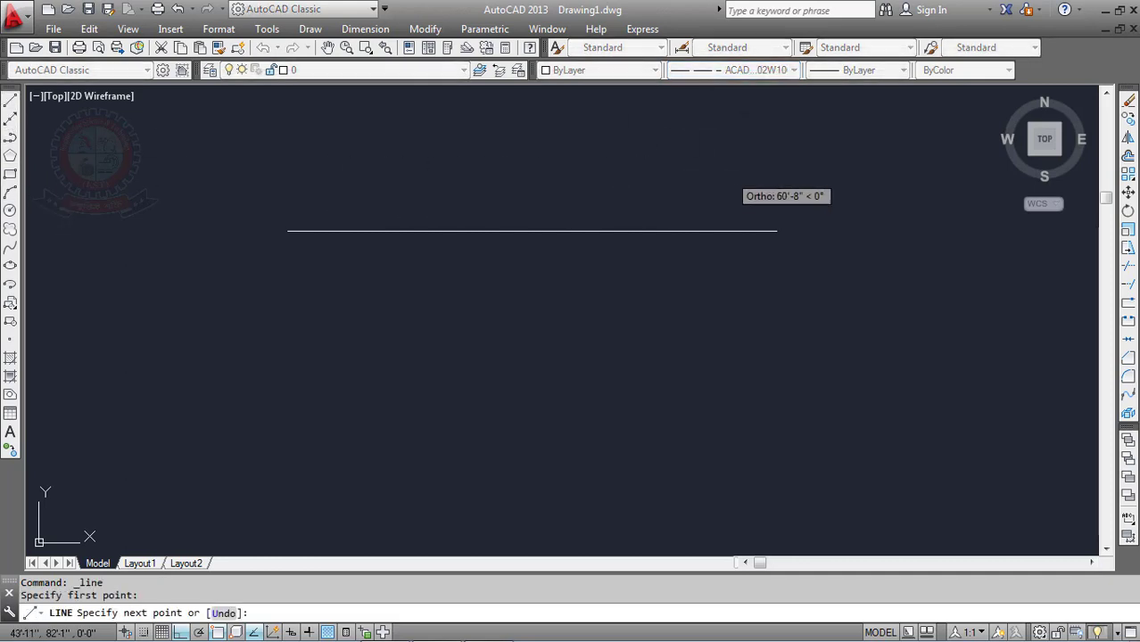
click(763, 177)
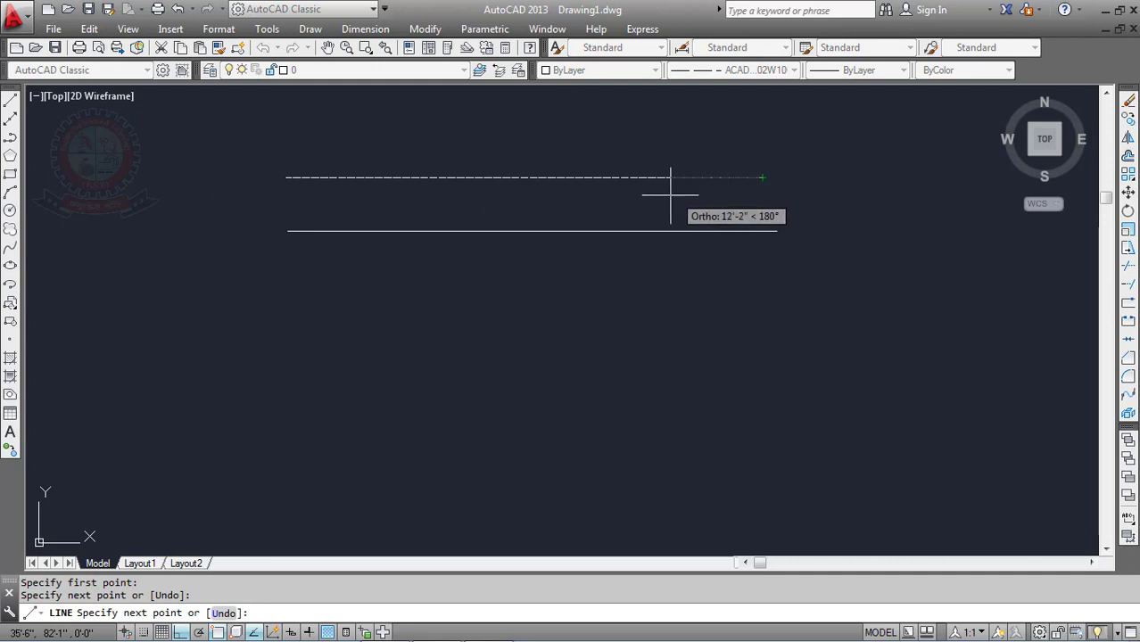
key(Escape)
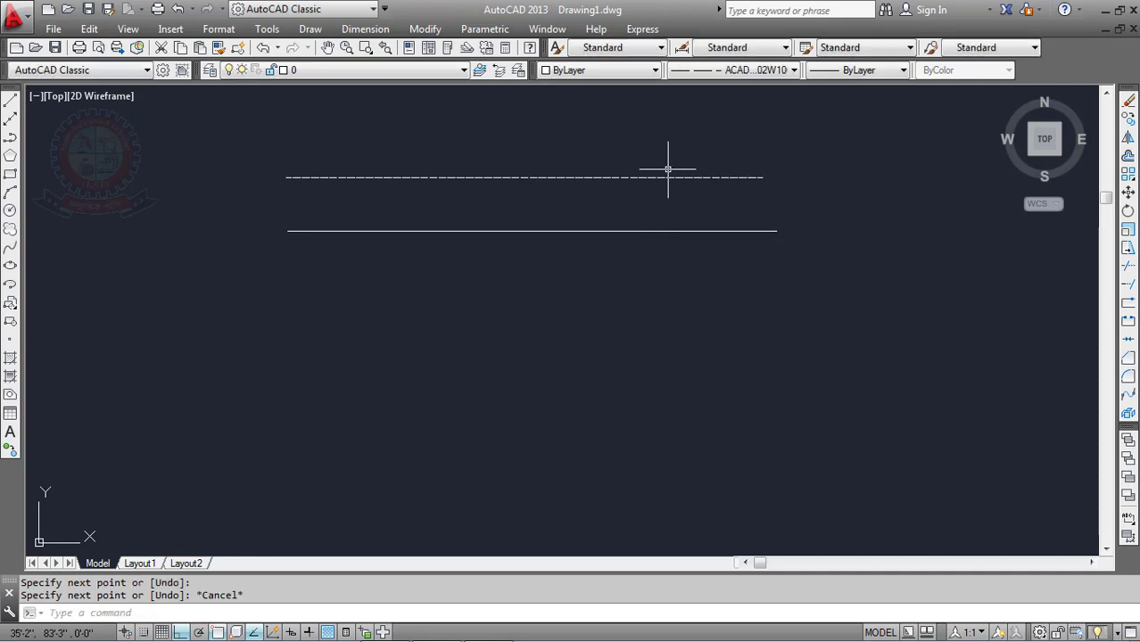
Step: Give the original solid line the GAS_LINE linetype
click(584, 231)
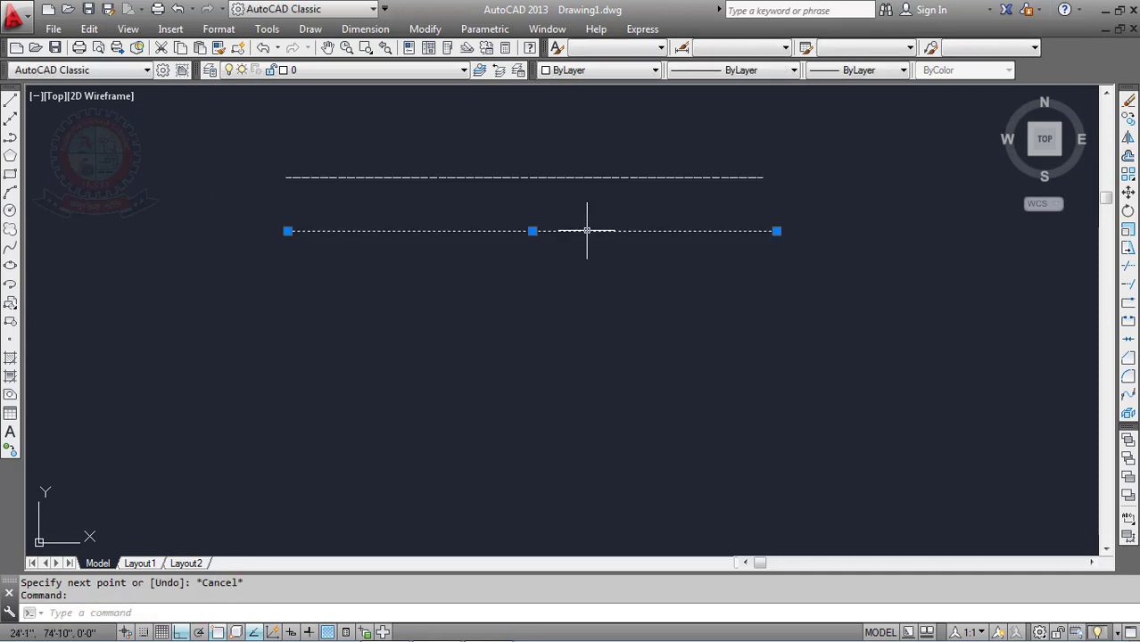
click(736, 83)
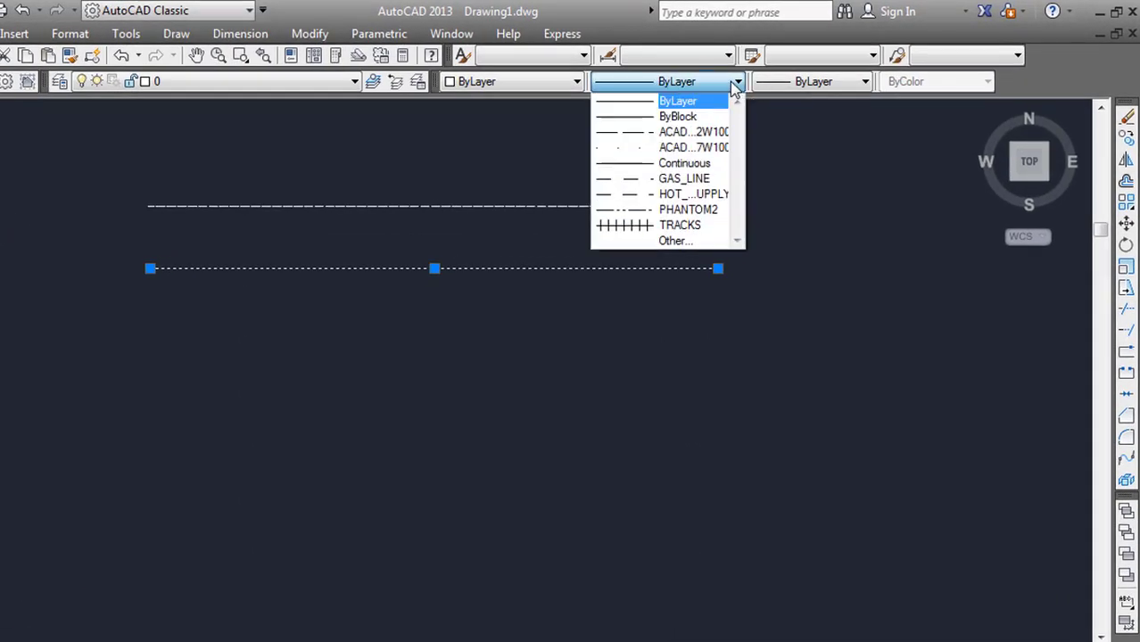
click(639, 184)
scroll(428, 294, up, 3)
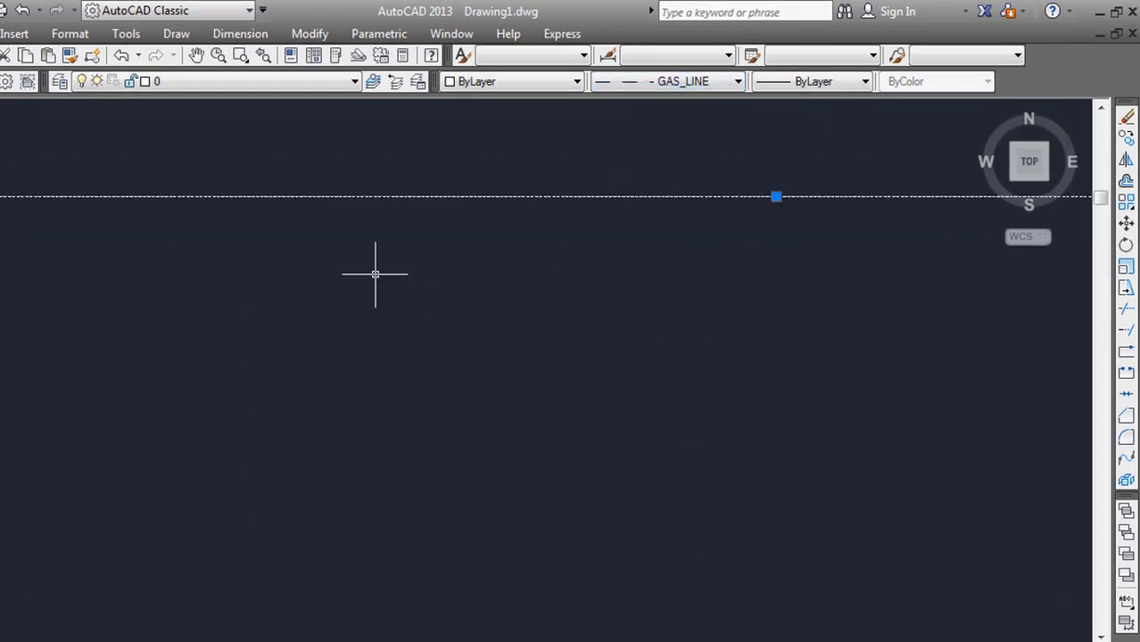
scroll(423, 170, up, 5)
scroll(437, 267, up, 3)
scroll(435, 263, up, 5)
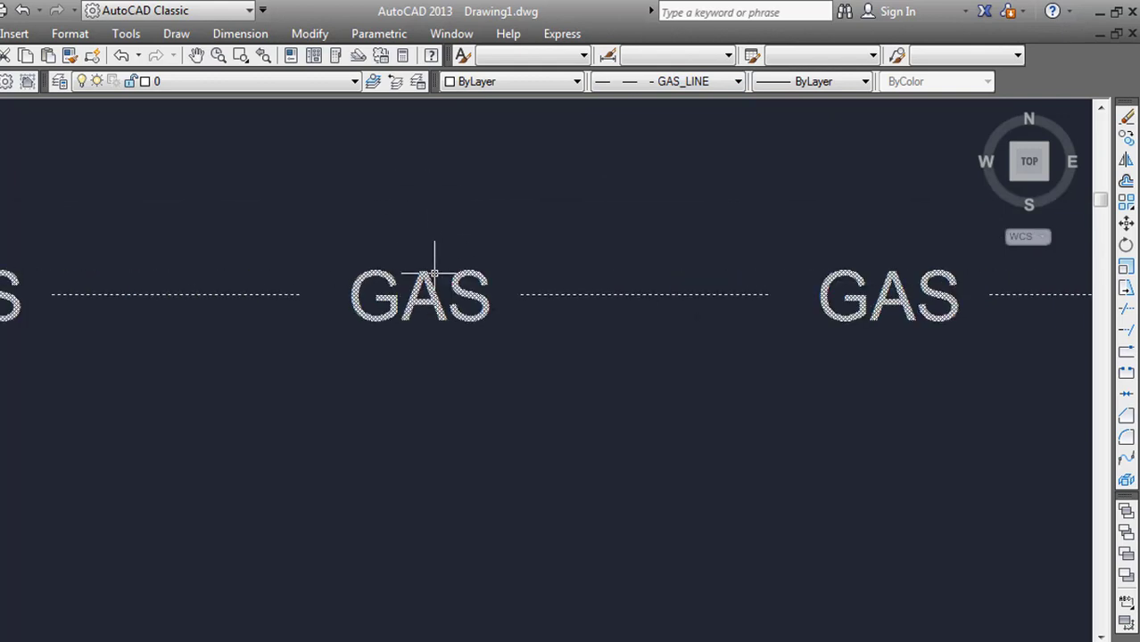
scroll(434, 267, down, 2)
scroll(434, 272, down, 5)
scroll(432, 267, down, 3)
Step: Zoom in to inspect the GAS text on the line, recentre the view and deselect it
click(428, 272)
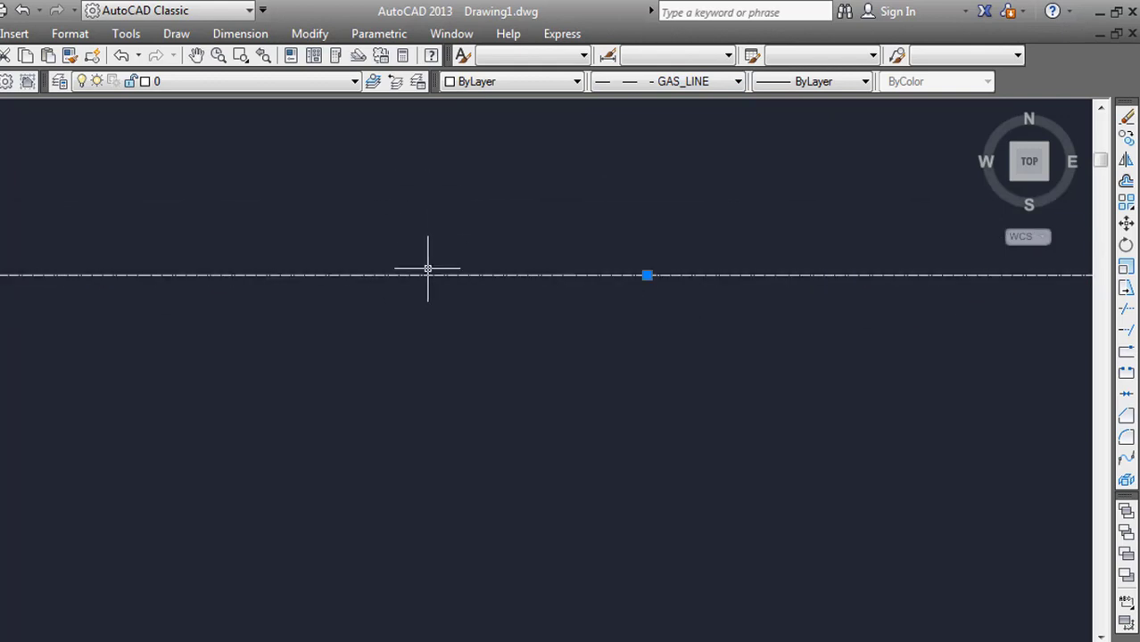
scroll(427, 267, down, 5)
scroll(406, 200, up, 6)
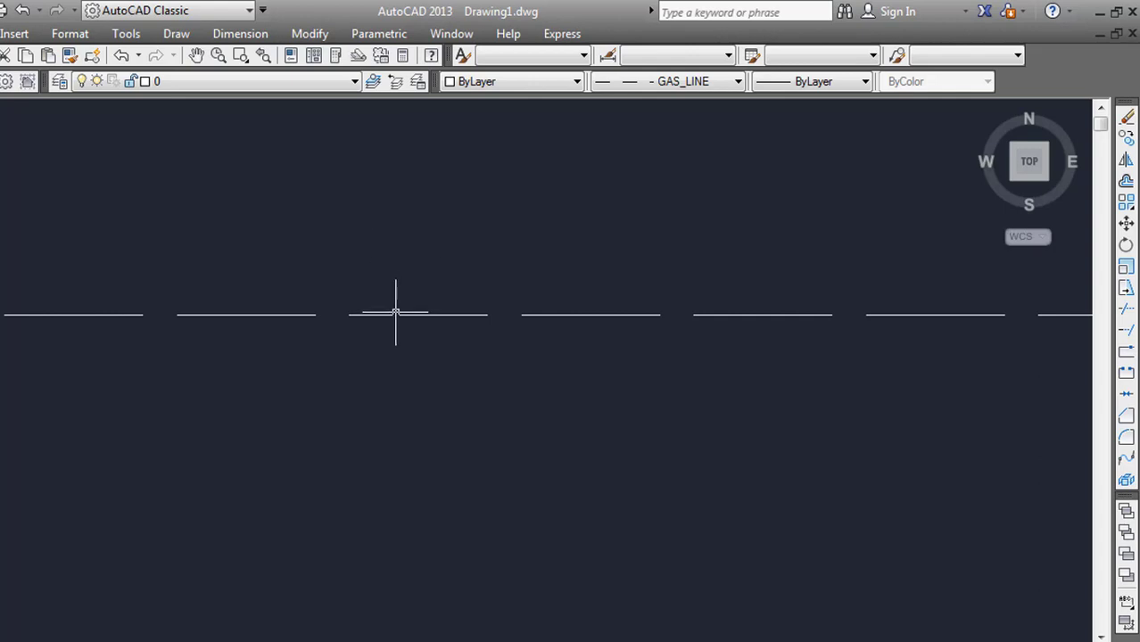
scroll(394, 313, down, 5)
scroll(384, 339, down, 3)
scroll(380, 351, up, 5)
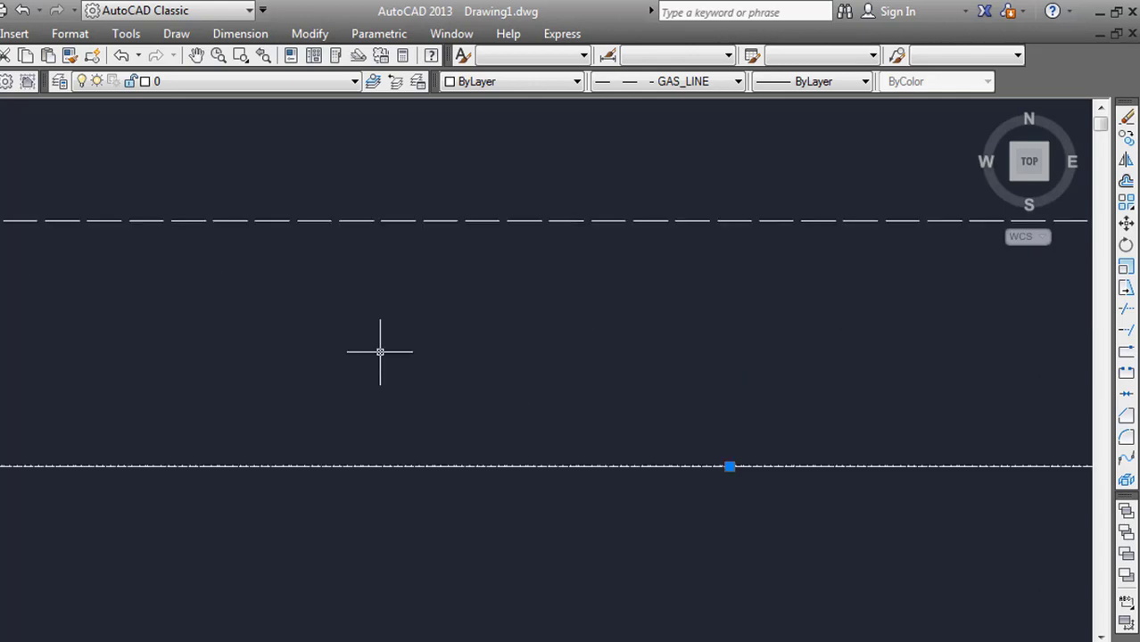
scroll(365, 437, up, 2)
scroll(366, 438, down, 2)
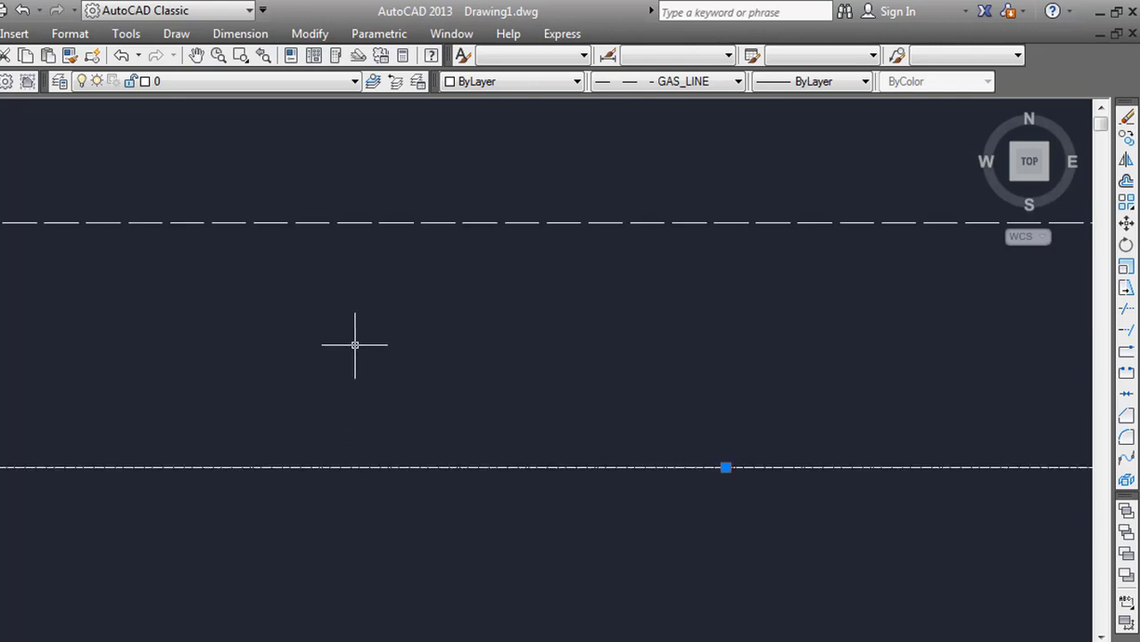
scroll(457, 402, down, 3)
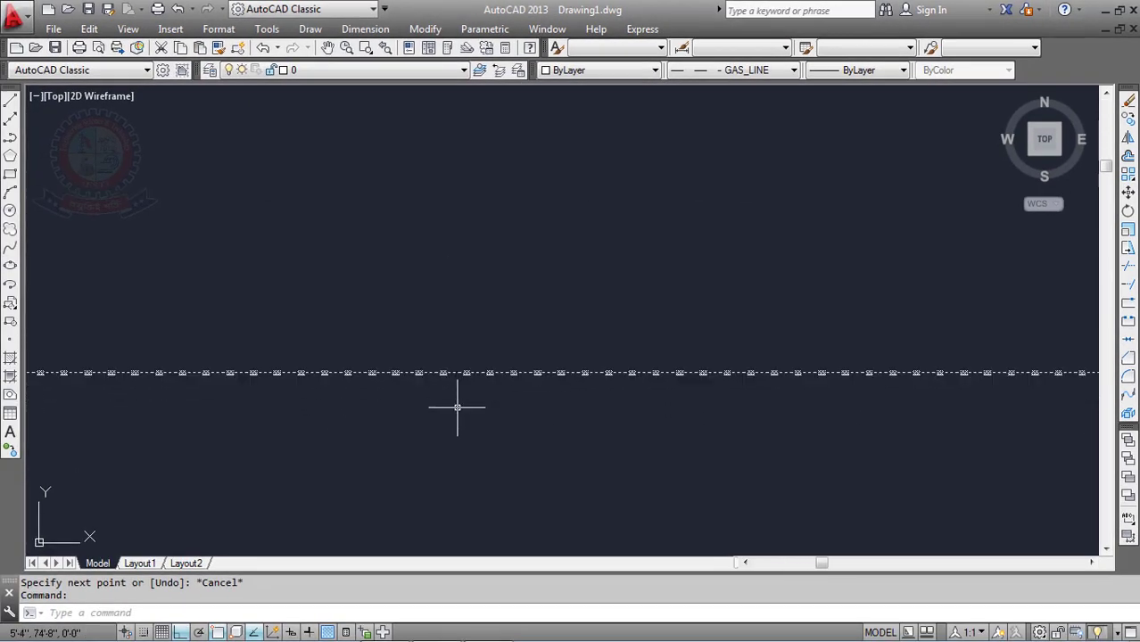
scroll(461, 390, up, 5)
scroll(486, 308, up, 5)
scroll(486, 307, down, 2)
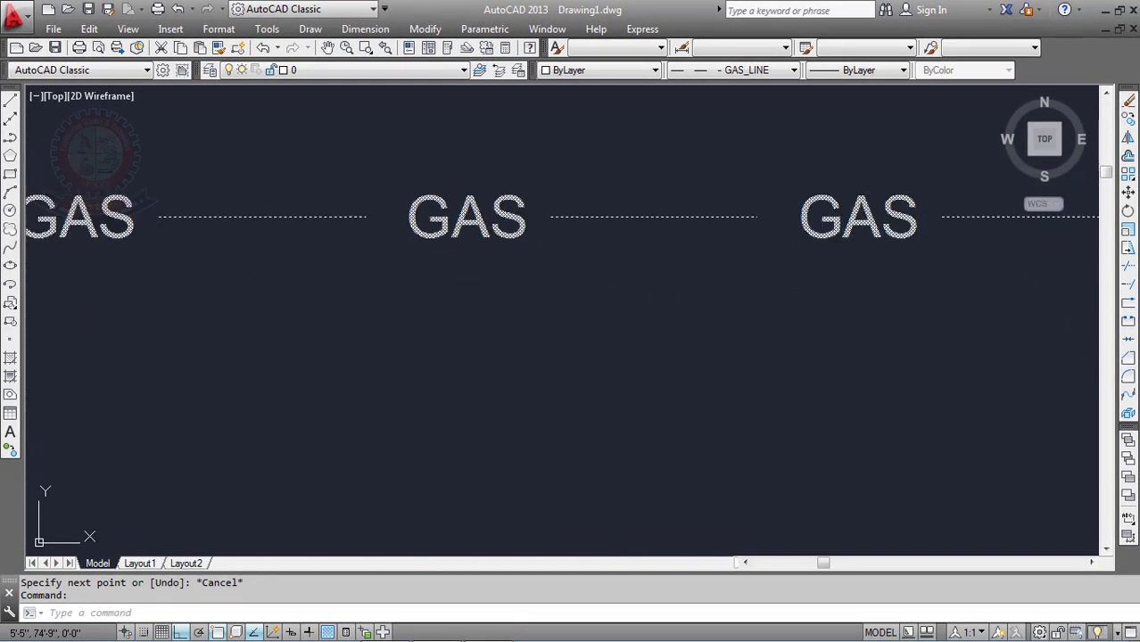
scroll(486, 307, down, 4)
click(482, 251)
scroll(482, 250, down, 2)
scroll(481, 171, up, 10)
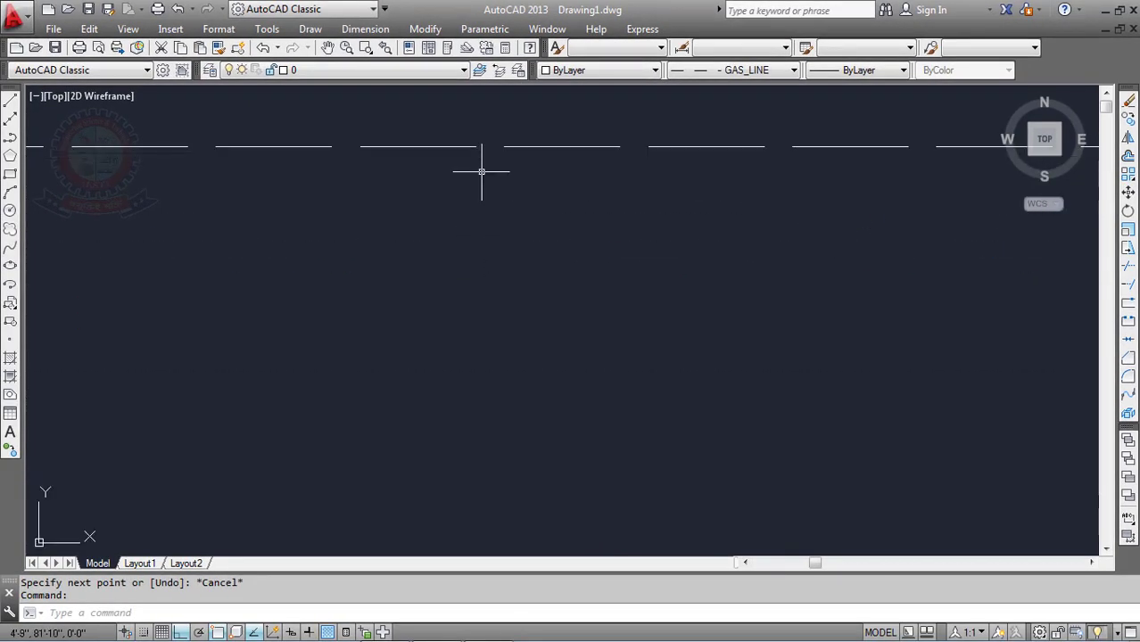
scroll(482, 169, down, 3)
scroll(484, 174, down, 5)
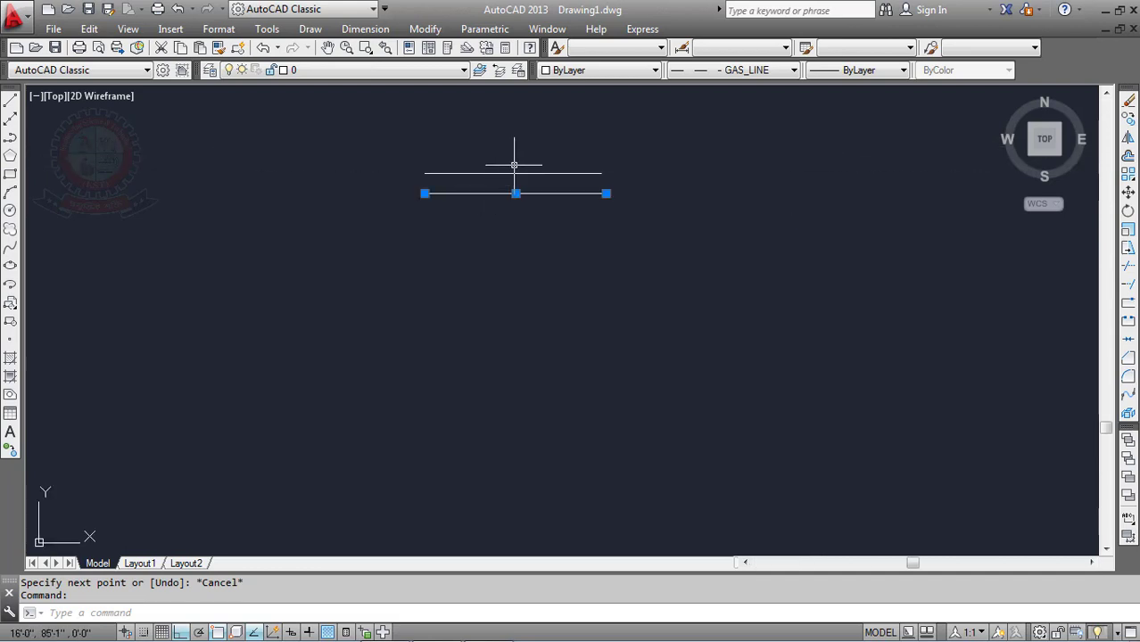
scroll(514, 165, up, 4)
scroll(514, 165, up, 2)
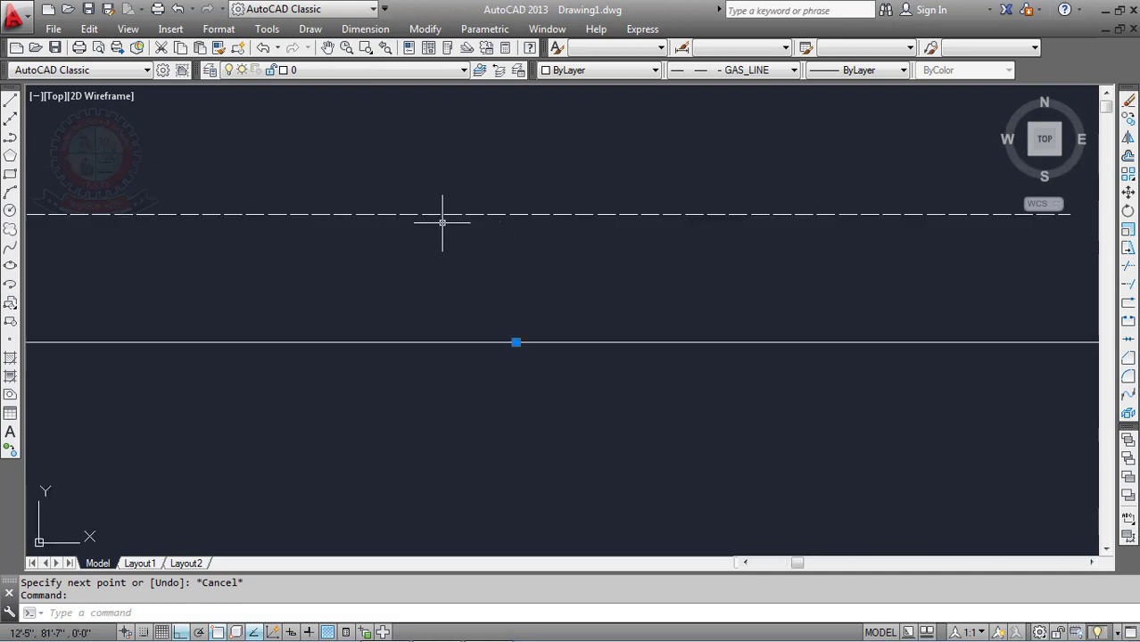
scroll(455, 332, down, 2)
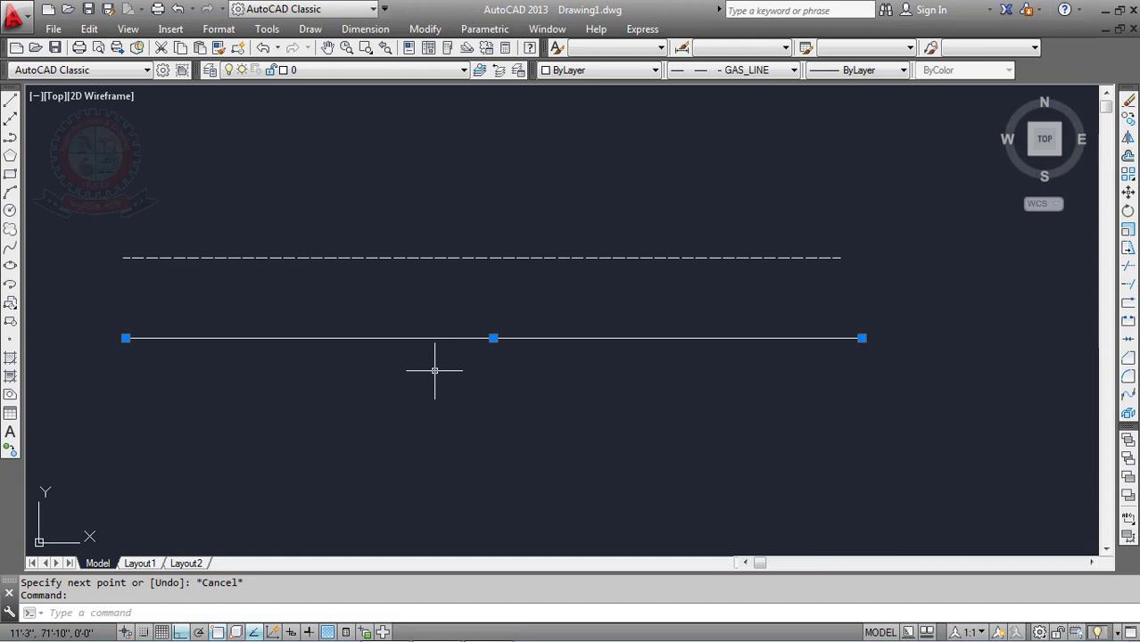
middle_drag(434, 370, 492, 265)
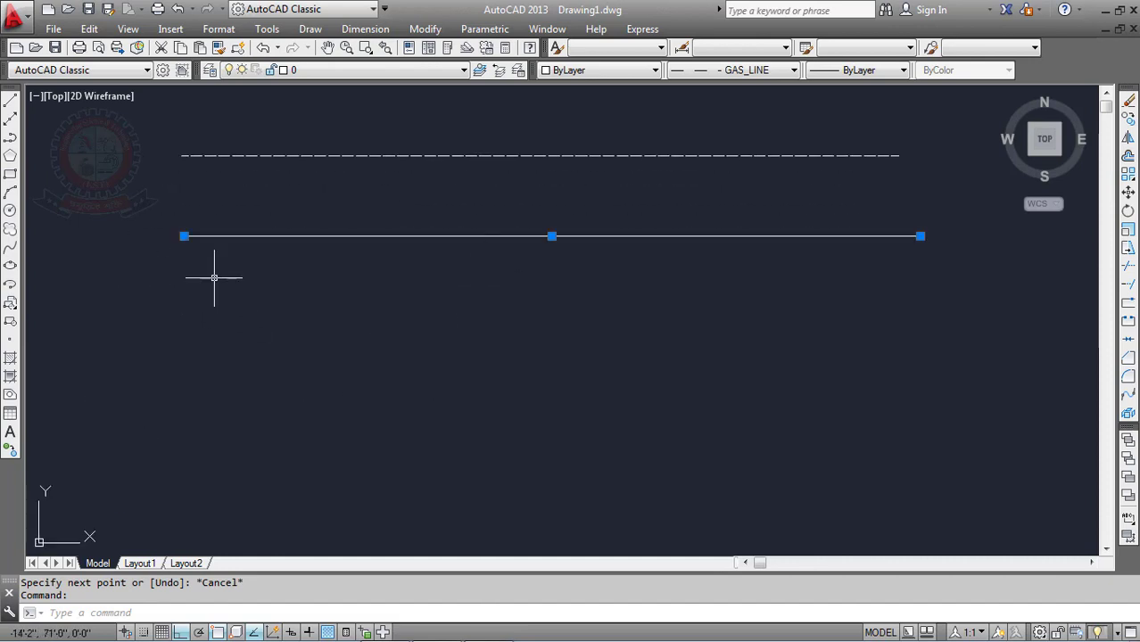
key(Escape)
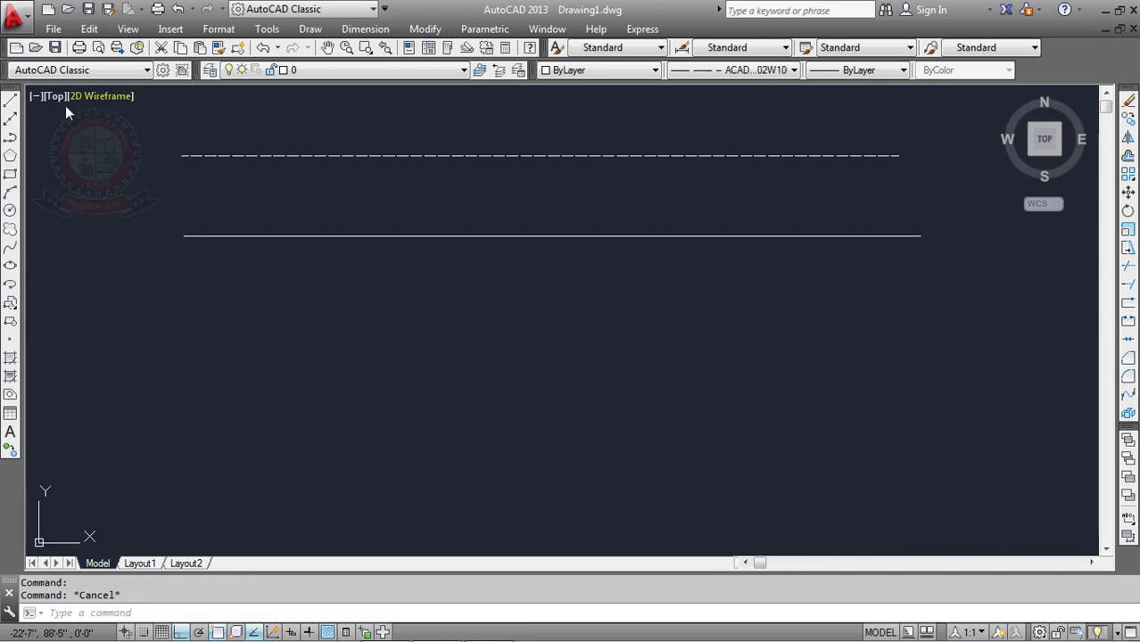
Step: Draw three more horizontal lines of matching length, stacked below the first two
click(11, 102)
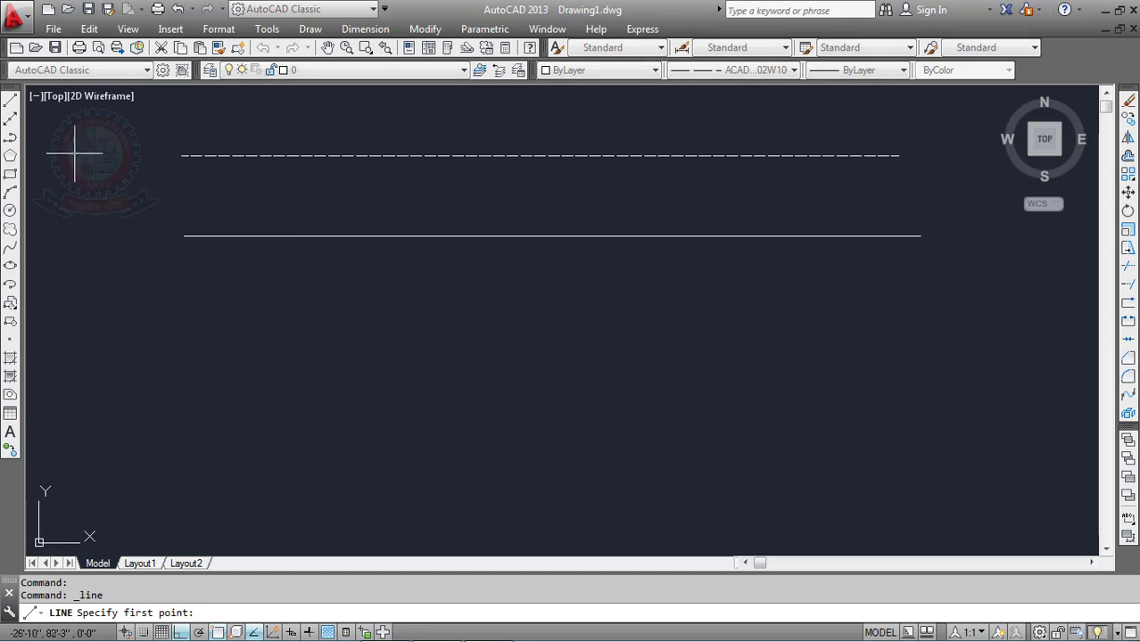
click(184, 304)
click(891, 304)
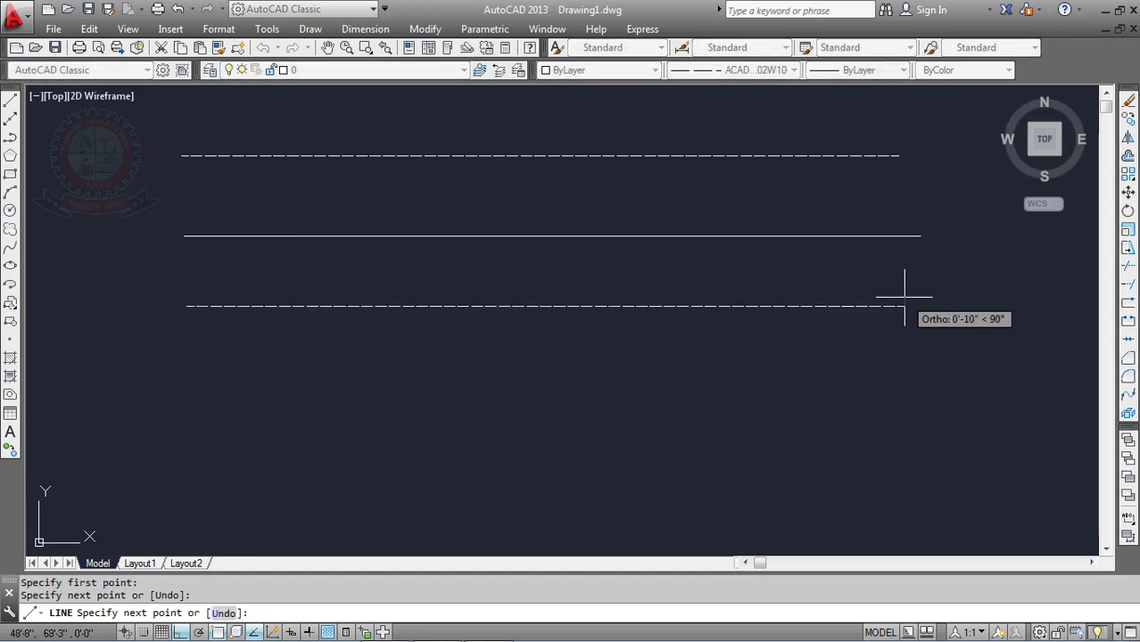
key(Escape)
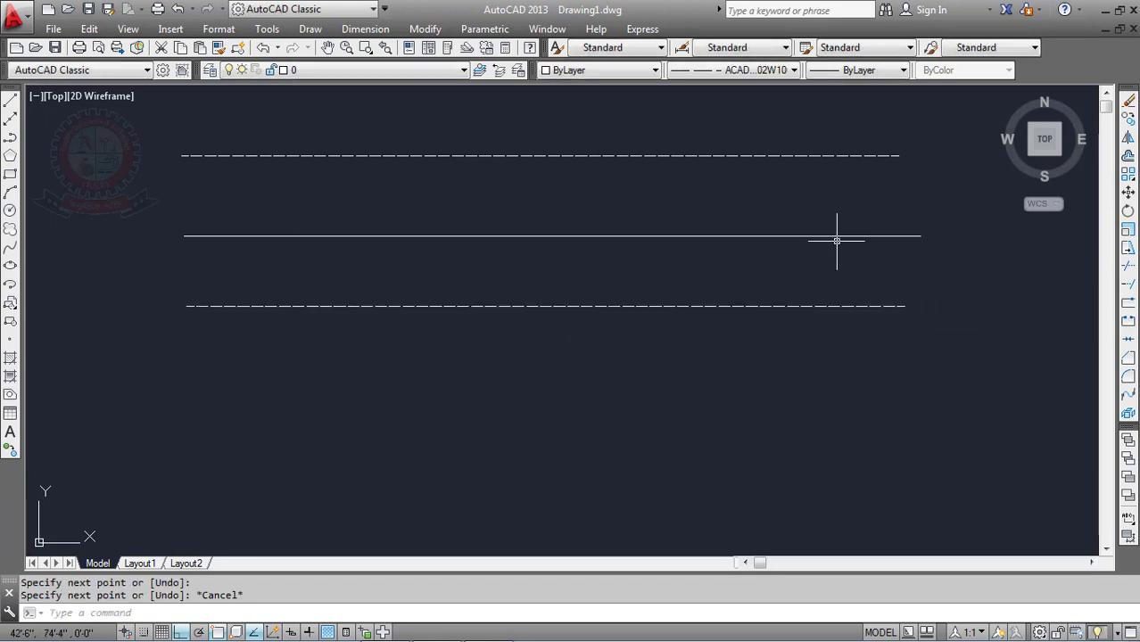
click(9, 100)
click(186, 390)
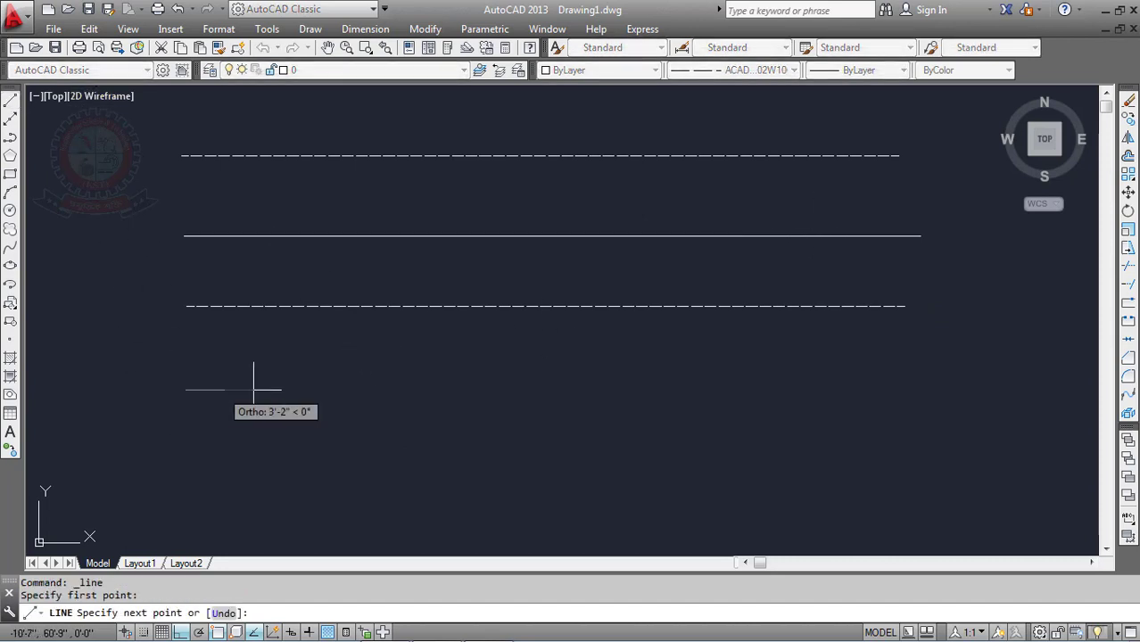
click(904, 385)
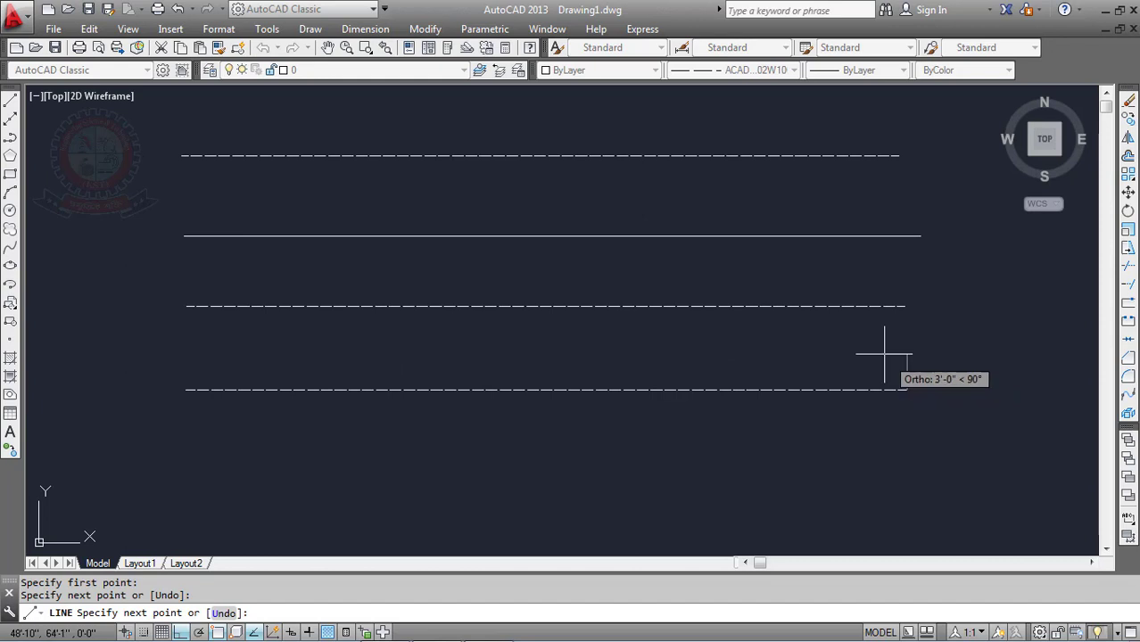
key(Escape)
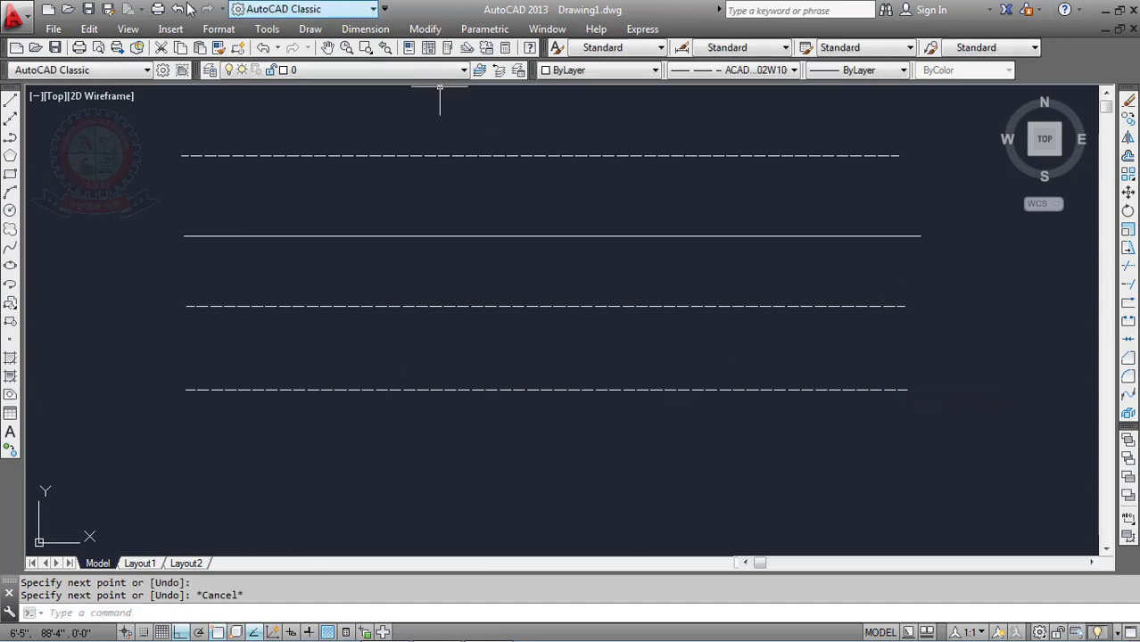
click(10, 100)
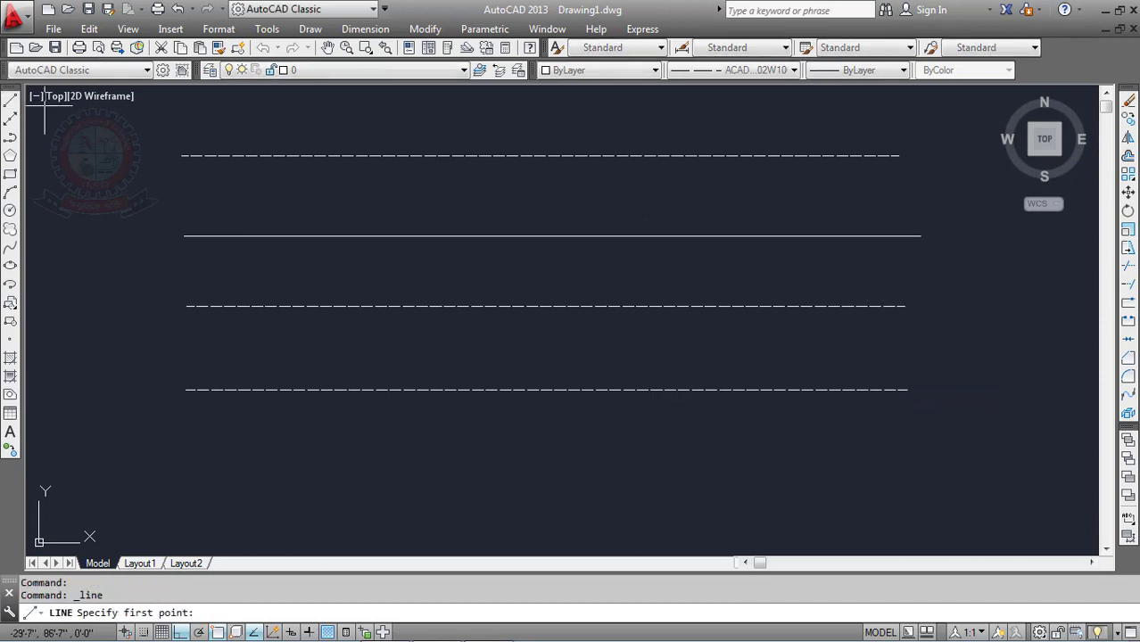
click(182, 463)
click(892, 459)
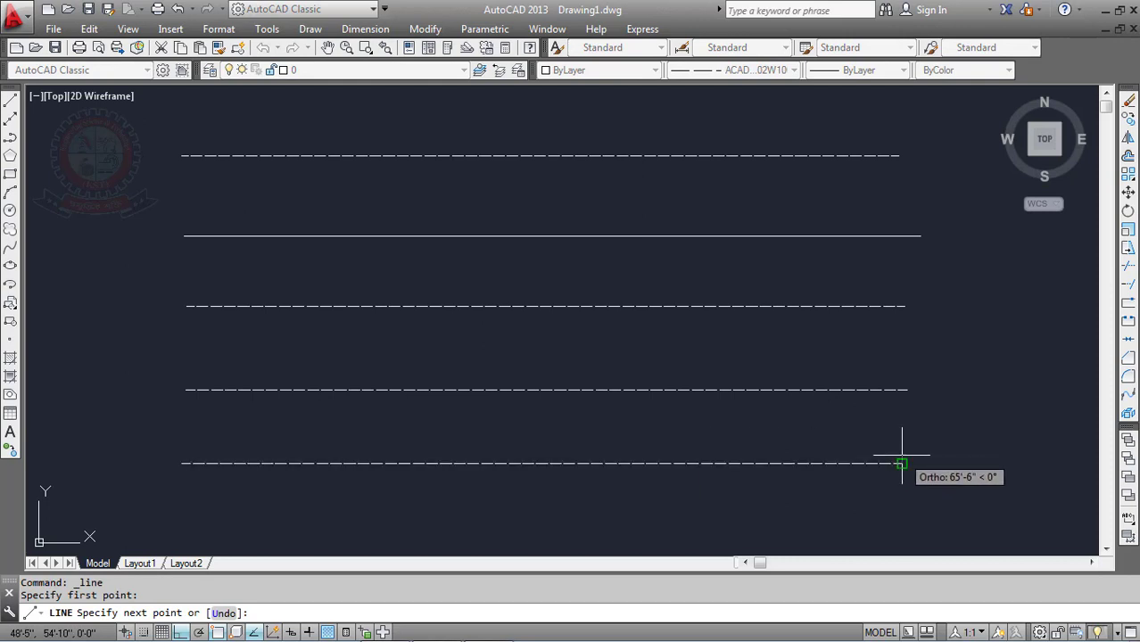
key(Escape)
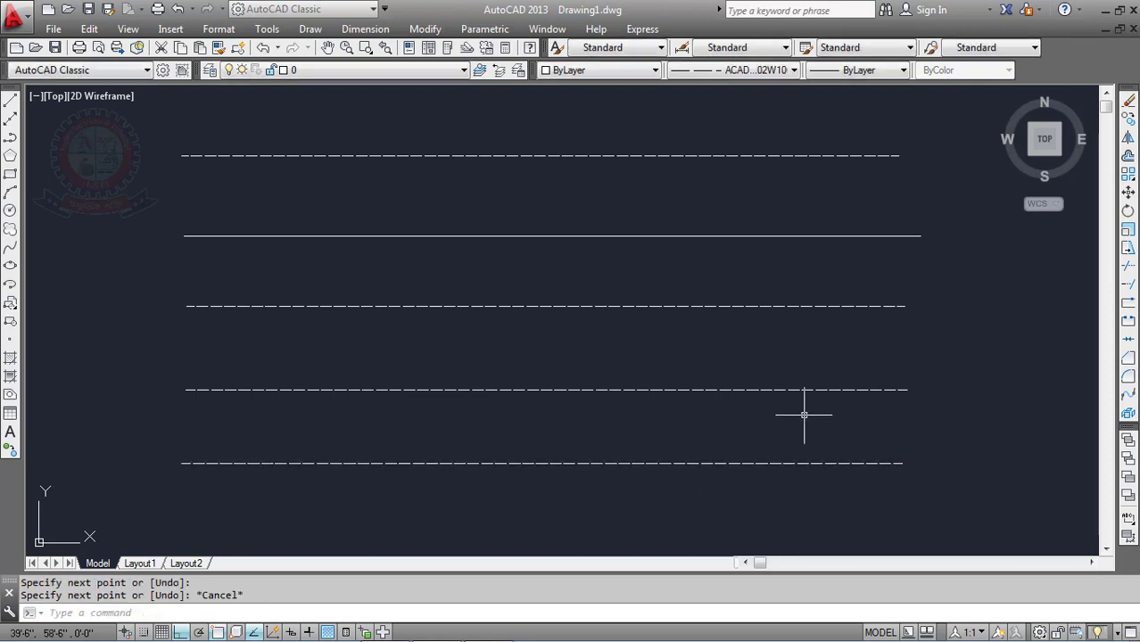
Step: Give the third line the HOT_SUPPLY linetype
scroll(650, 224, up, 2)
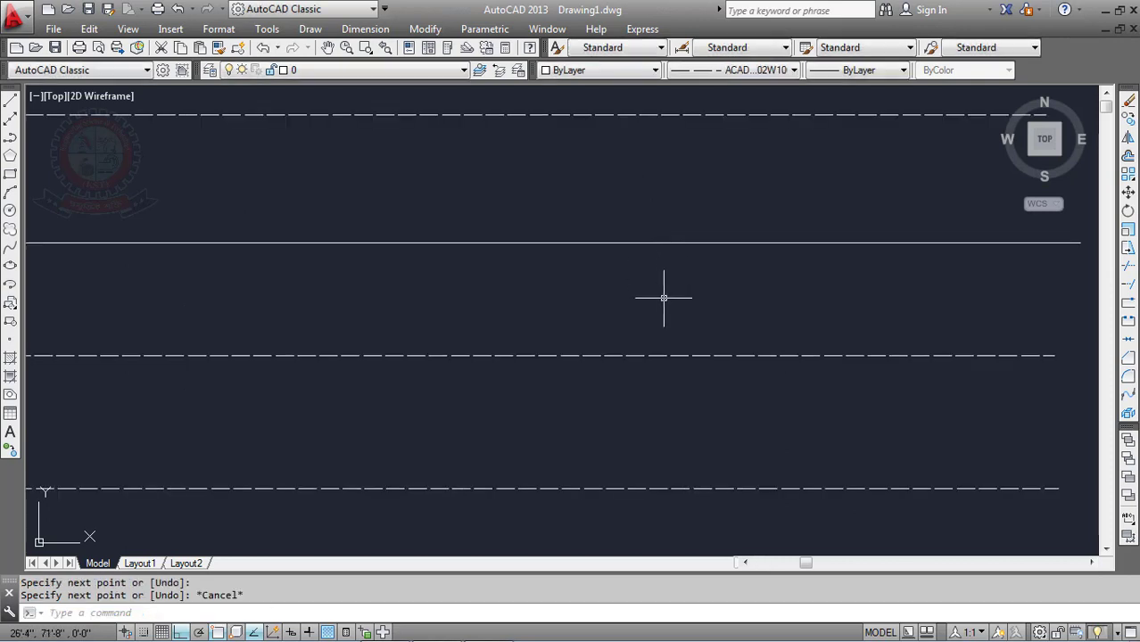
click(669, 354)
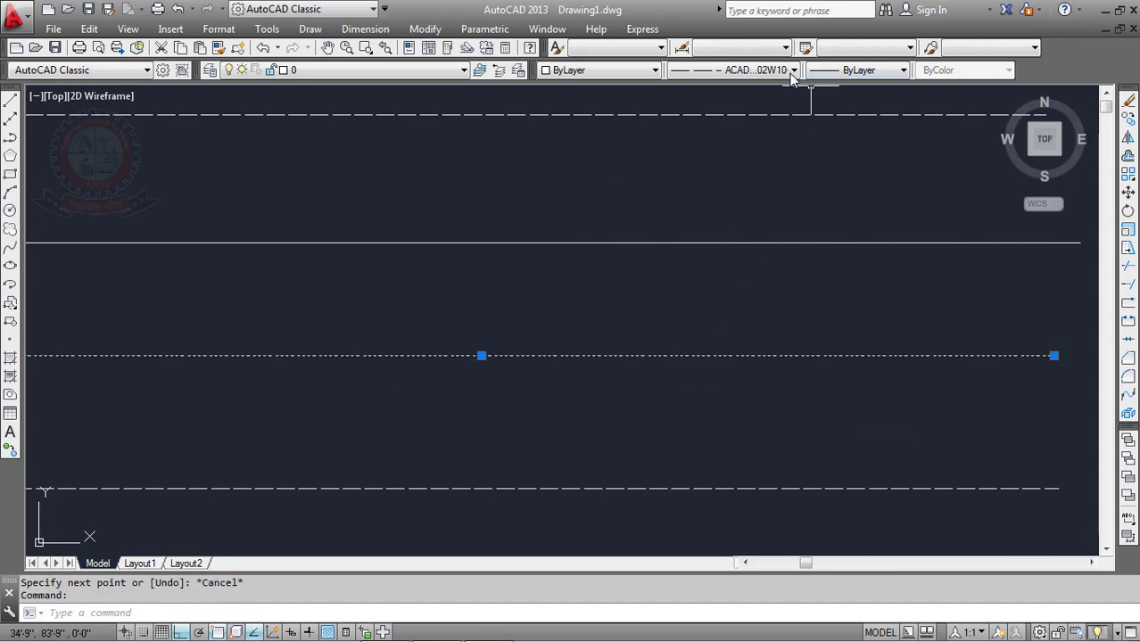
click(792, 70)
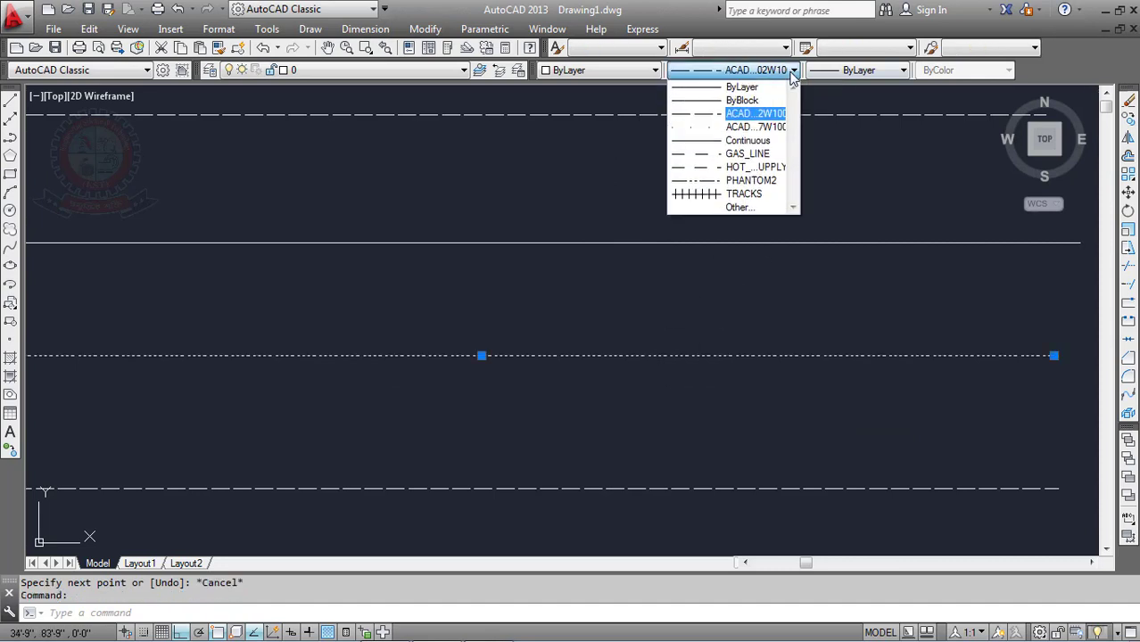
click(749, 167)
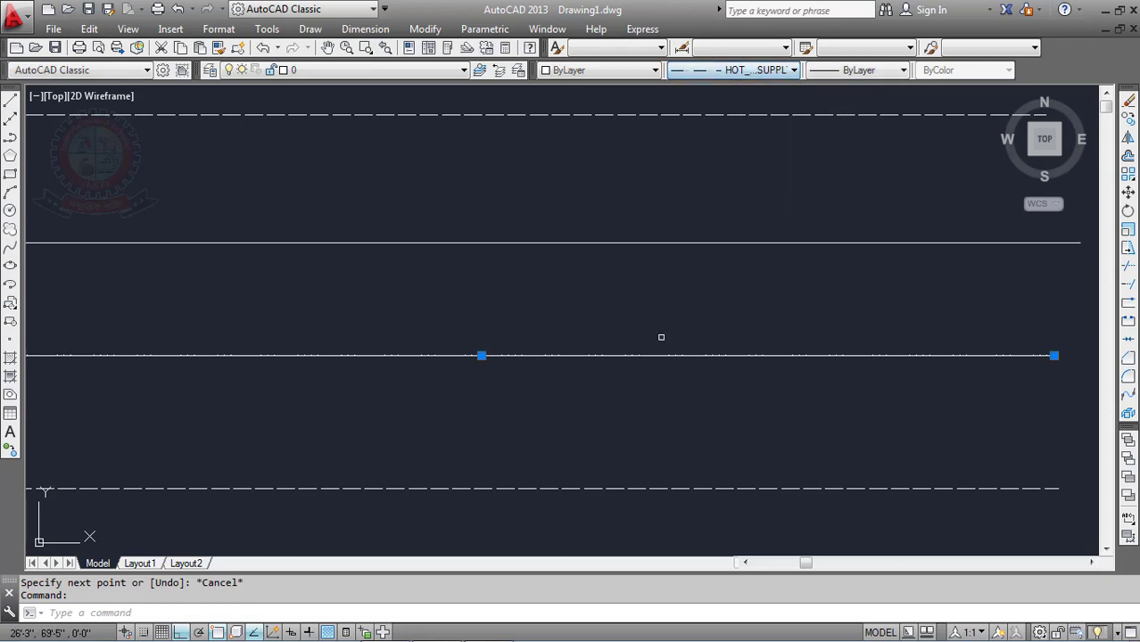
scroll(617, 381, down, 4)
click(557, 419)
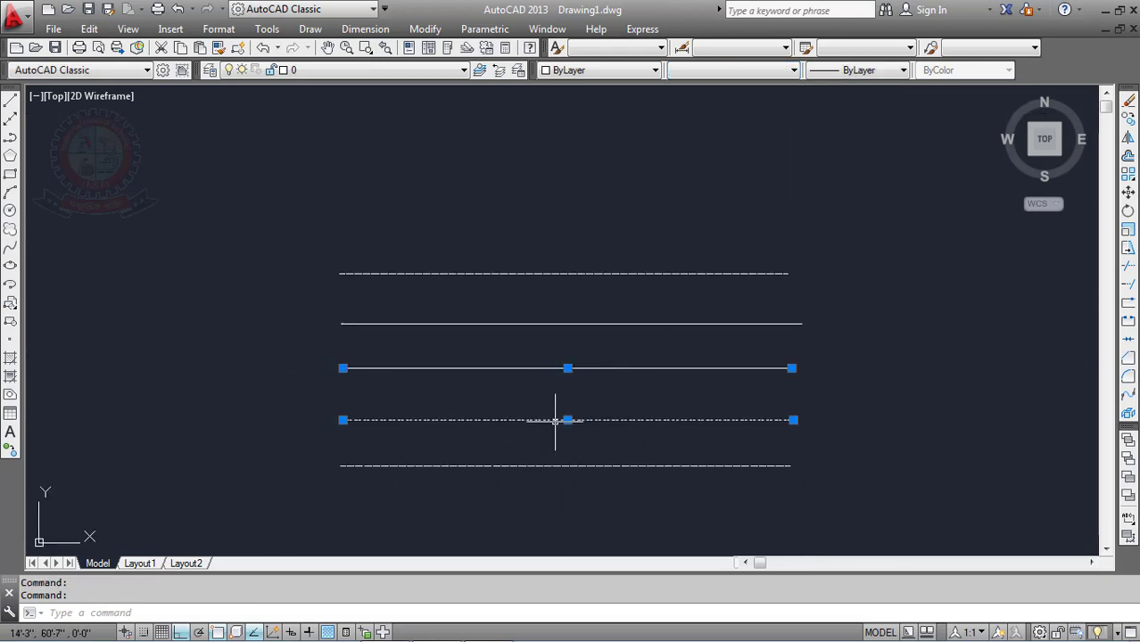
key(Escape)
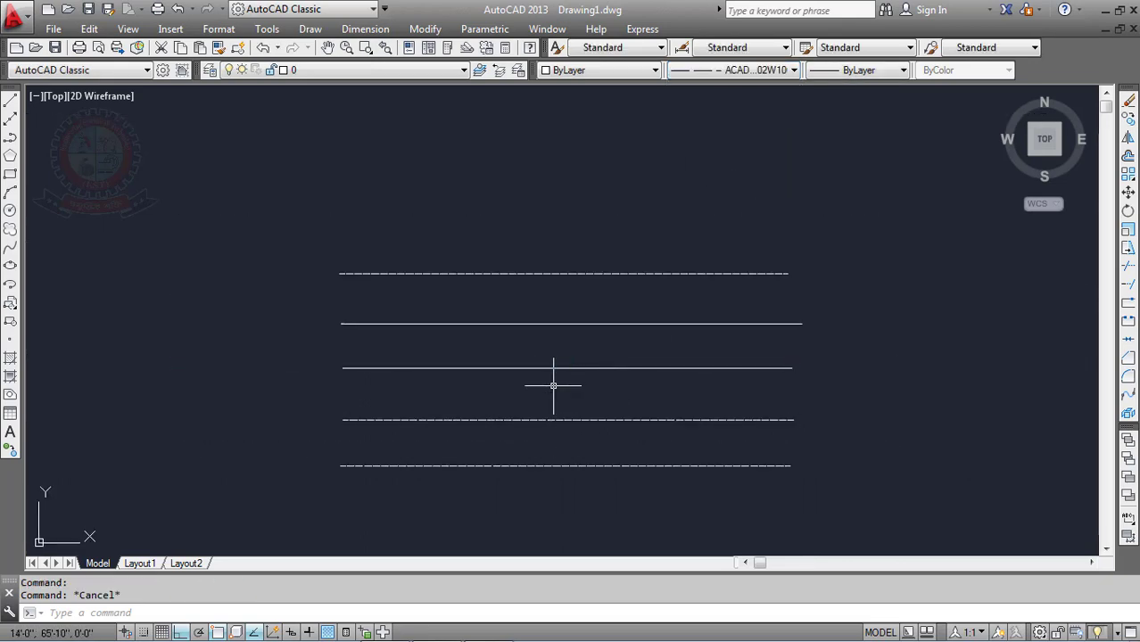
Step: Give the fourth line the dotted ACAD_ISO07W100 linetype and the bottom line TRACKS
click(501, 419)
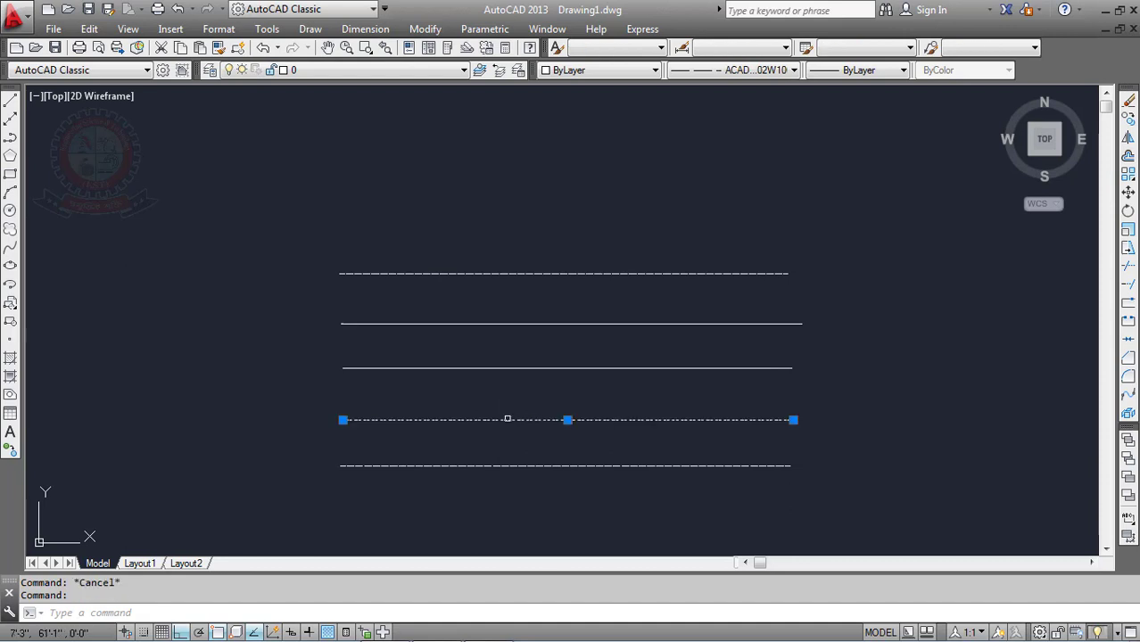
click(758, 71)
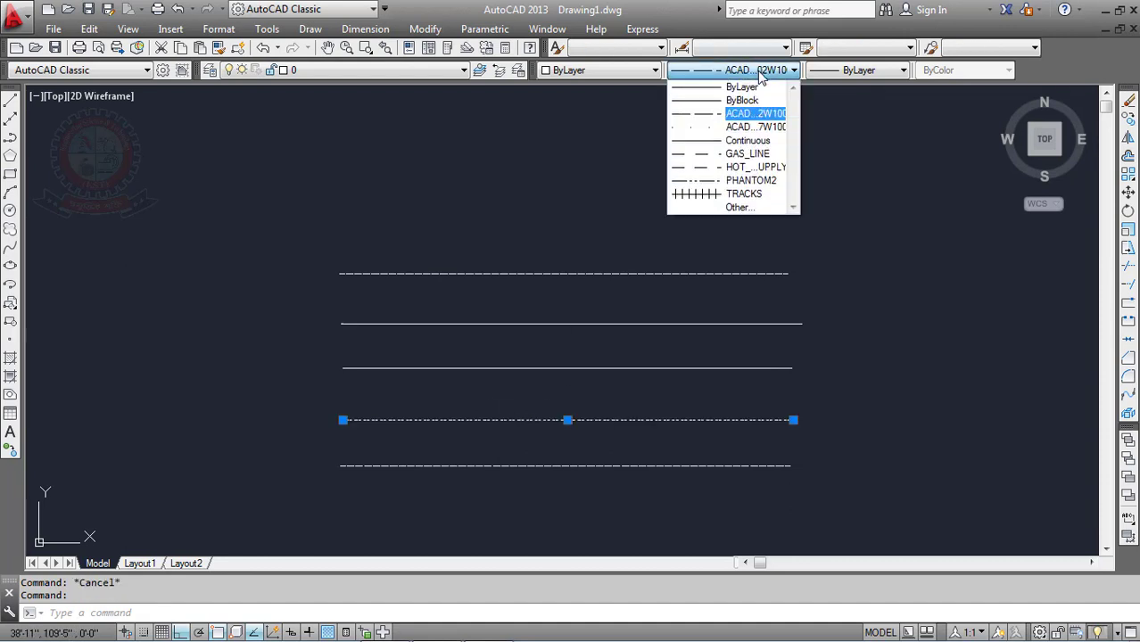
click(754, 126)
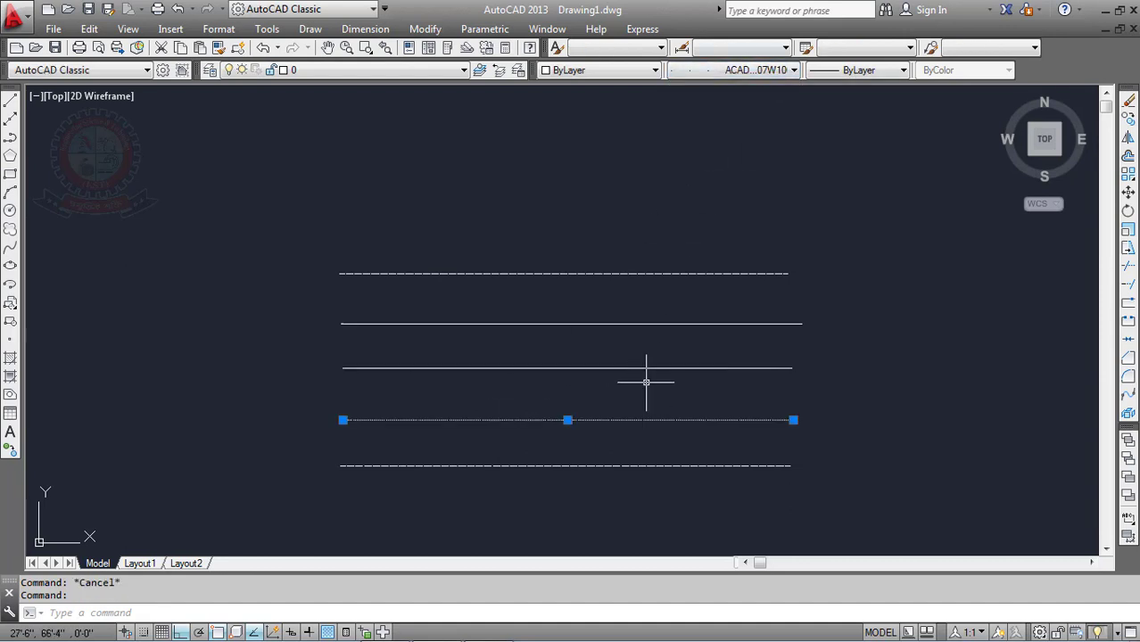
key(Escape)
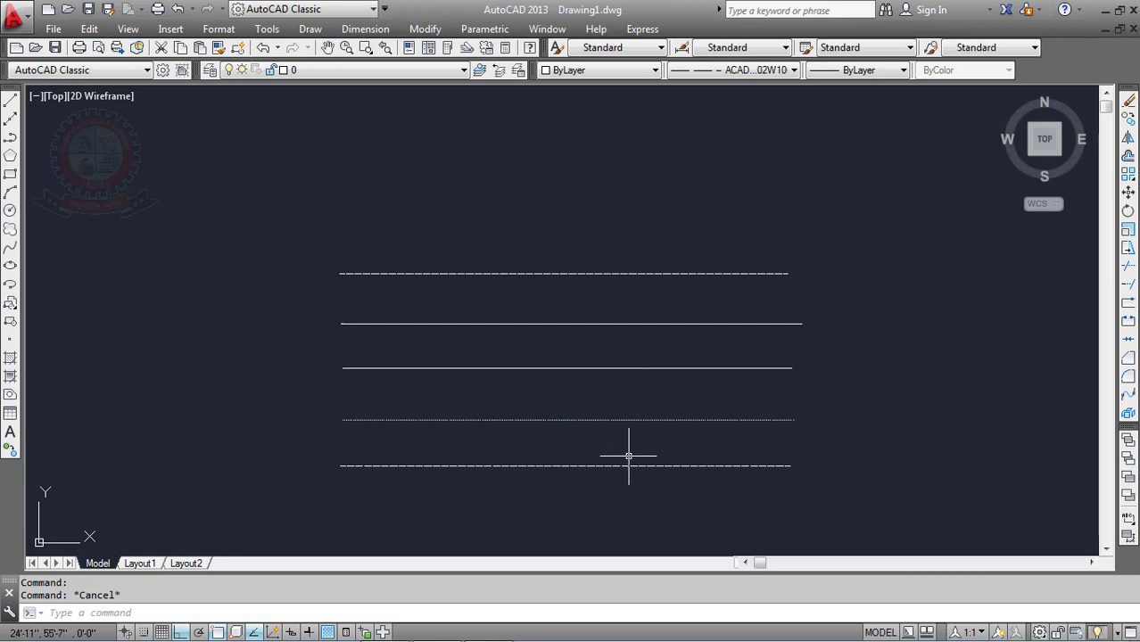
click(629, 465)
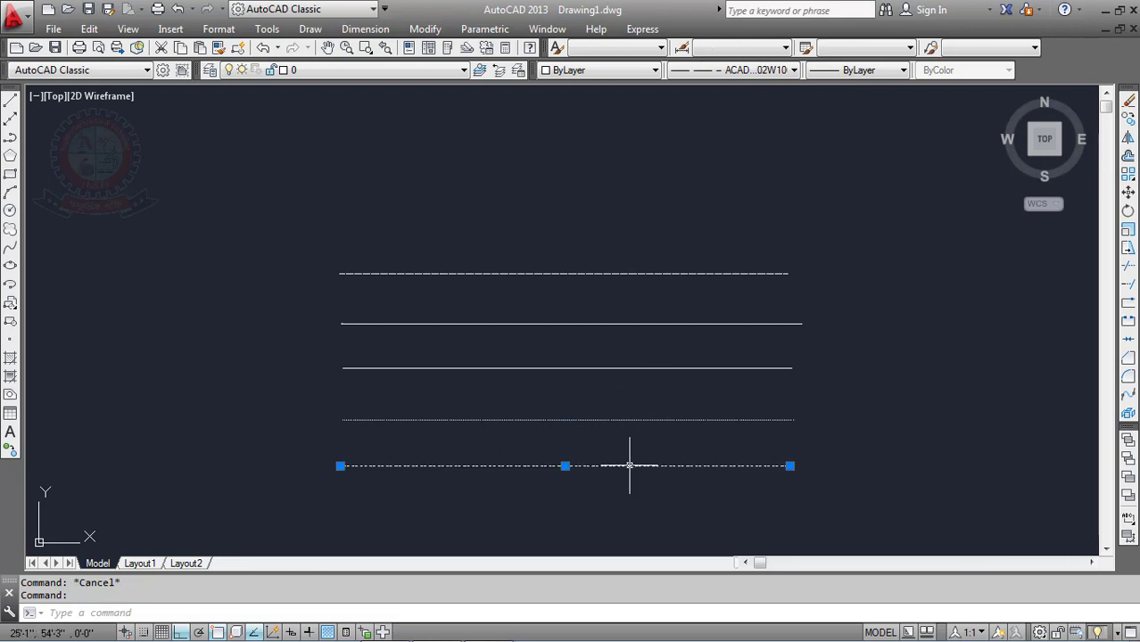
click(758, 75)
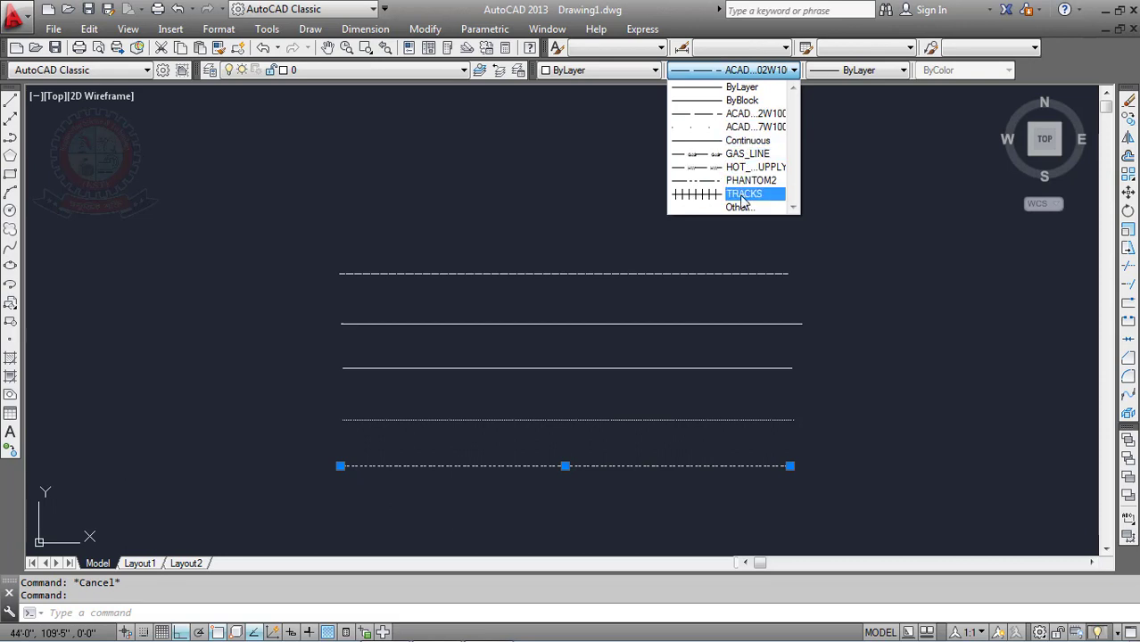
click(741, 195)
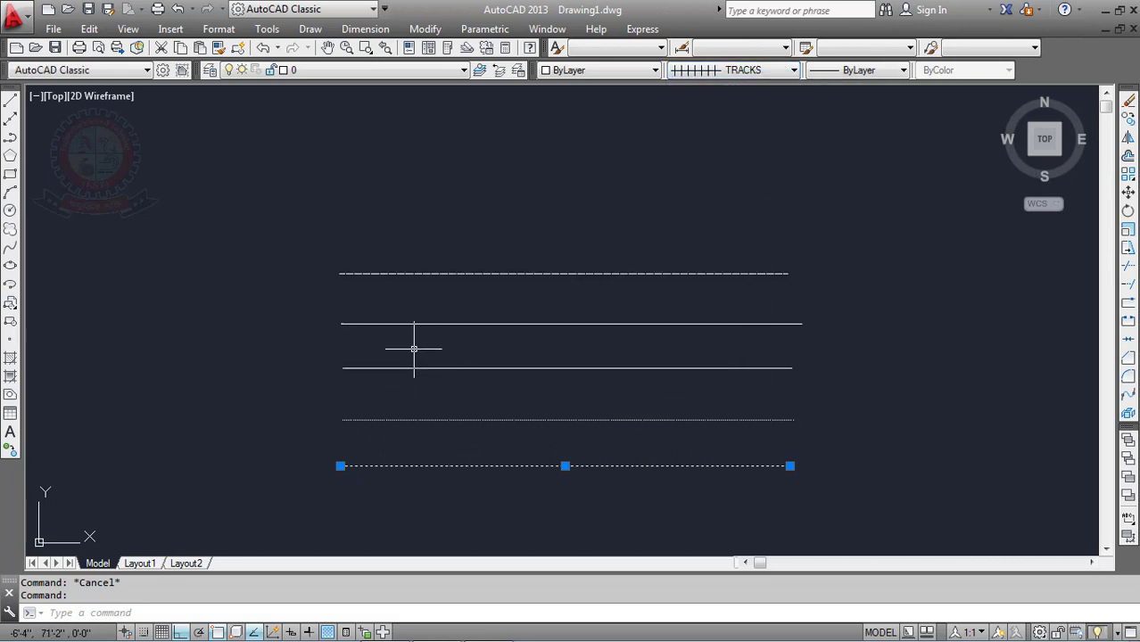
key(Escape)
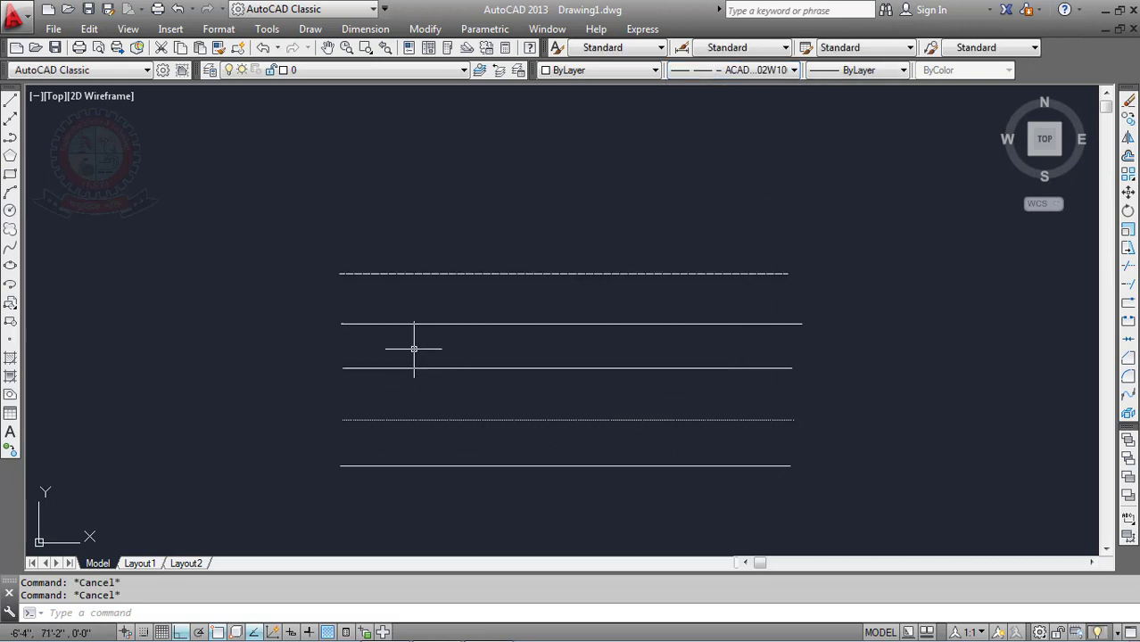
Step: Recentre the view, then window-select the dashed, gas, hot-water, dotted and tracks lines
middle_drag(394, 331, 354, 269)
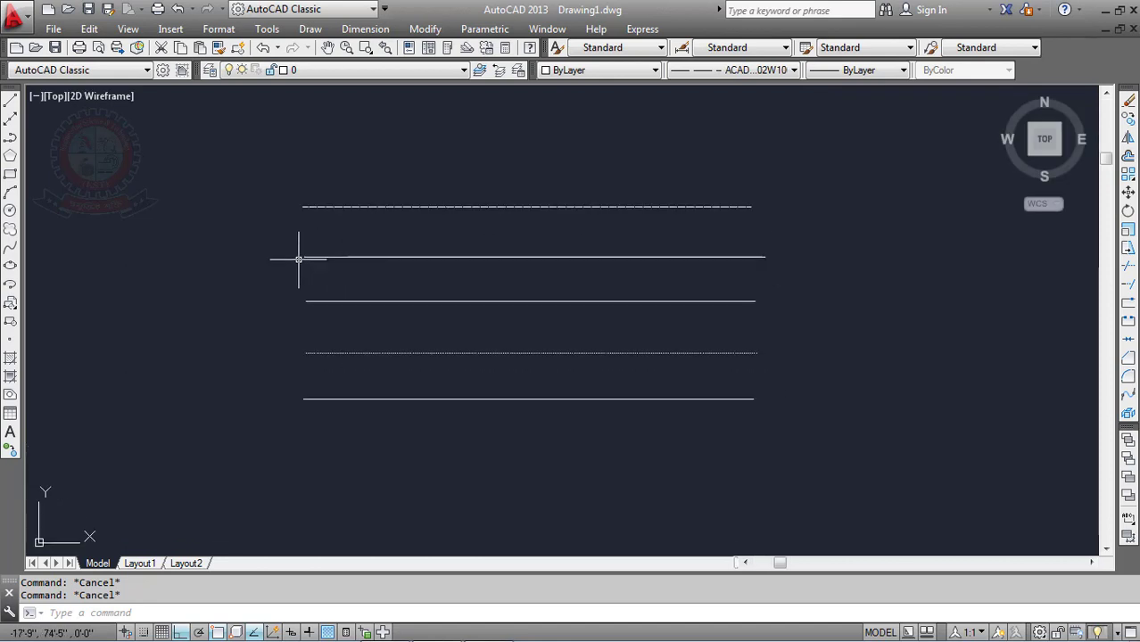
scroll(299, 259, up, 2)
scroll(299, 258, up, 2)
scroll(299, 259, down, 4)
scroll(397, 345, up, 4)
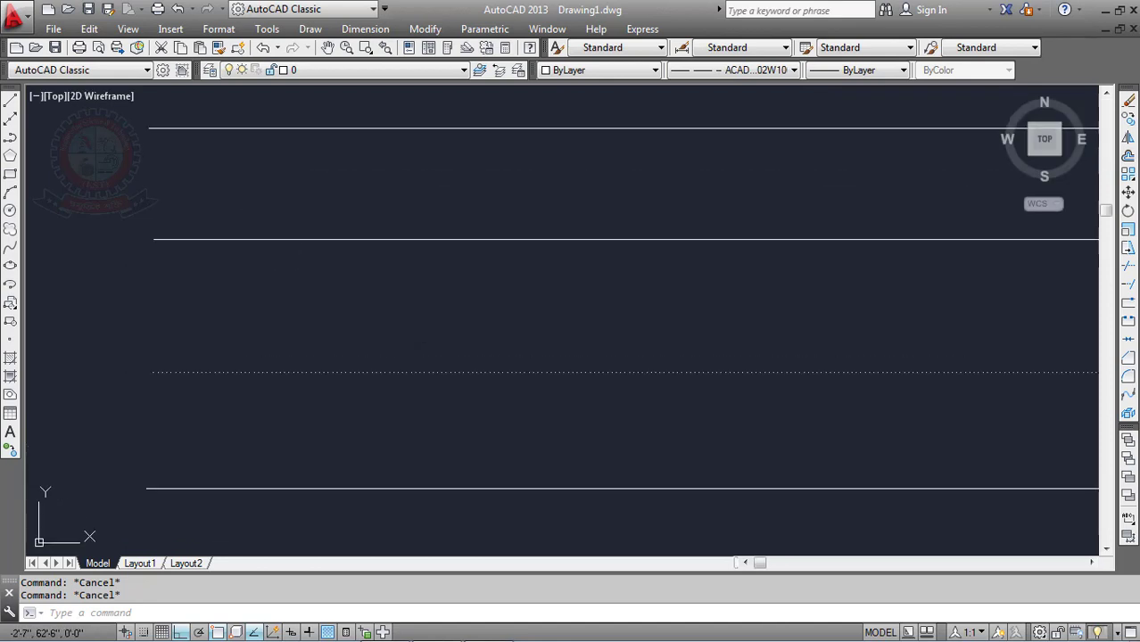
scroll(400, 340, down, 2)
scroll(399, 336, up, 2)
scroll(397, 374, down, 2)
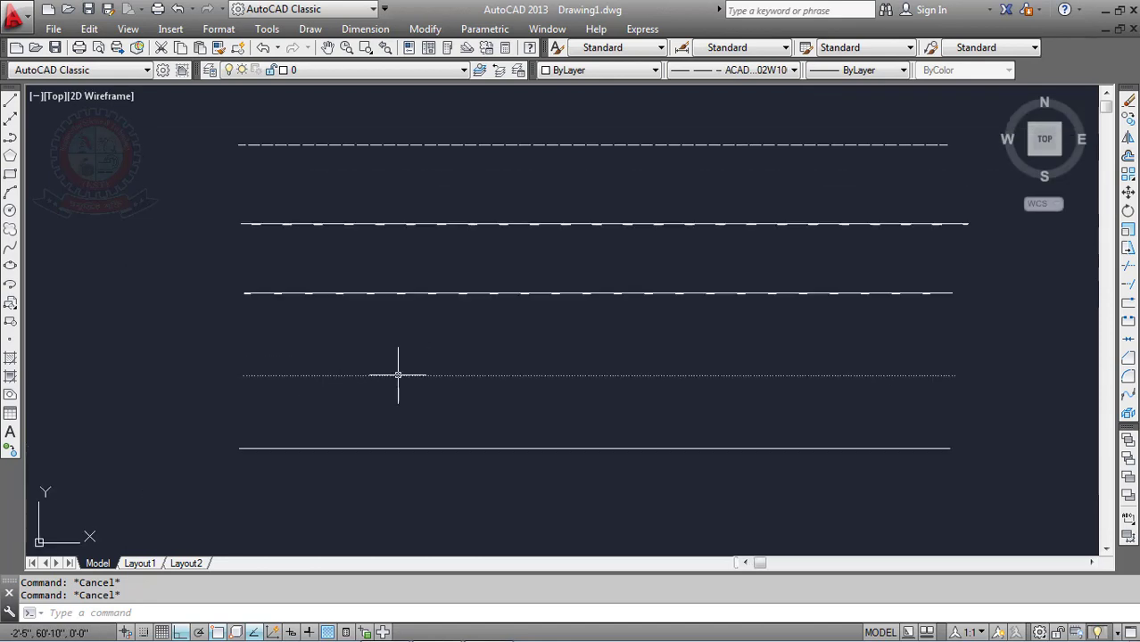
scroll(656, 217, up, 5)
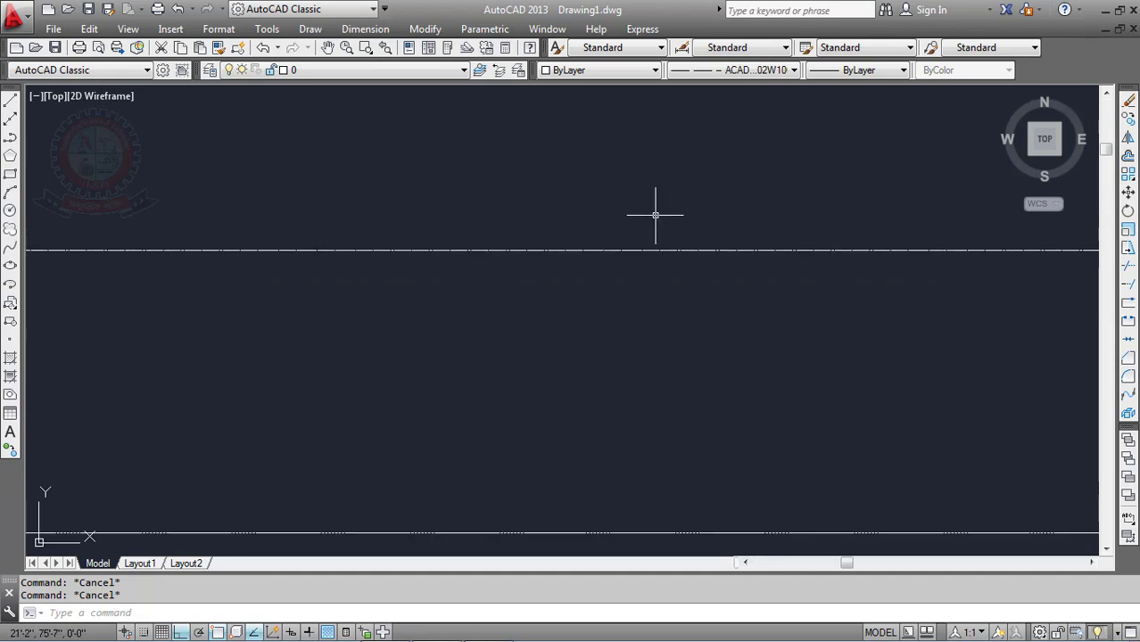
scroll(656, 215, down, 5)
middle_drag(648, 191, 535, 237)
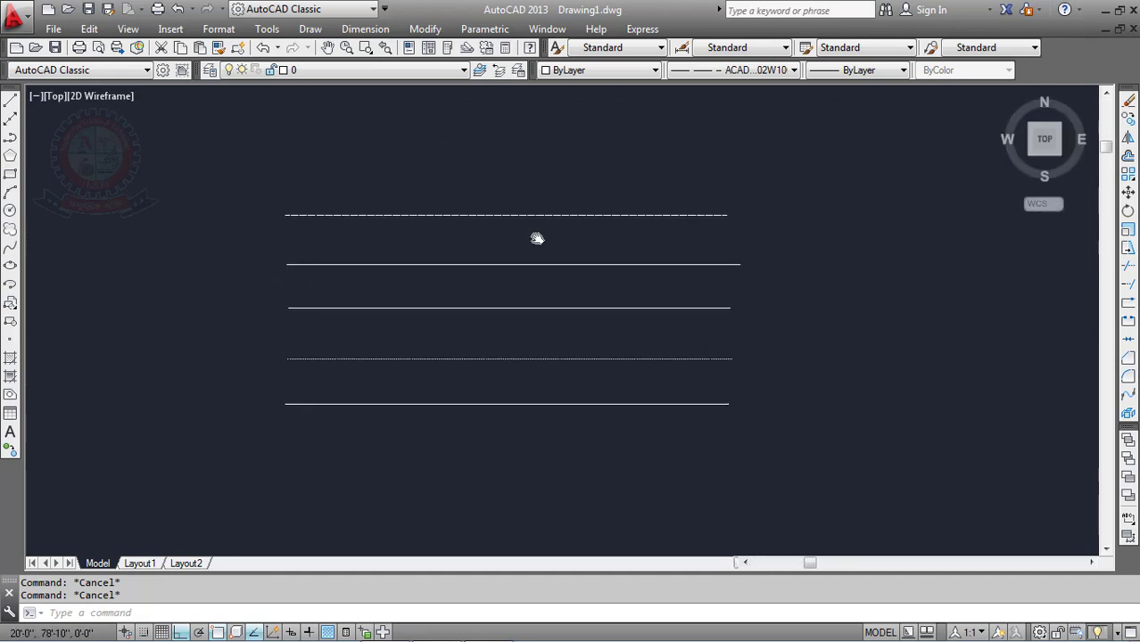
click(770, 442)
click(293, 183)
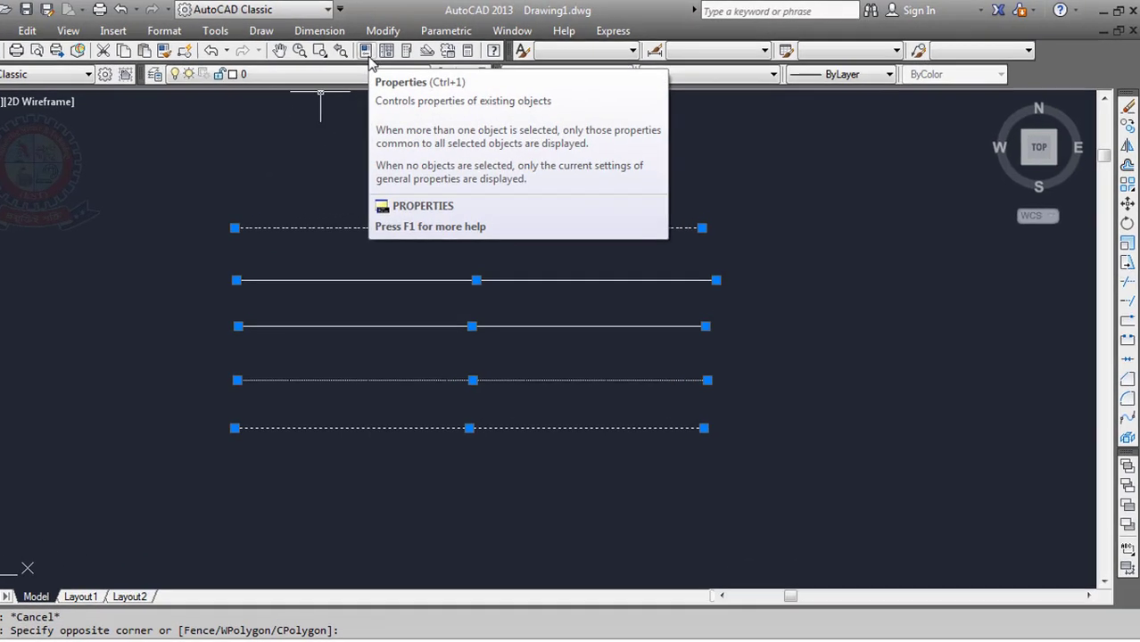
Step: Open the Properties palette for the five lines, move it aside, widen it, and select Layer
click(214, 61)
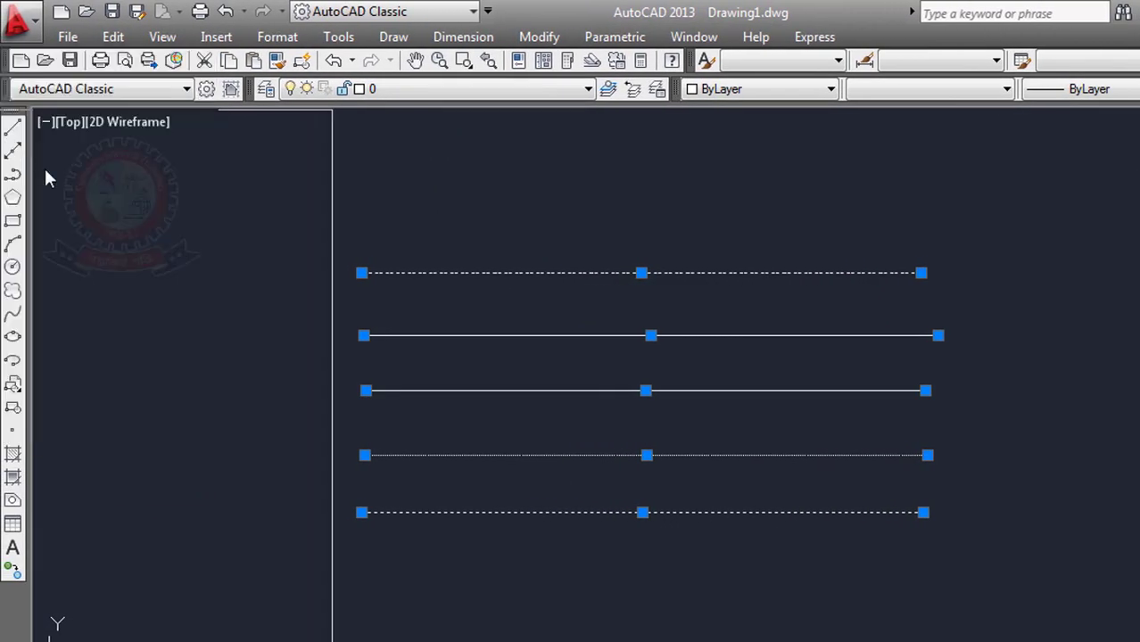
drag(49, 179, 114, 234)
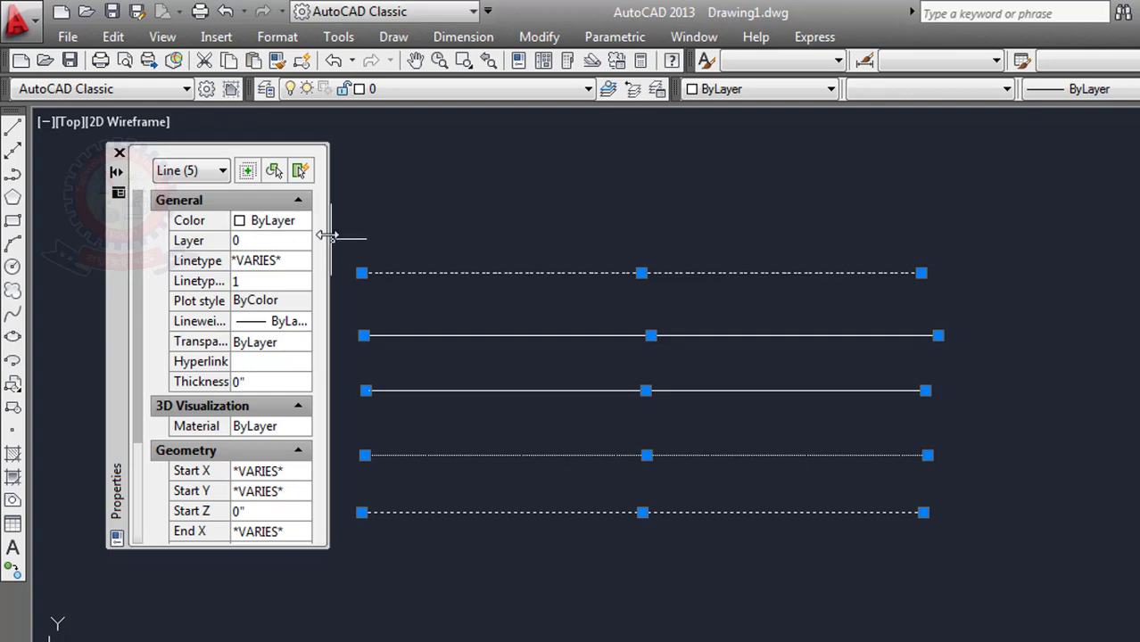
drag(327, 236, 437, 236)
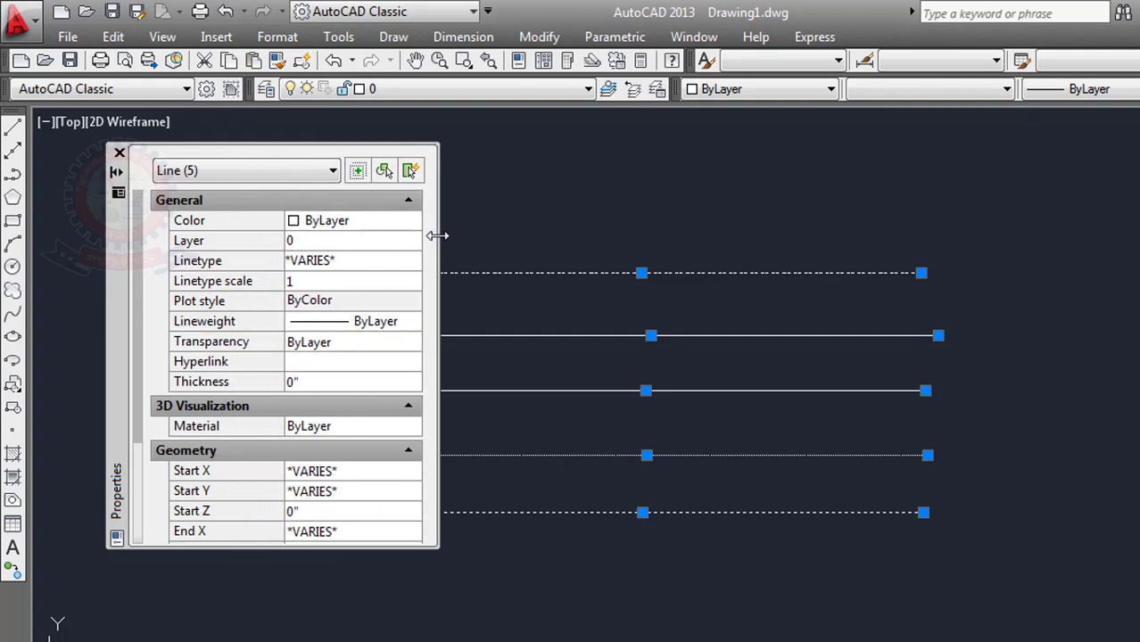
click(305, 244)
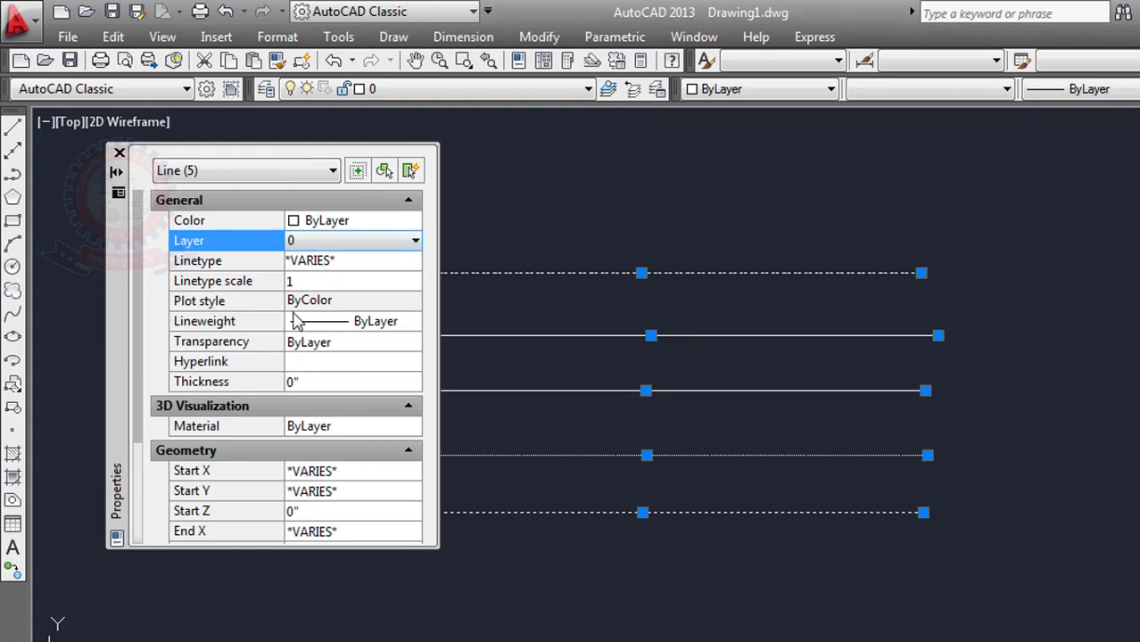
Step: Set the five lines' linetype scale to 11, trying 4, 6 and 10 first
click(305, 280)
text(4)
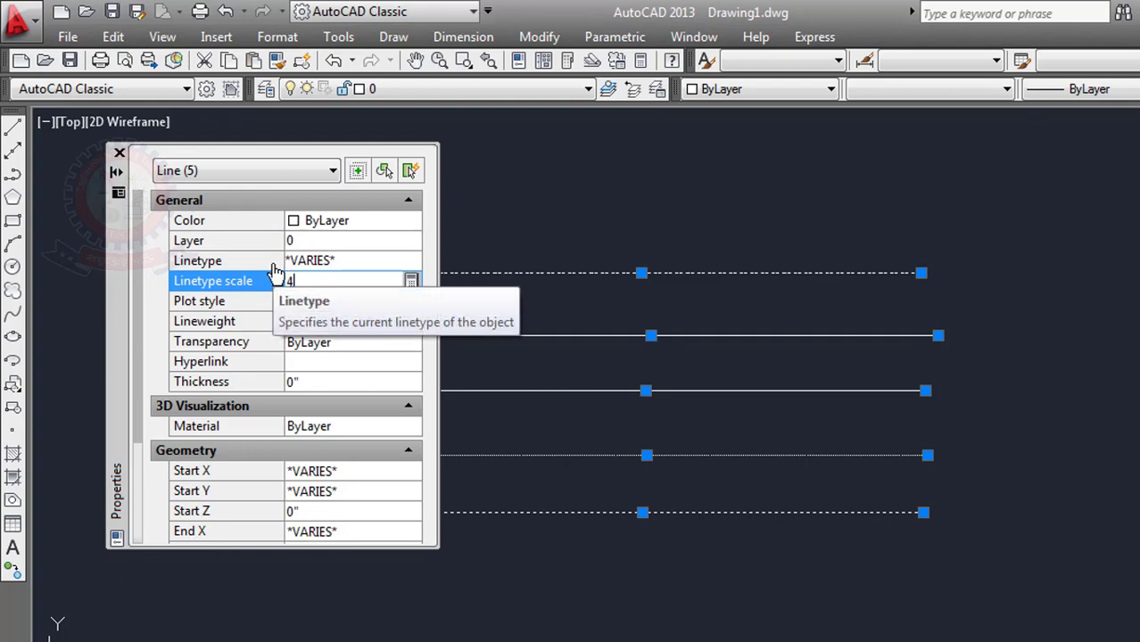
key(Return)
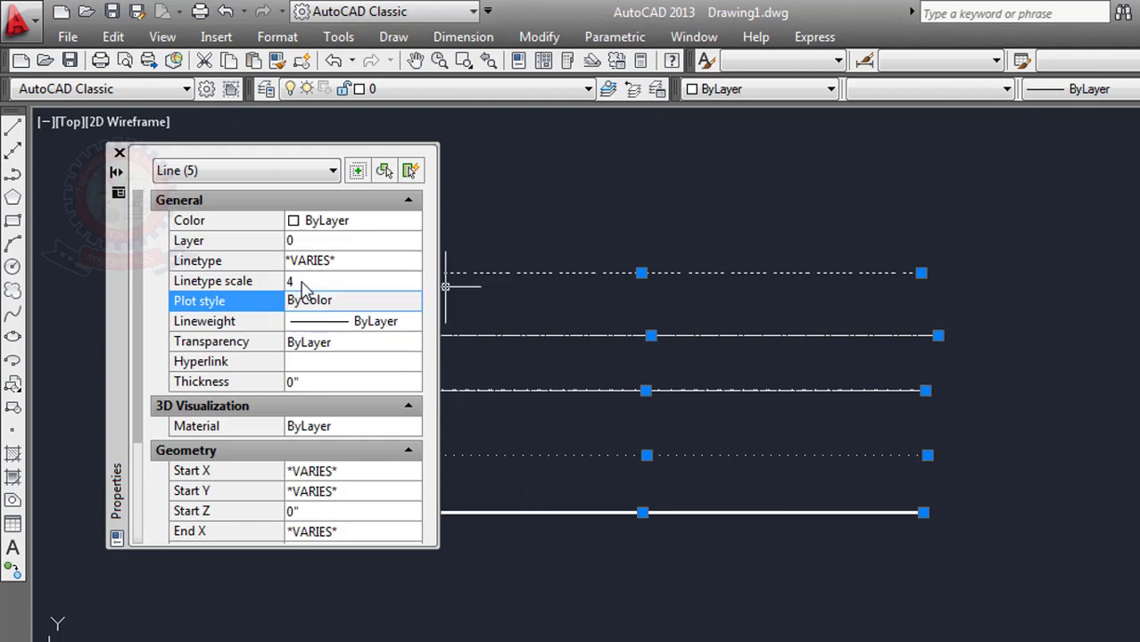
click(305, 282)
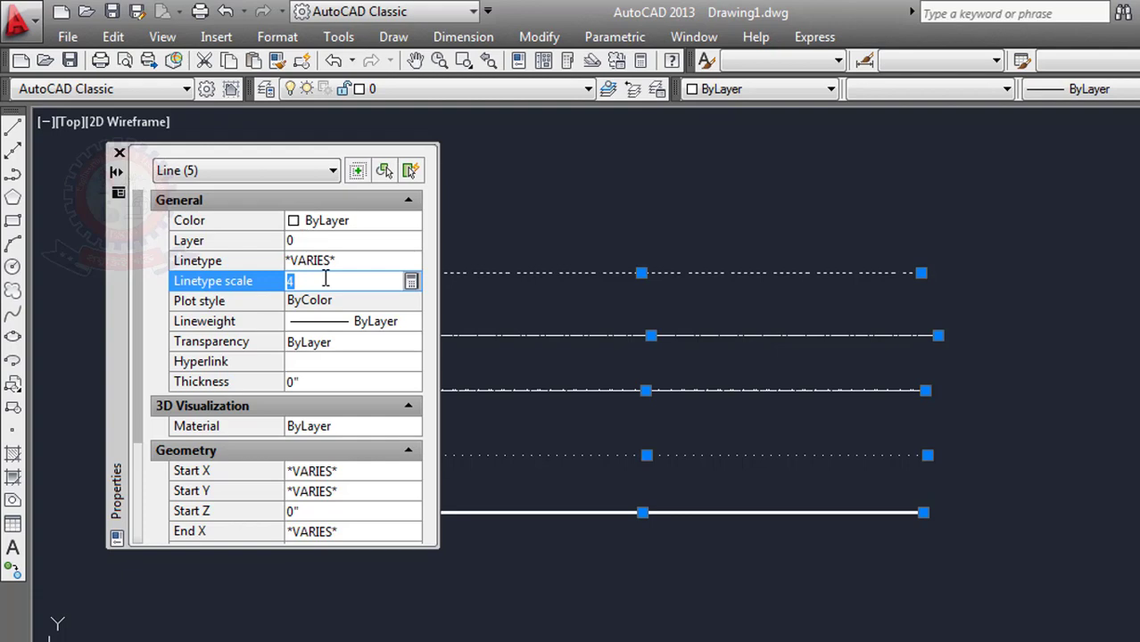
text(6)
key(Return)
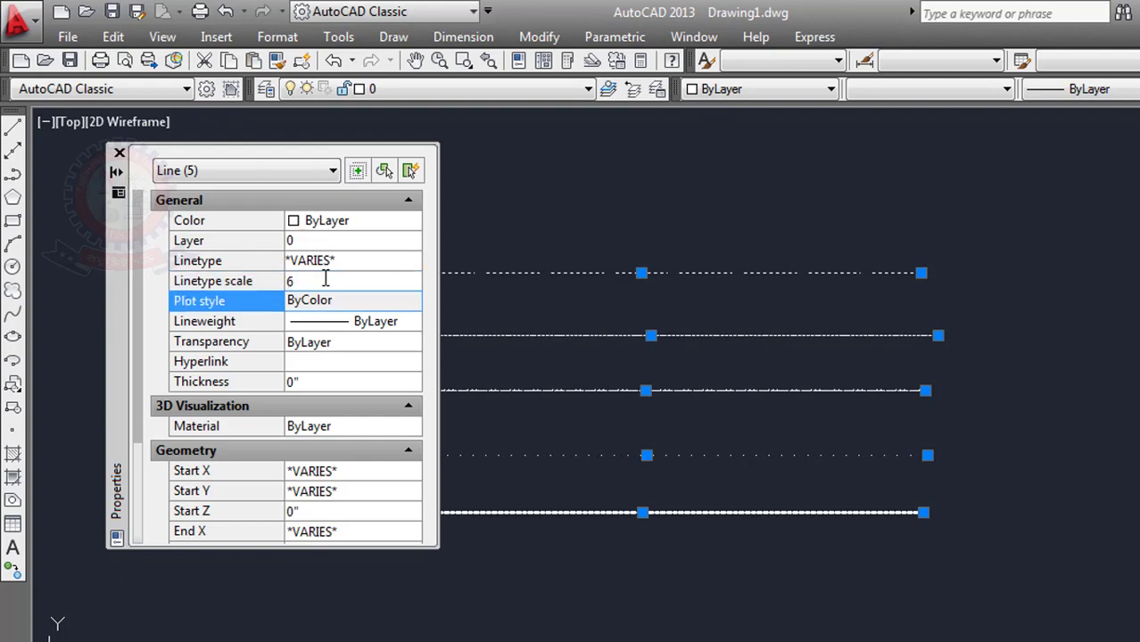
click(333, 282)
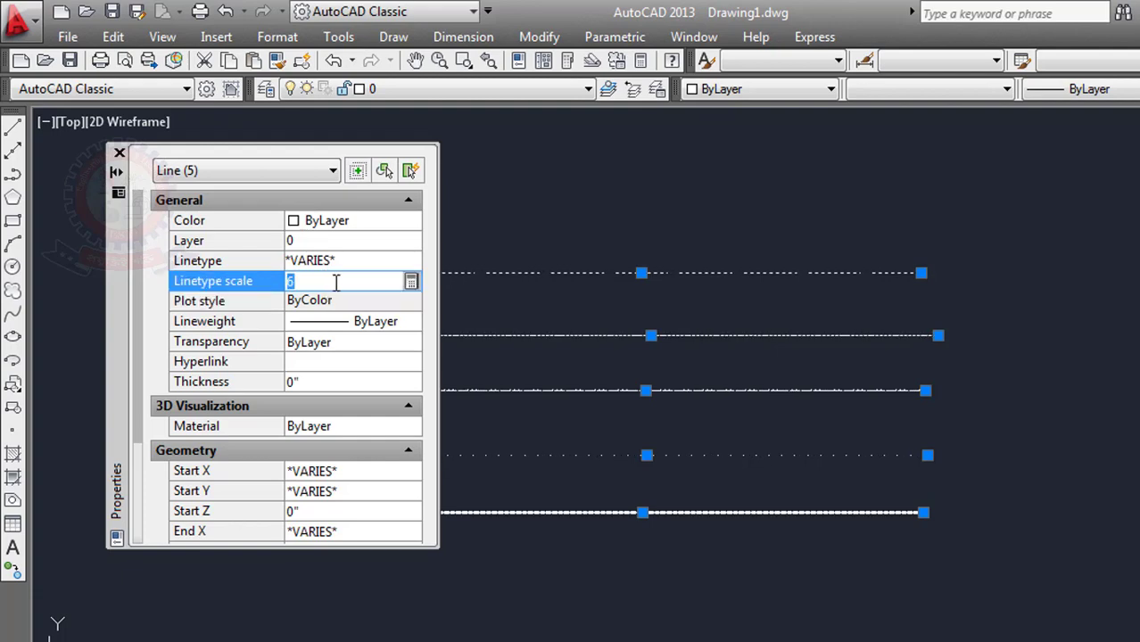
text(10)
key(Return)
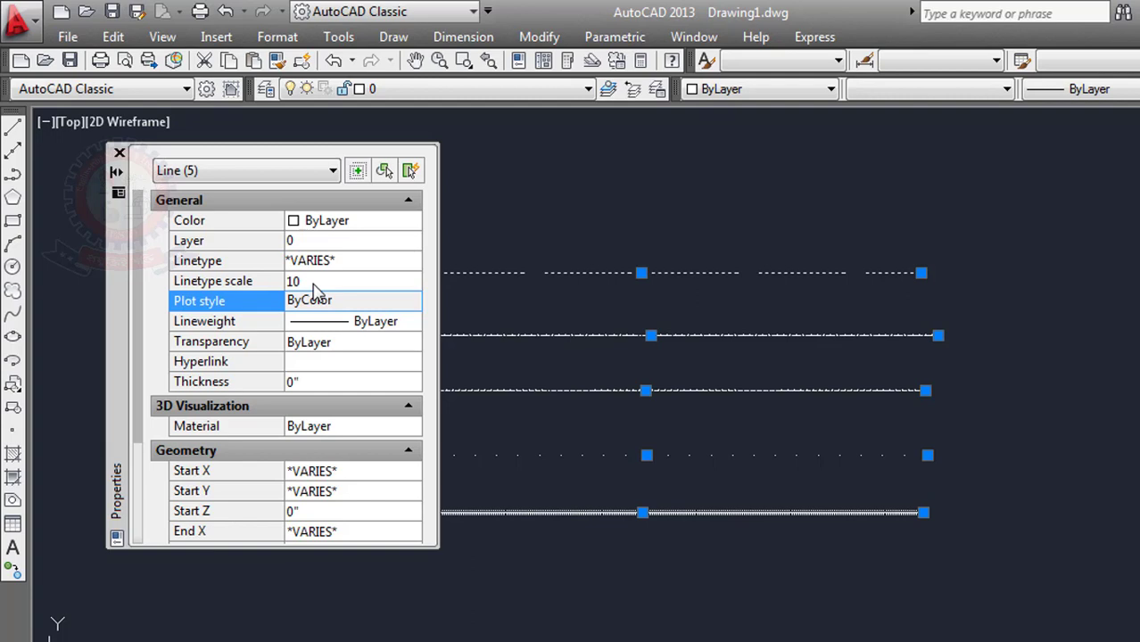
click(330, 282)
text(11)
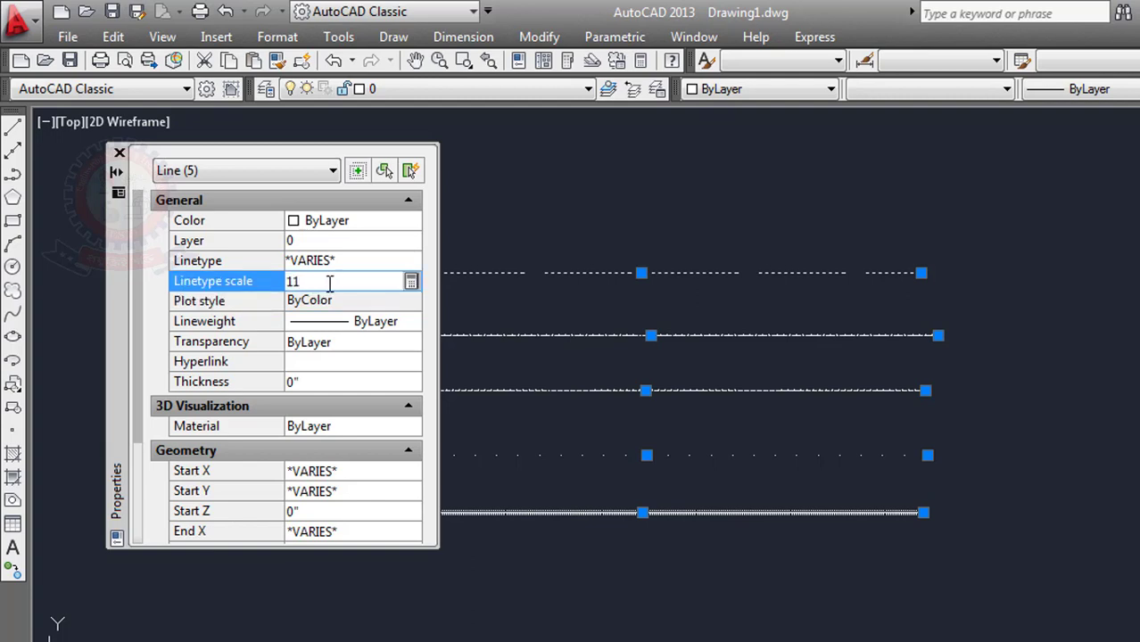
key(Return)
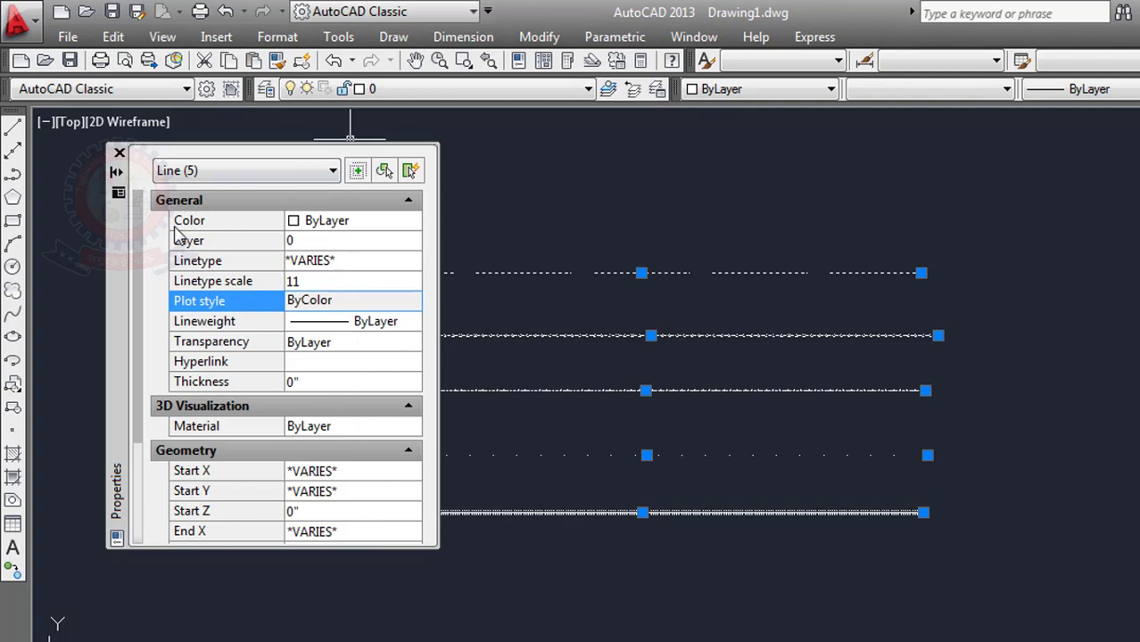
Step: Close the Properties palette, clear the selection and select the GAS_LINE line
drag(117, 284, 116, 280)
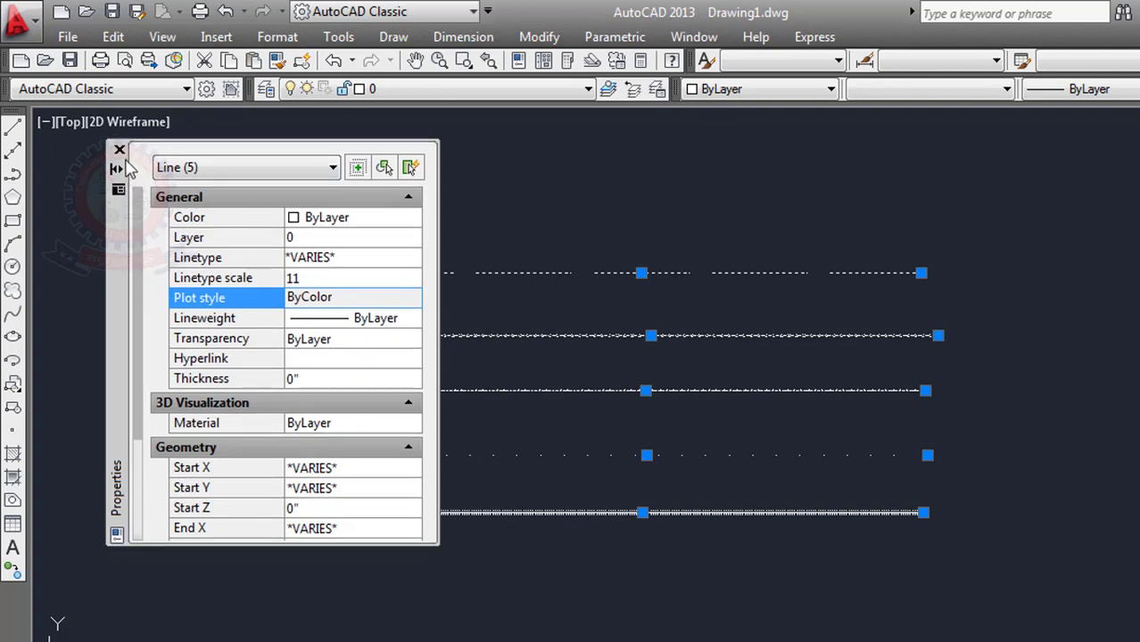
click(120, 149)
click(229, 209)
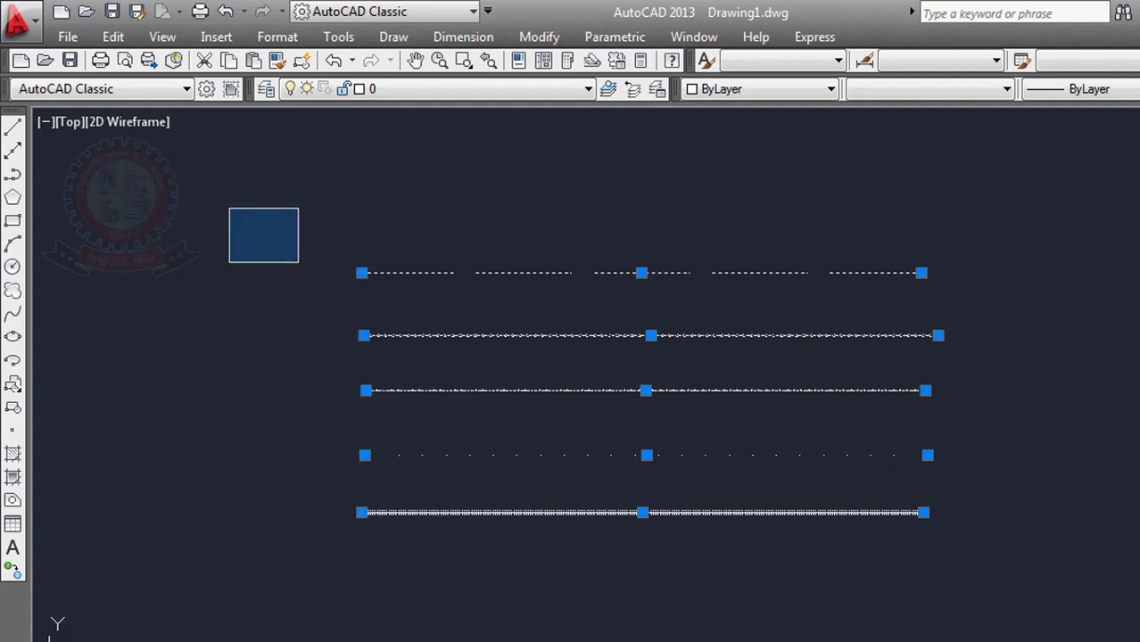
click(299, 262)
key(Escape)
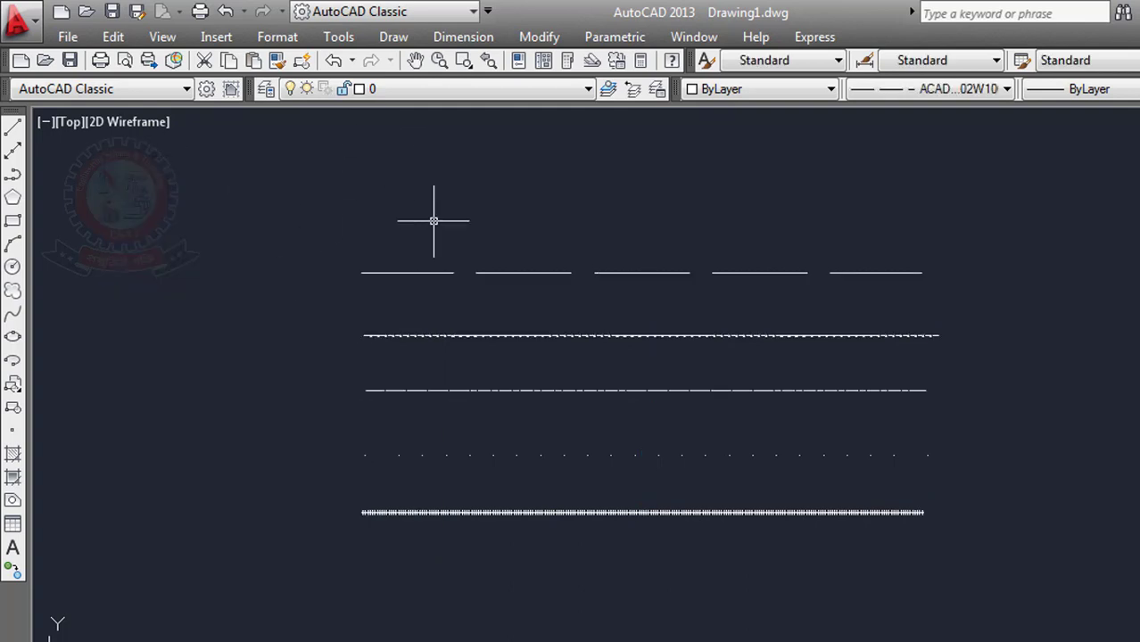
scroll(440, 218, up, 2)
scroll(446, 374, up, 2)
scroll(441, 356, down, 5)
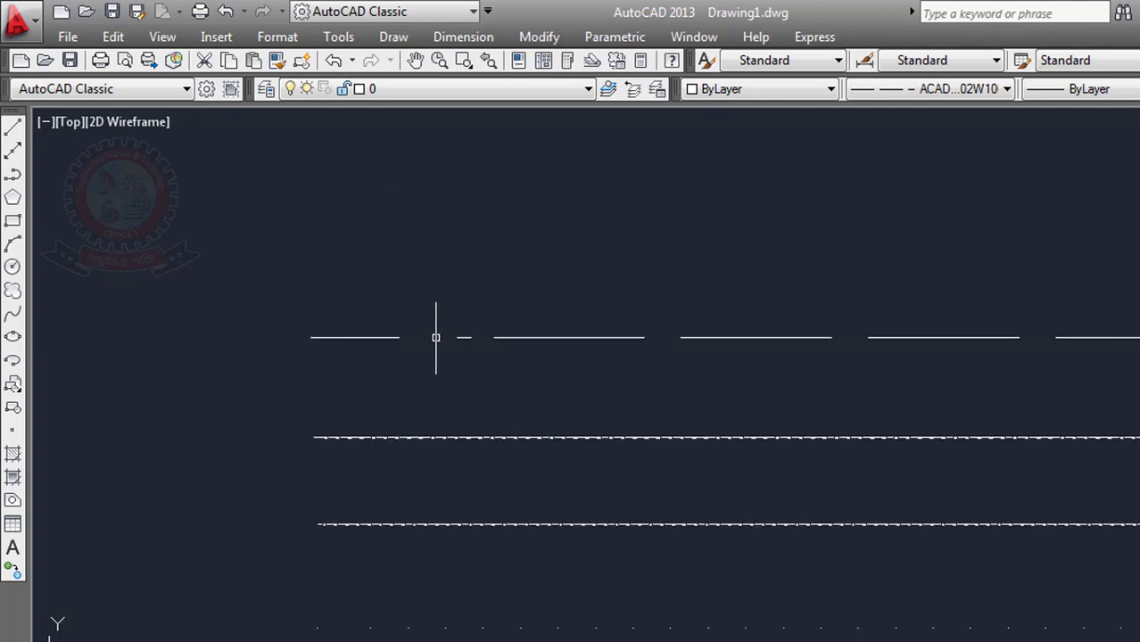
scroll(615, 346, down, 2)
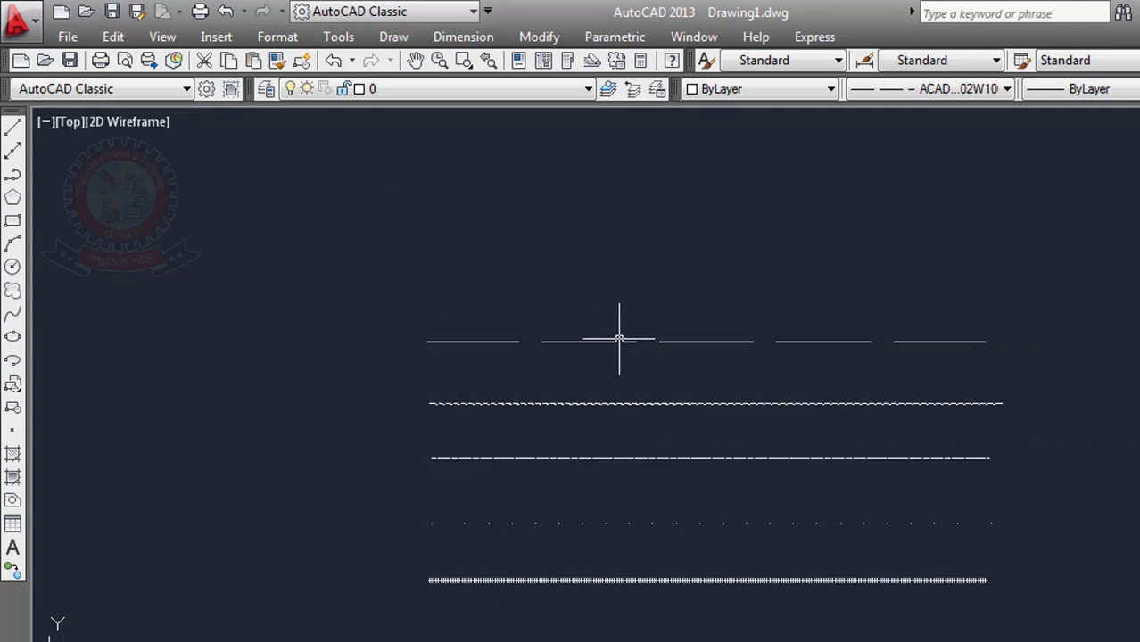
scroll(567, 406, up, 2)
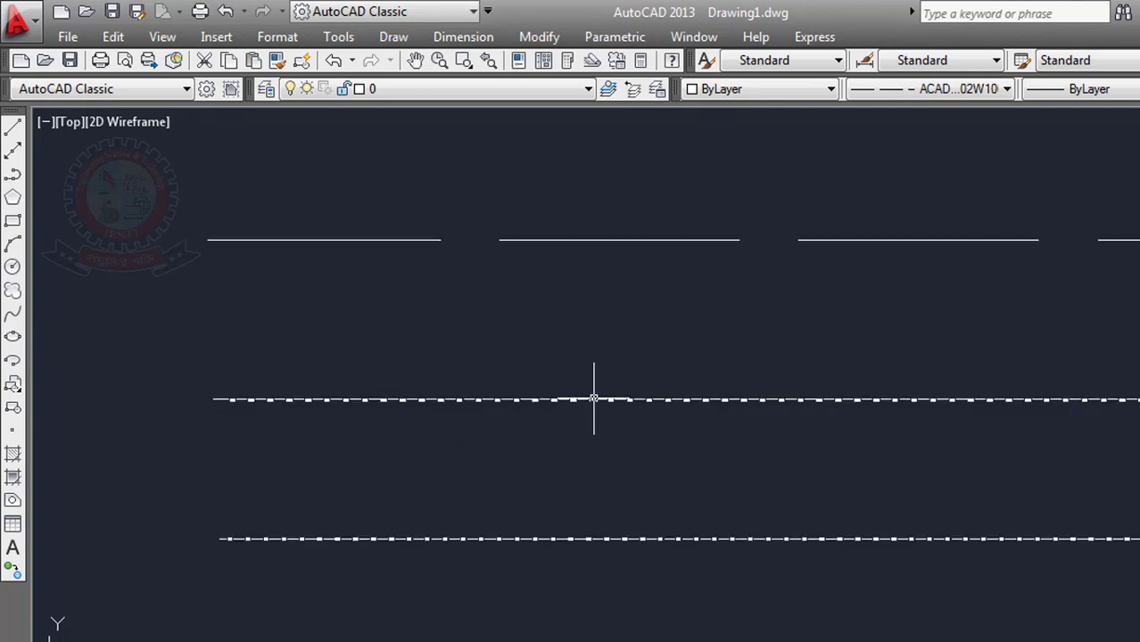
scroll(593, 396, up, 2)
scroll(593, 397, down, 2)
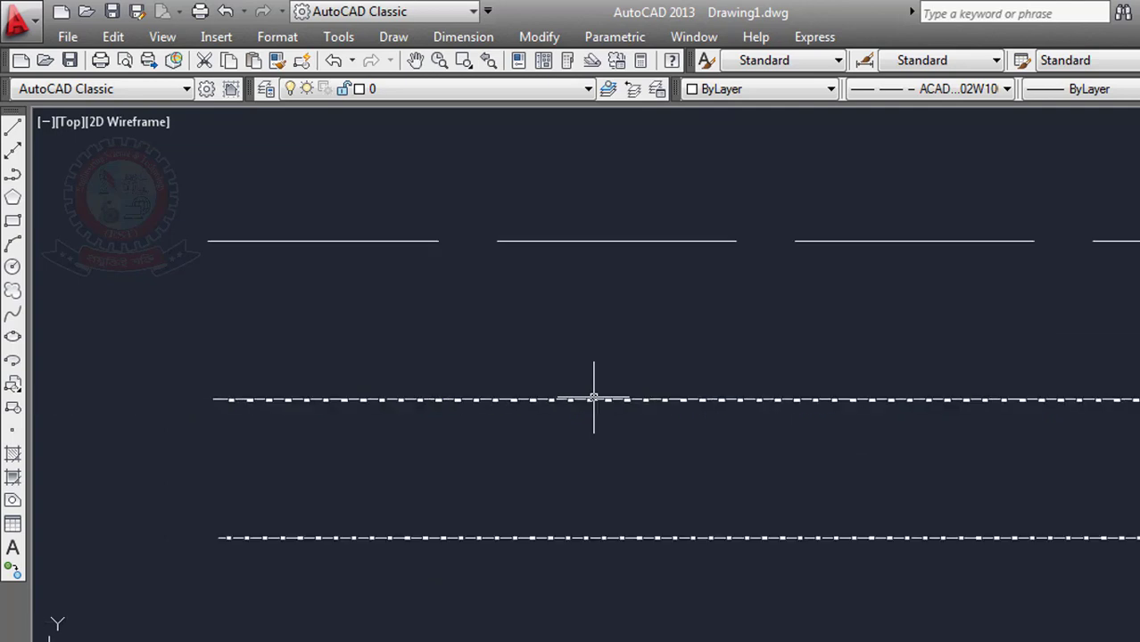
click(593, 399)
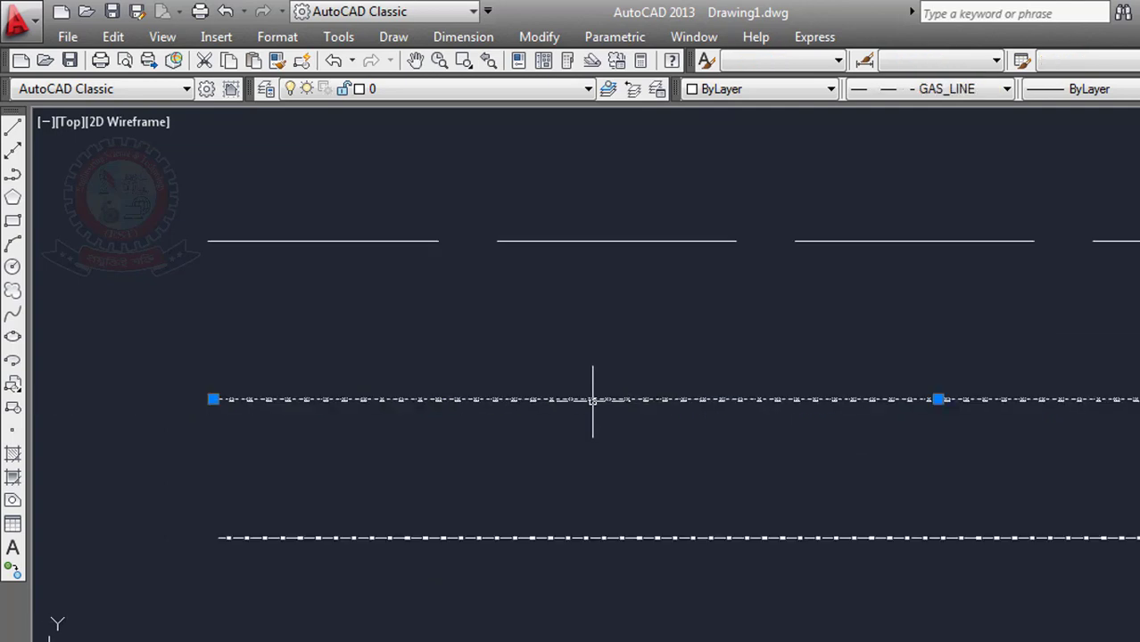
Step: Give the GAS_LINE line its own linetype scale of 78, trying 20 and 50 first
click(518, 60)
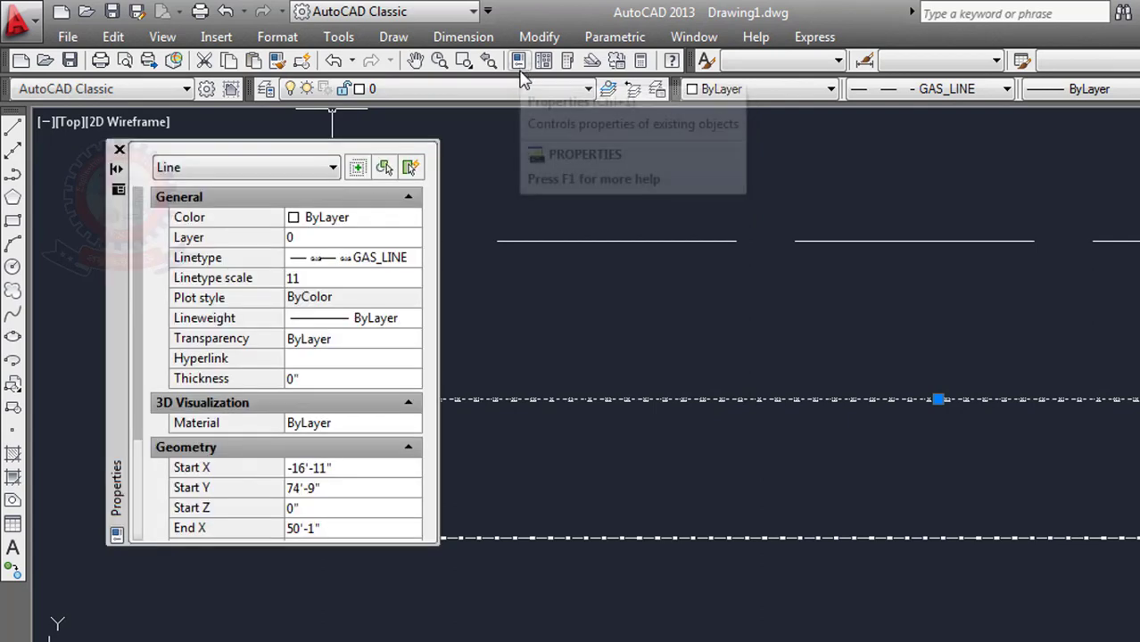
click(313, 280)
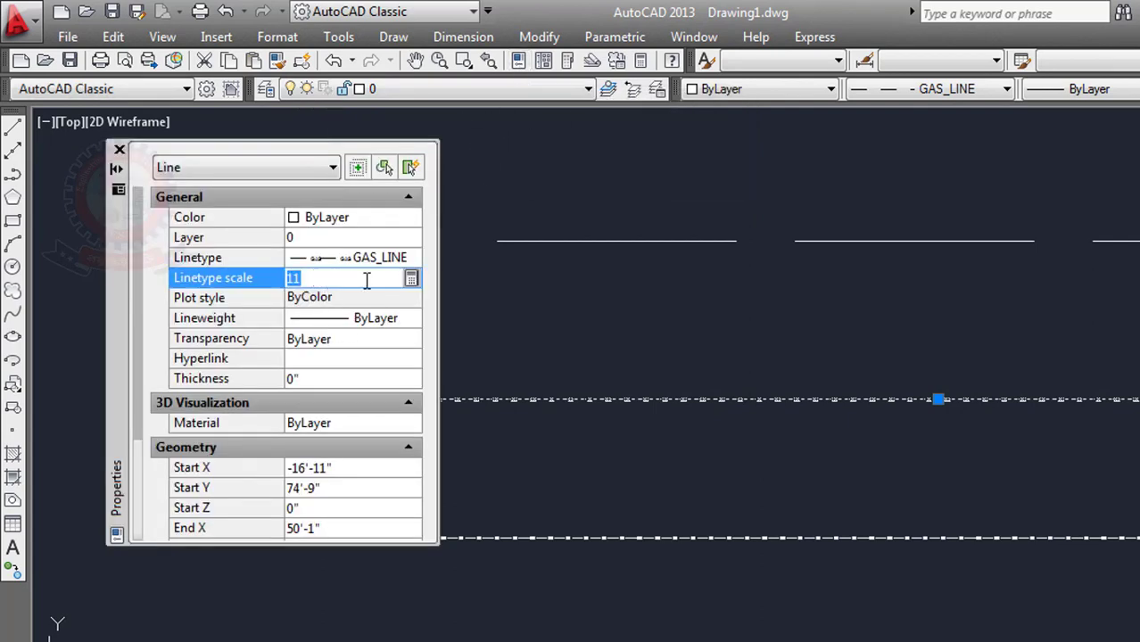
text(20)
key(Return)
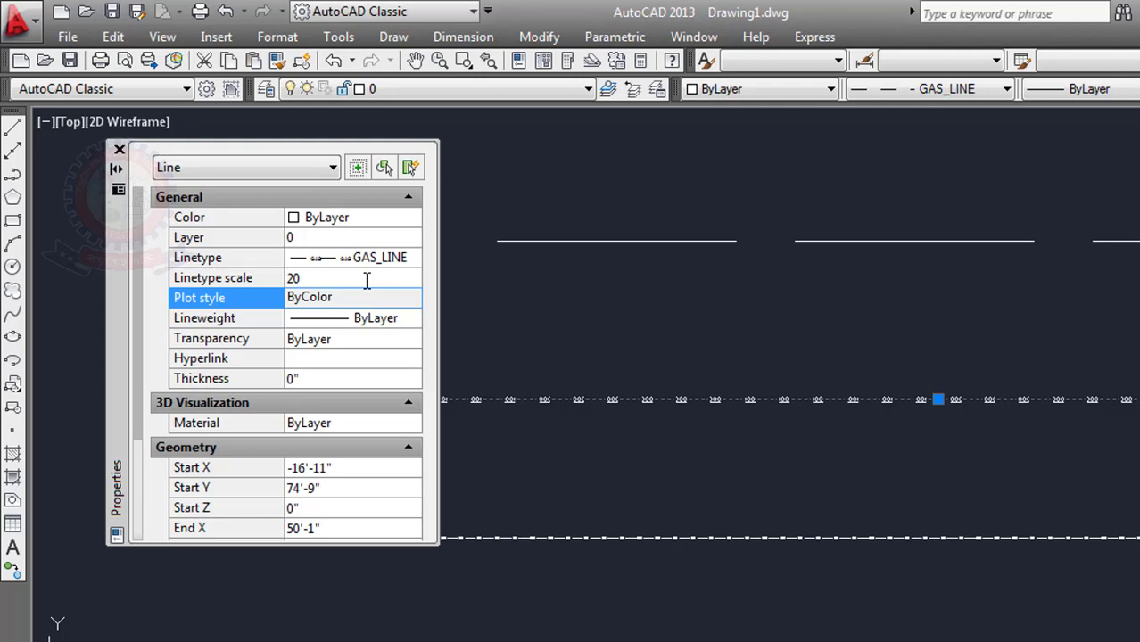
click(342, 280)
text(50)
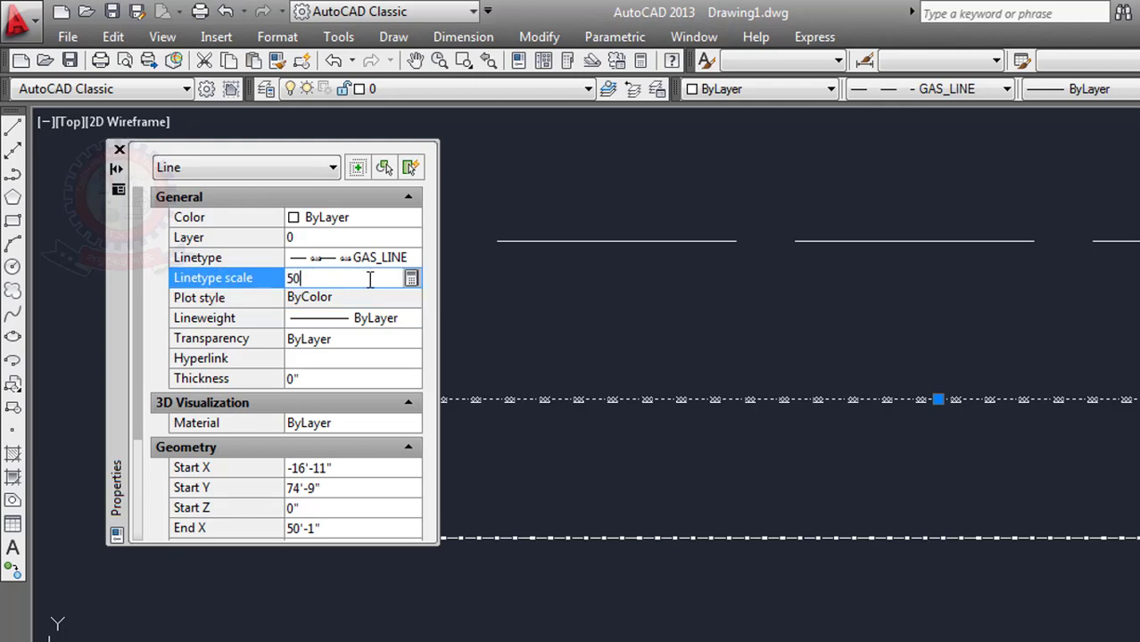
key(Return)
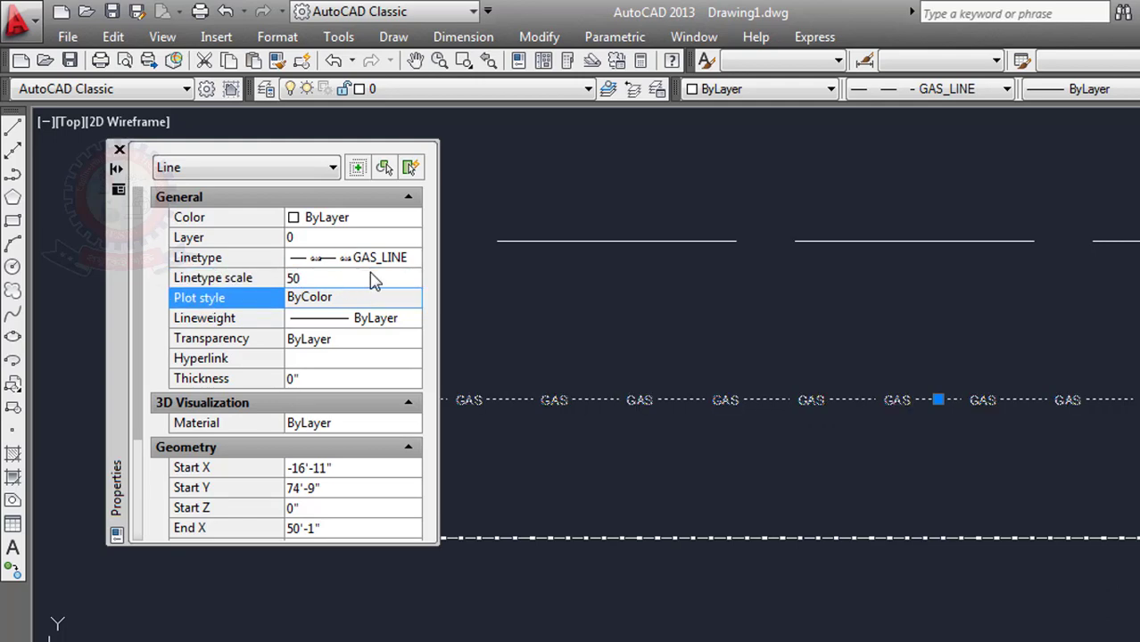
click(329, 279)
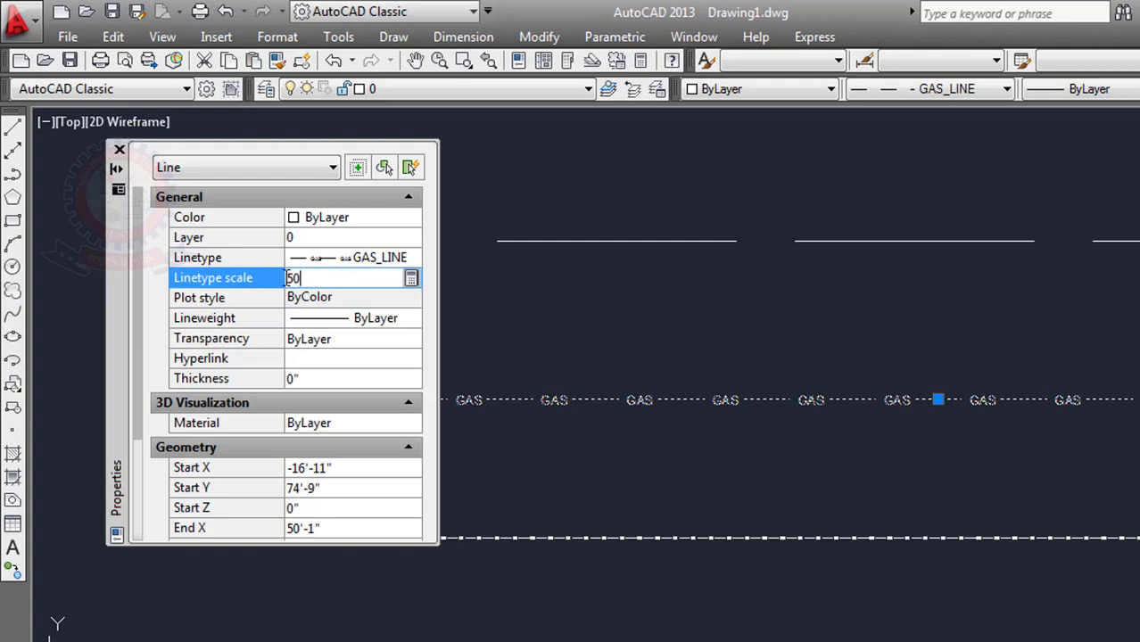
text(7)
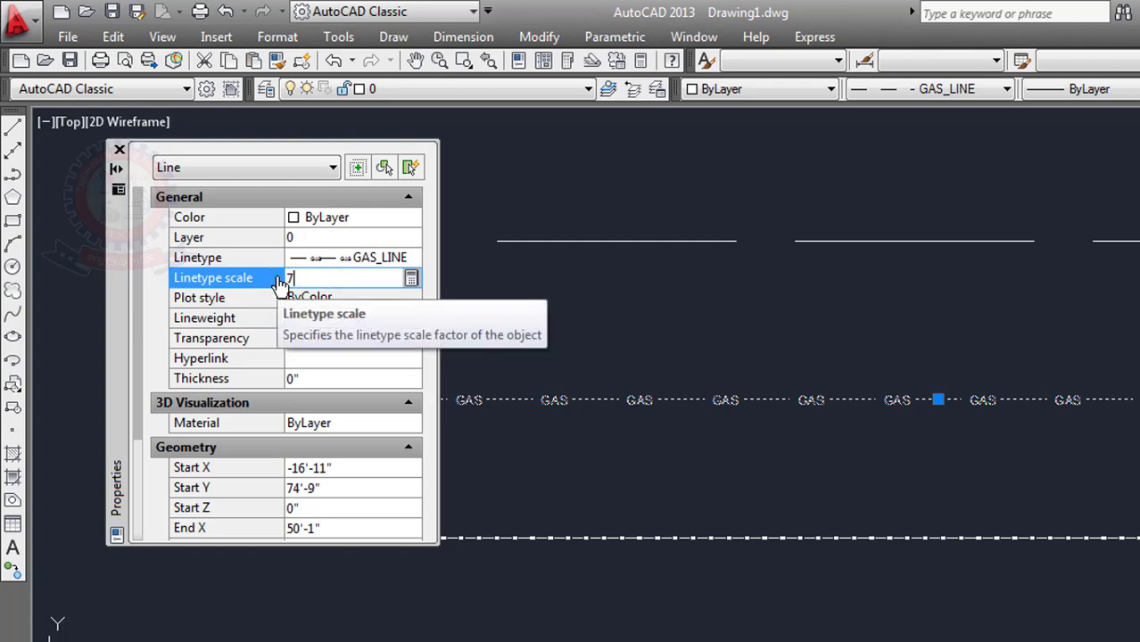
text(8)
key(Return)
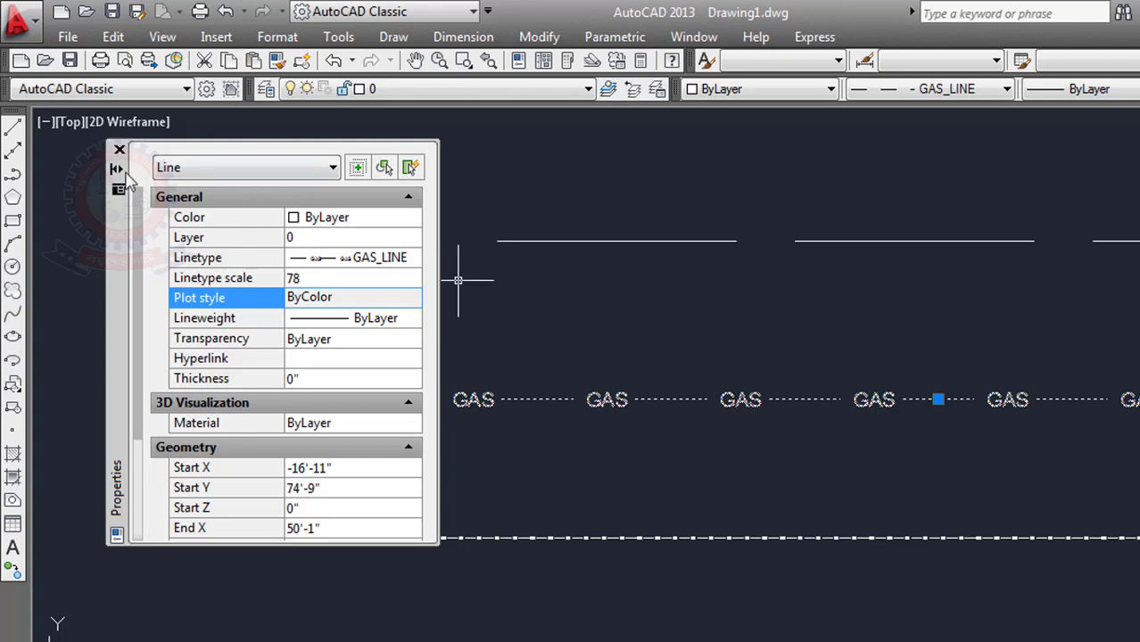
click(119, 150)
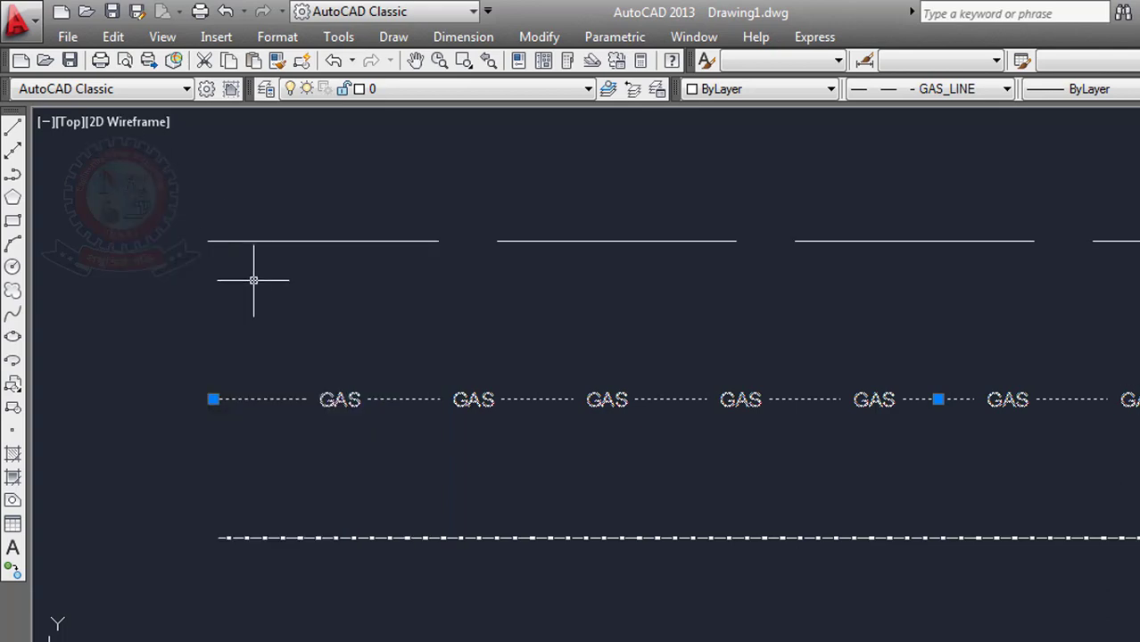
Step: Clear the selection, then select the HW line together with the bottom track line
scroll(251, 284, down, 2)
key(Escape)
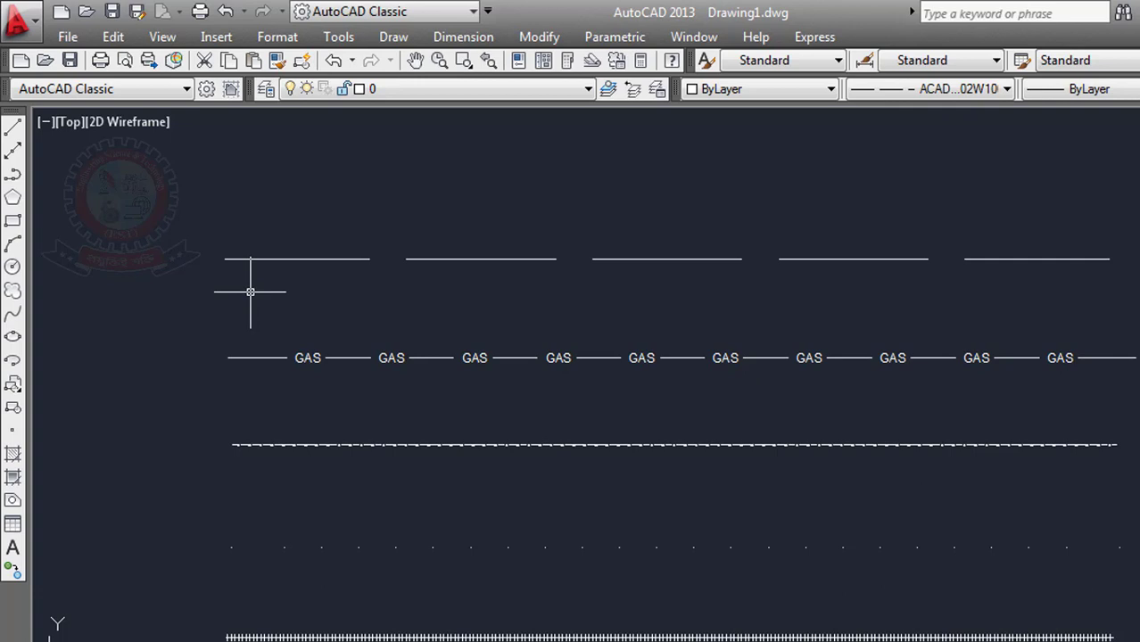
click(401, 443)
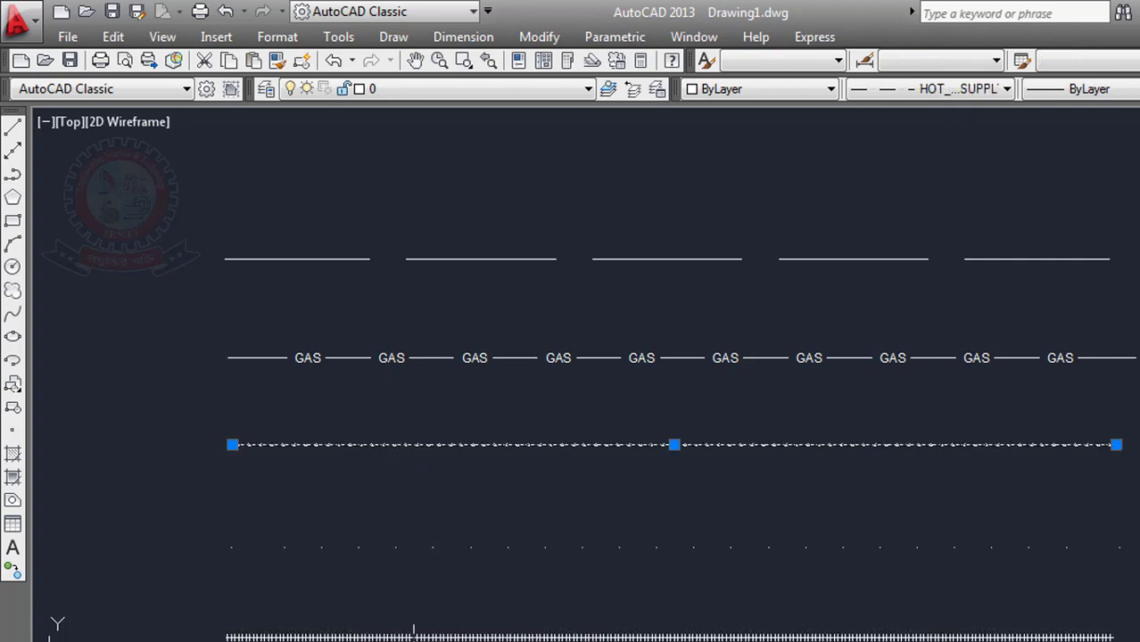
click(423, 636)
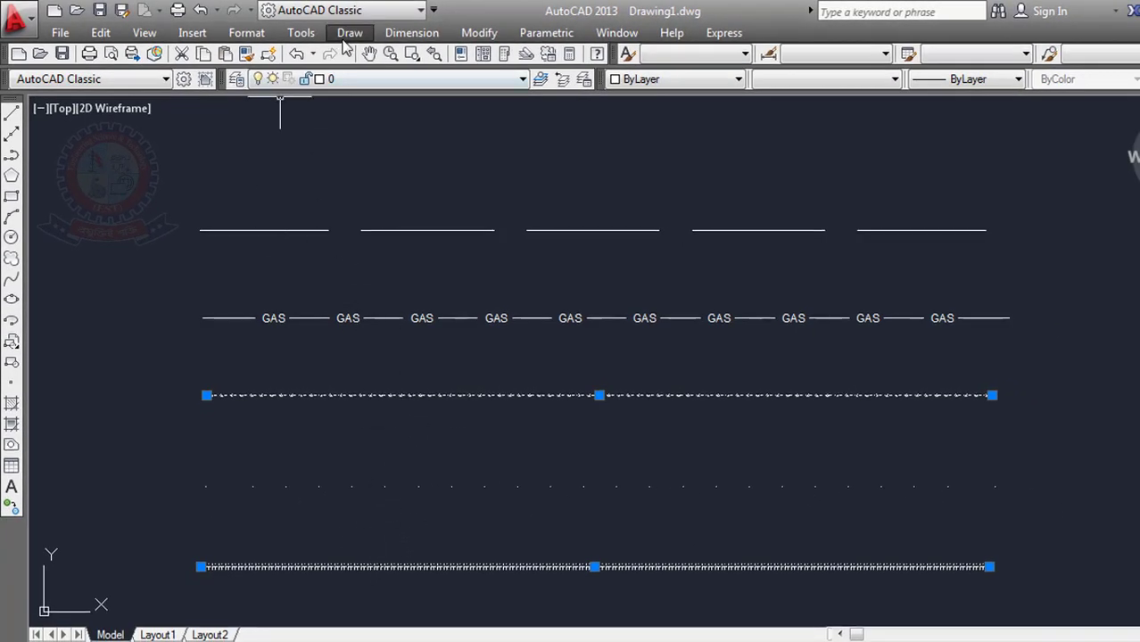
Step: Give the HOT_WATER_SUPPLY and TRACKS lines a linetype scale of 78, then clear the selection
click(462, 57)
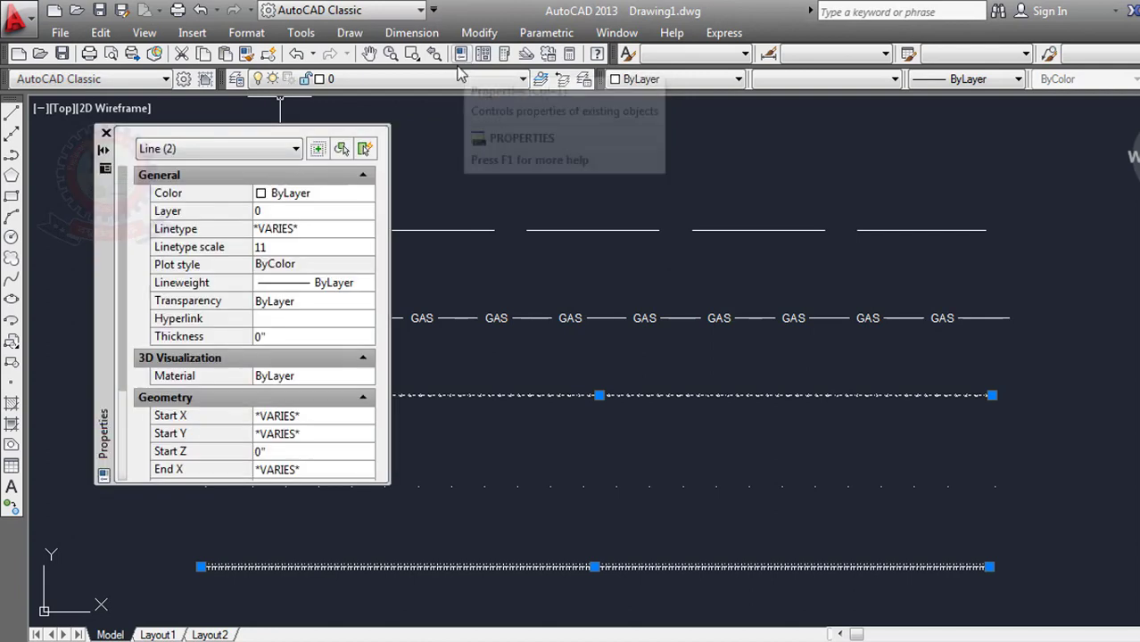
click(278, 247)
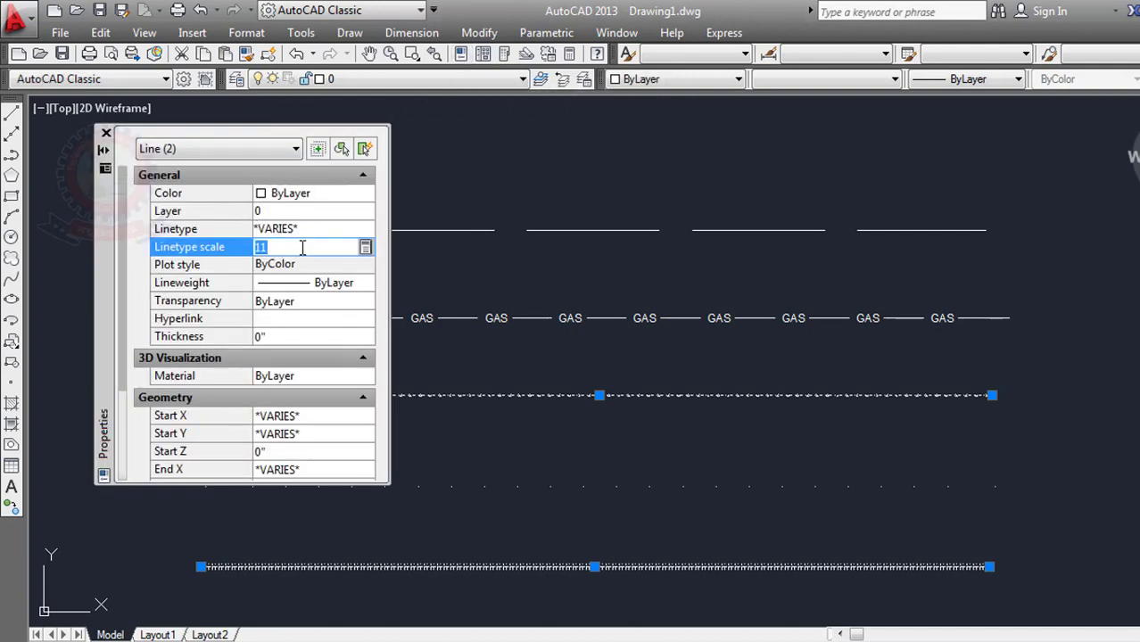
text(78)
key(Return)
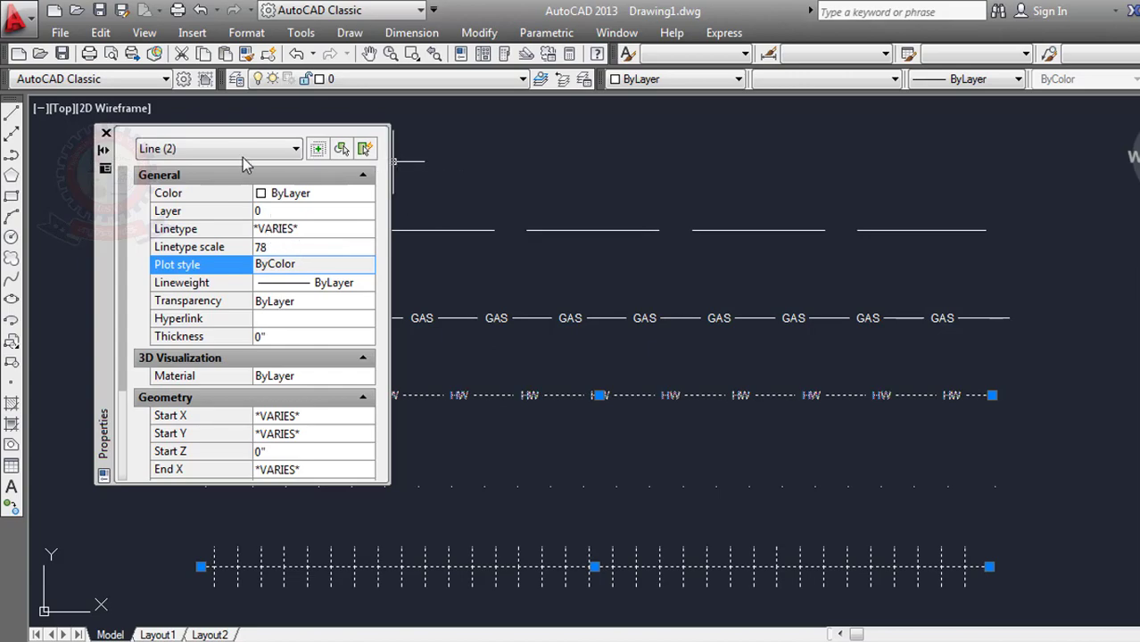
click(106, 134)
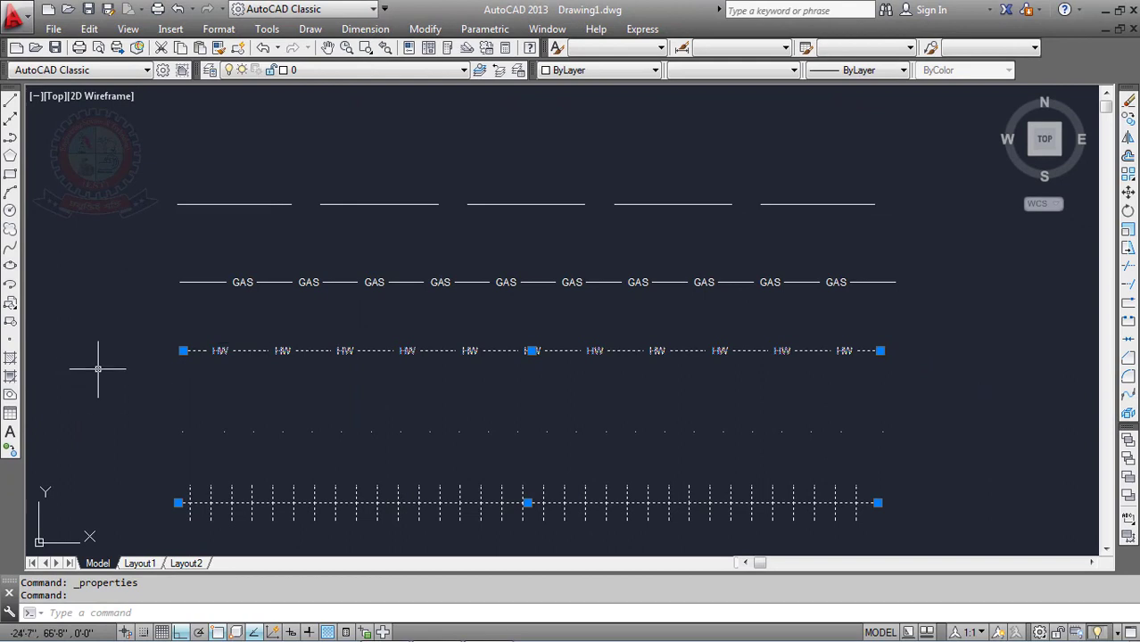
key(Escape)
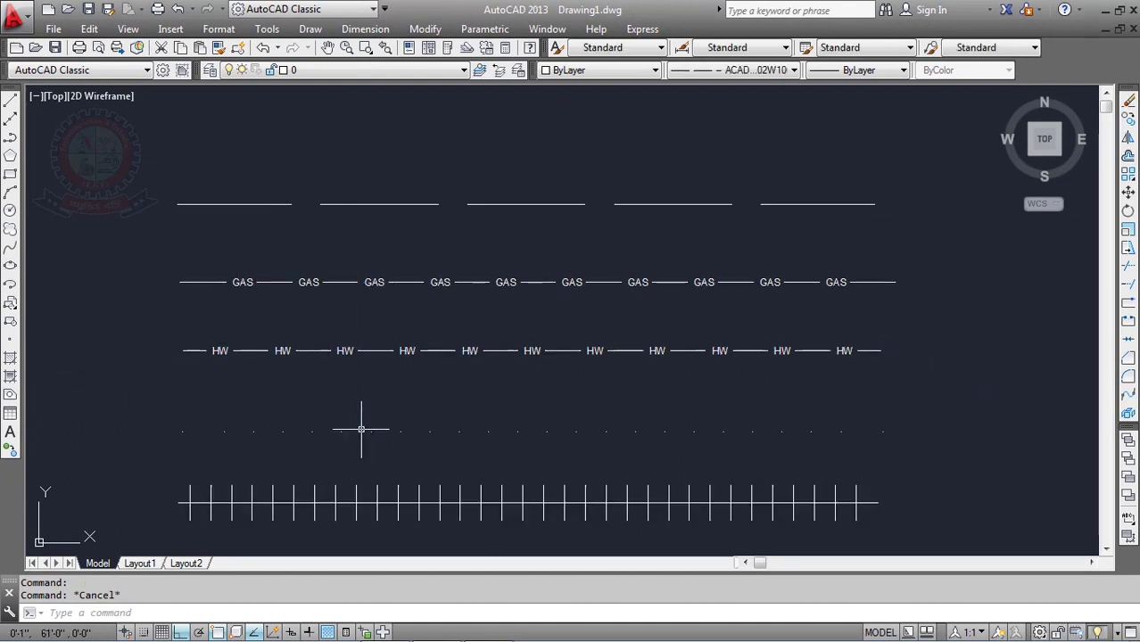
scroll(364, 425, up, 2)
scroll(365, 437, down, 2)
middle_drag(369, 458, 393, 399)
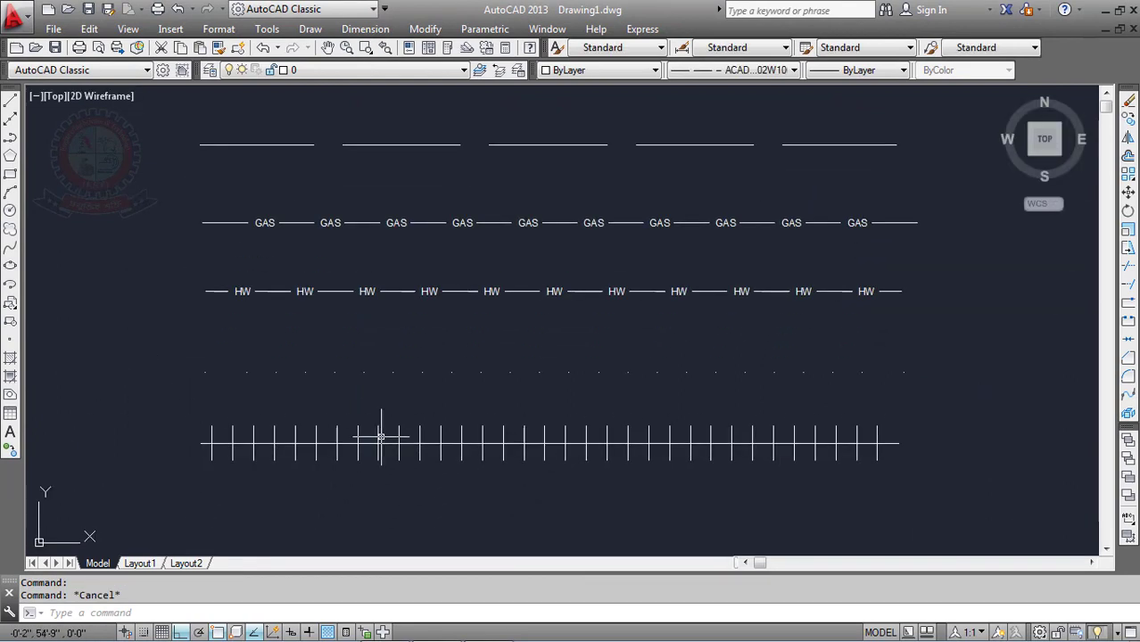
scroll(375, 439, up, 3)
scroll(374, 450, down, 1)
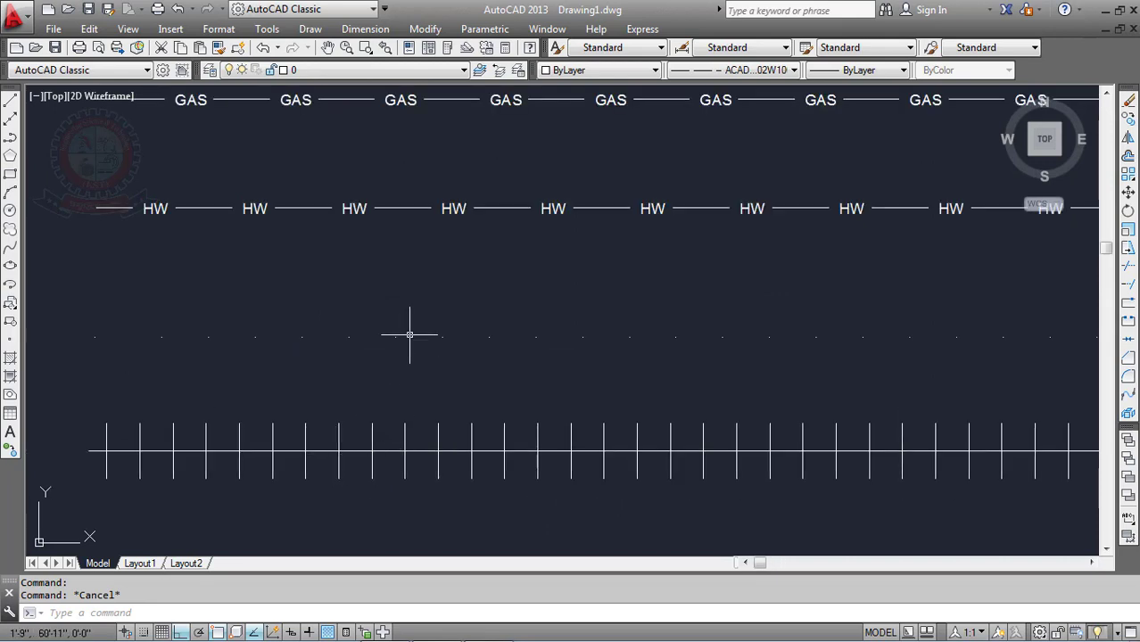
middle_drag(406, 333, 407, 410)
middle_drag(387, 282, 386, 359)
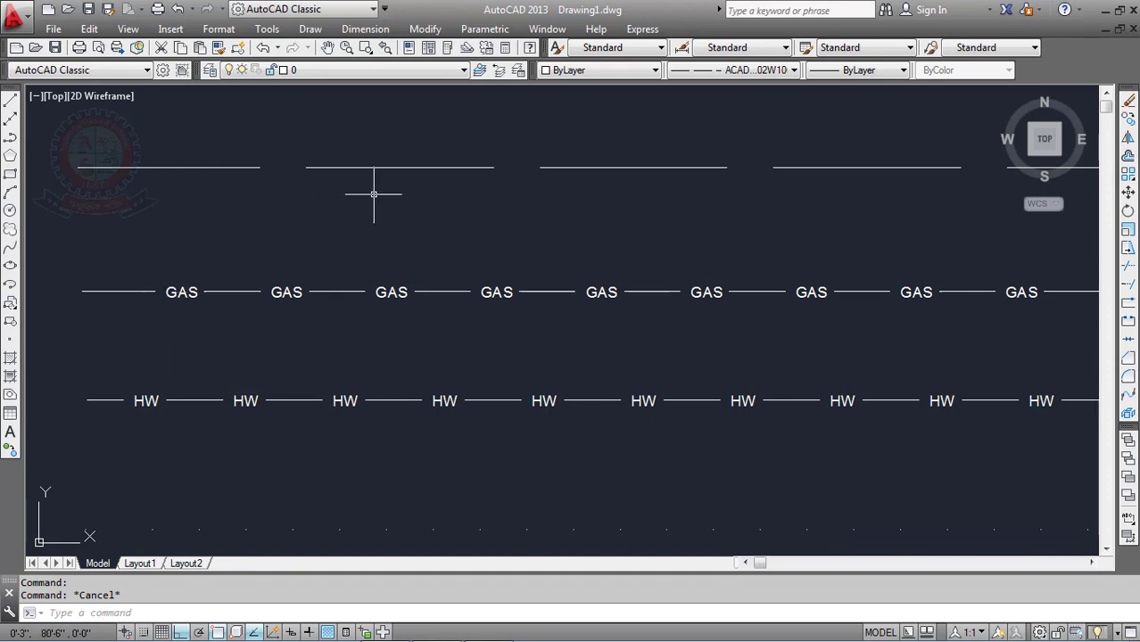
scroll(375, 190, down, 2)
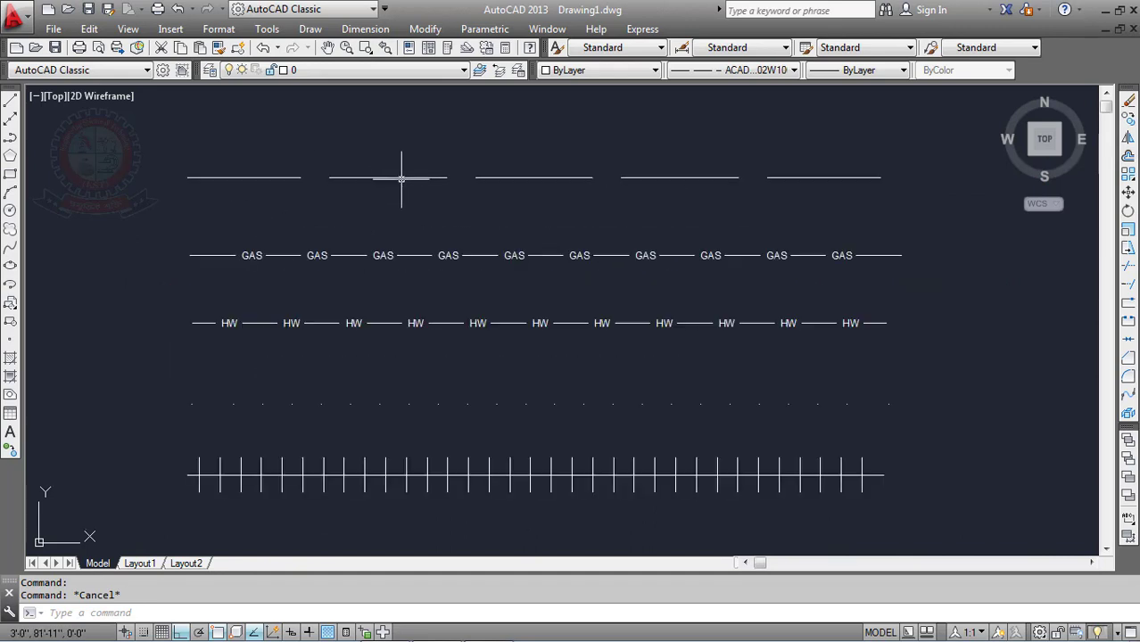
Step: Colour the top dashed line red, the GAS line yellow and the HW line cyan
click(398, 177)
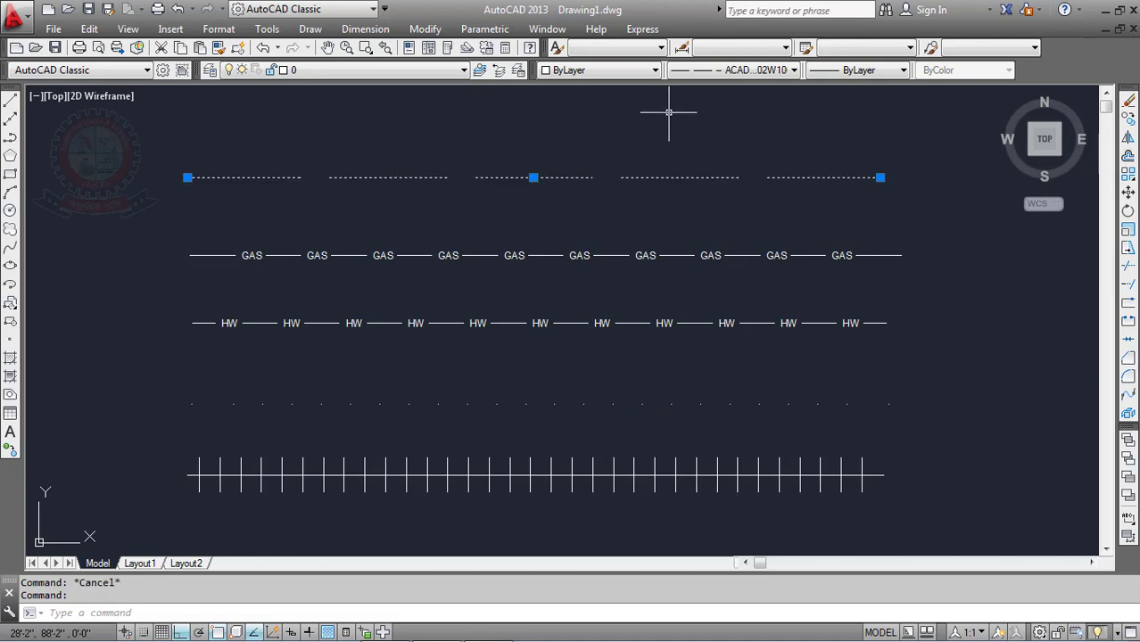
click(643, 71)
click(578, 116)
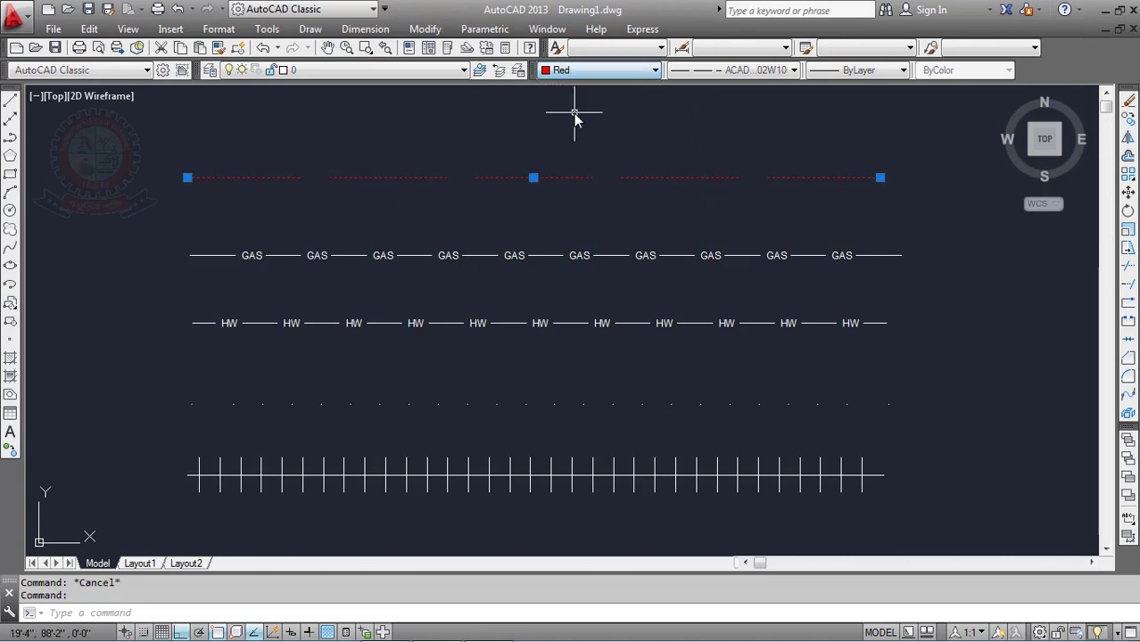
key(Escape)
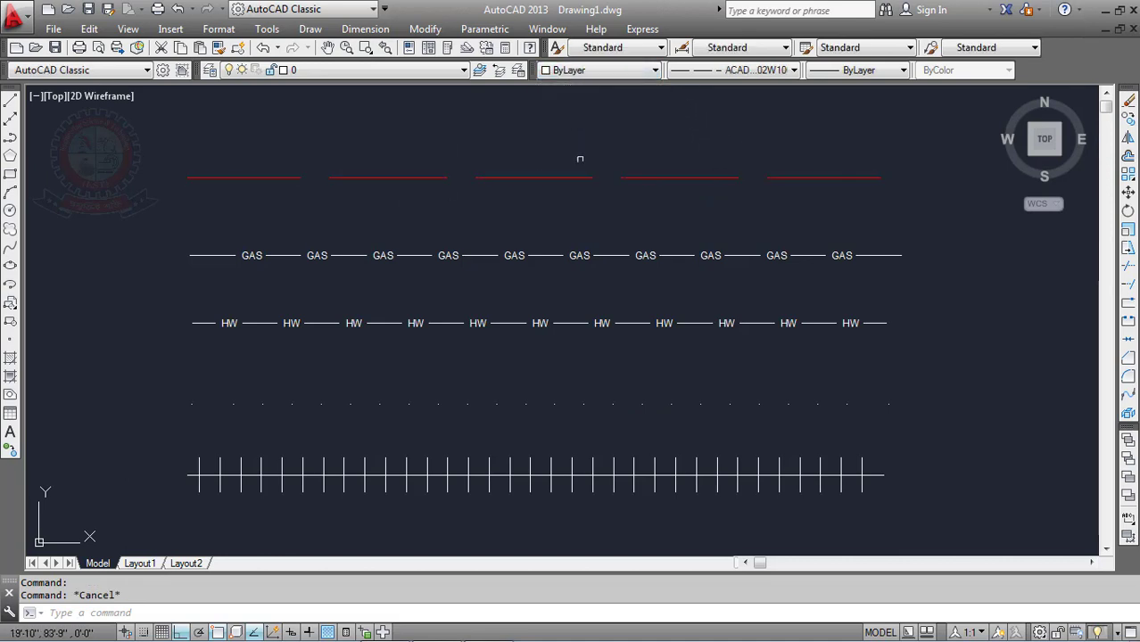
click(535, 255)
click(629, 71)
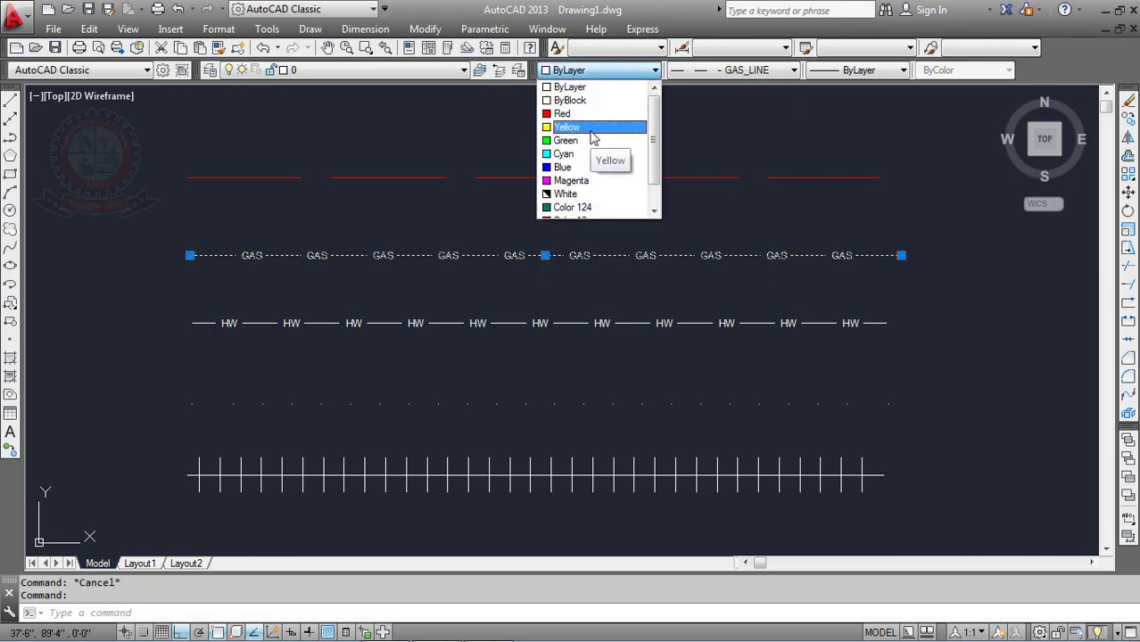
click(593, 127)
key(Escape)
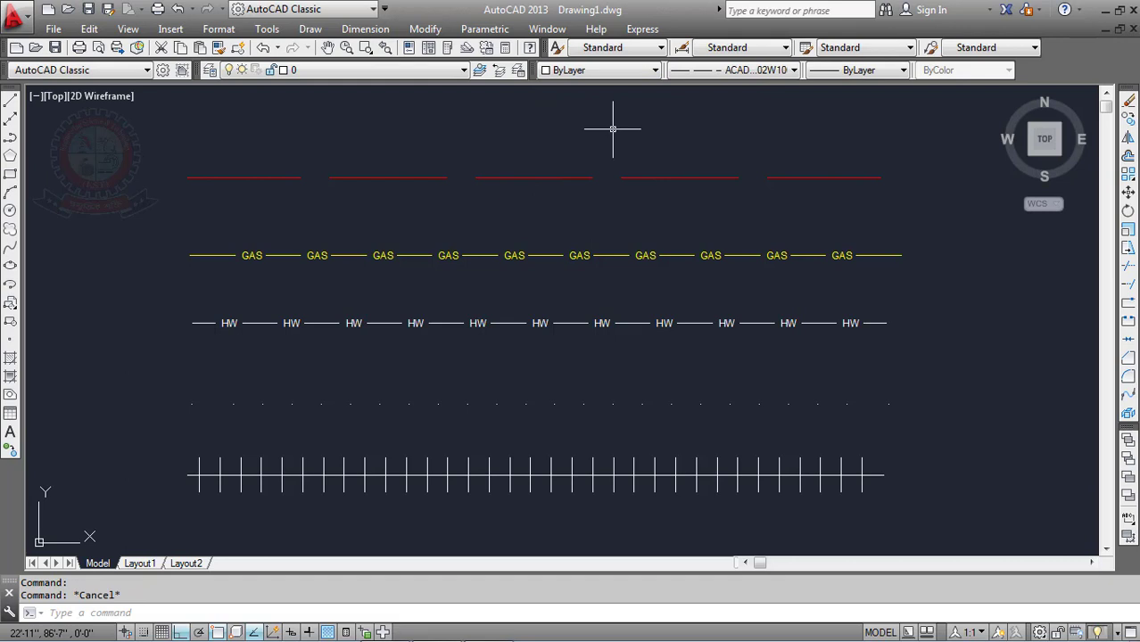
click(605, 323)
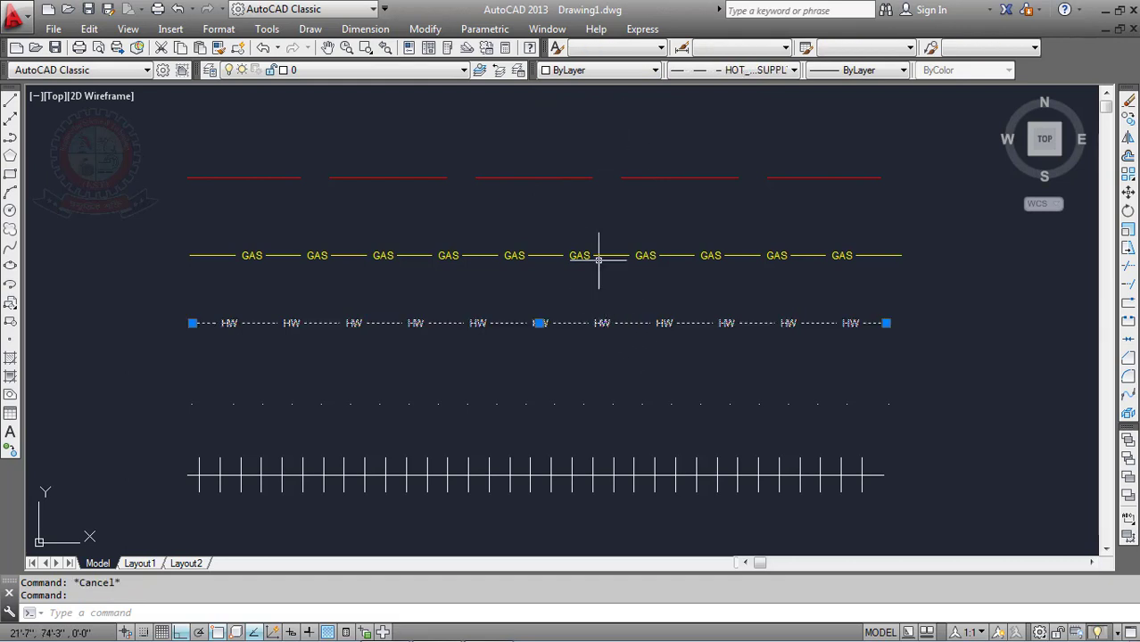
click(609, 72)
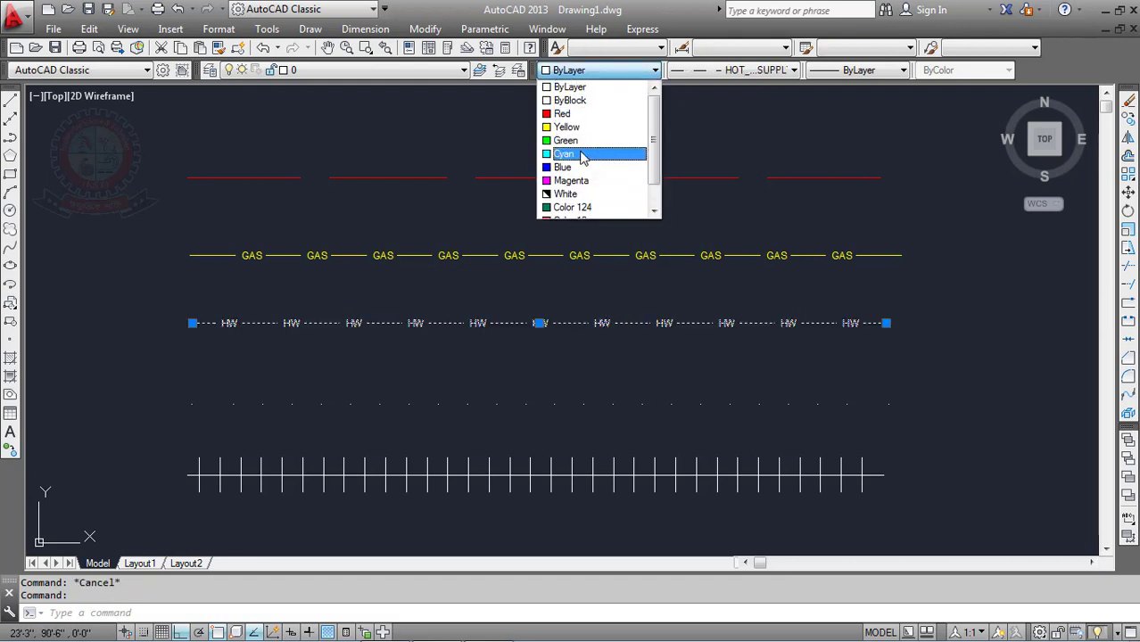
click(582, 155)
key(Escape)
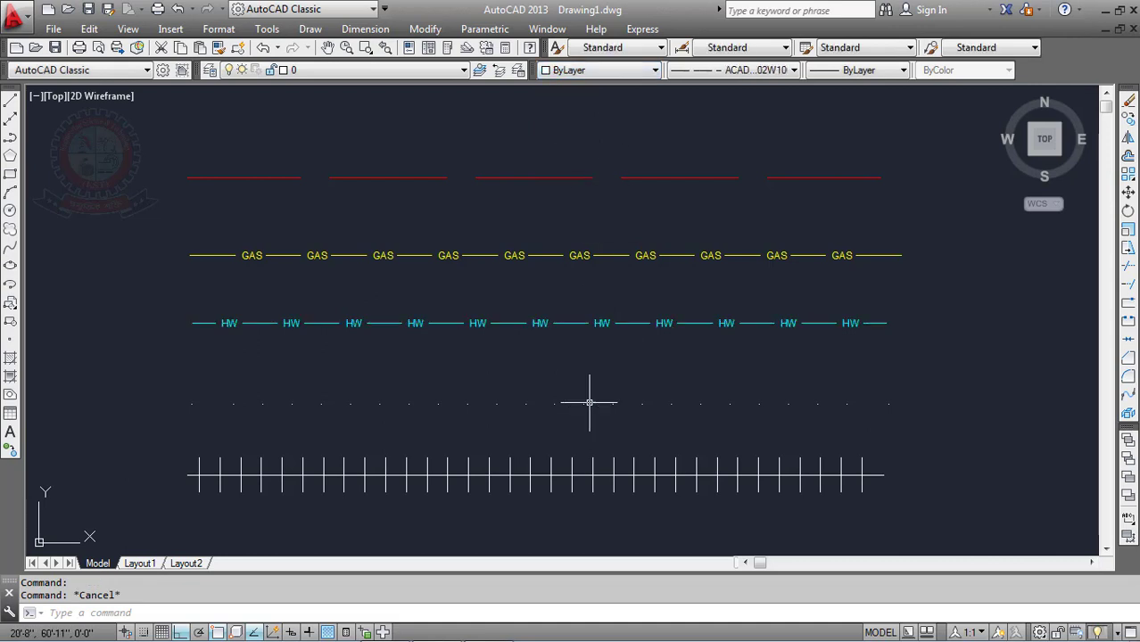
Step: Colour the dotted line red and the bottom track line magenta
click(585, 406)
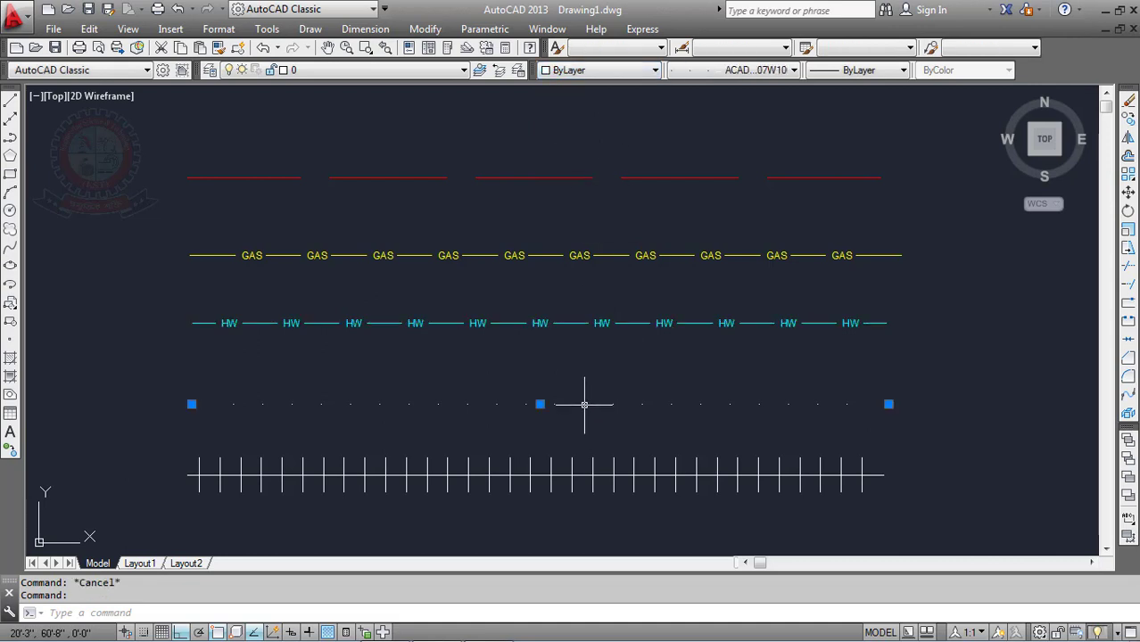
click(594, 72)
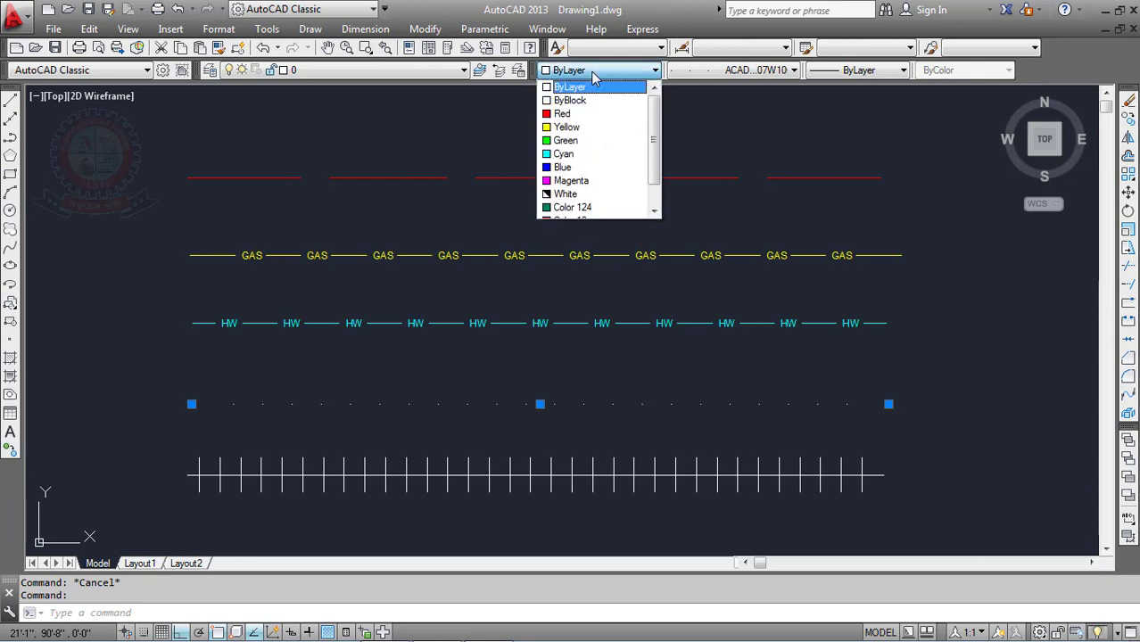
click(562, 114)
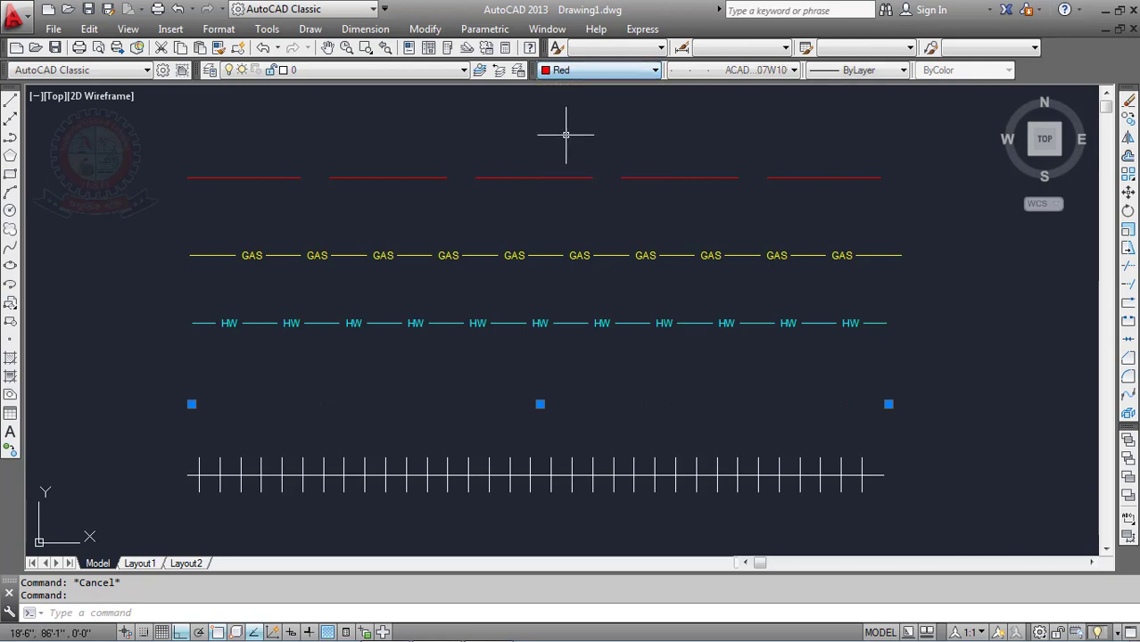
key(Escape)
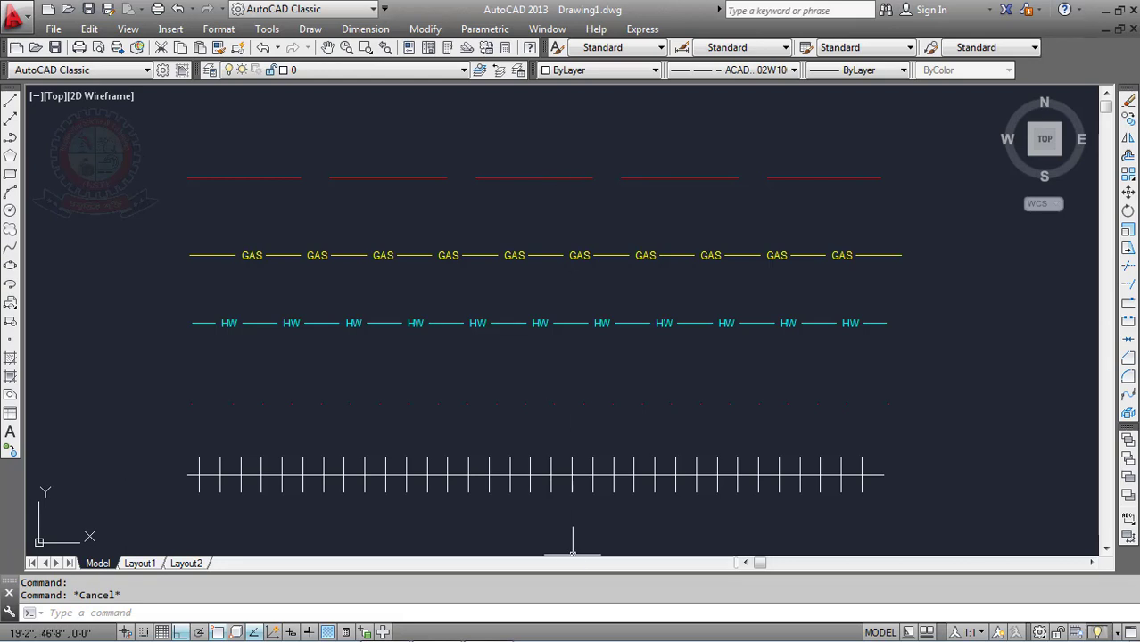
click(577, 488)
click(539, 468)
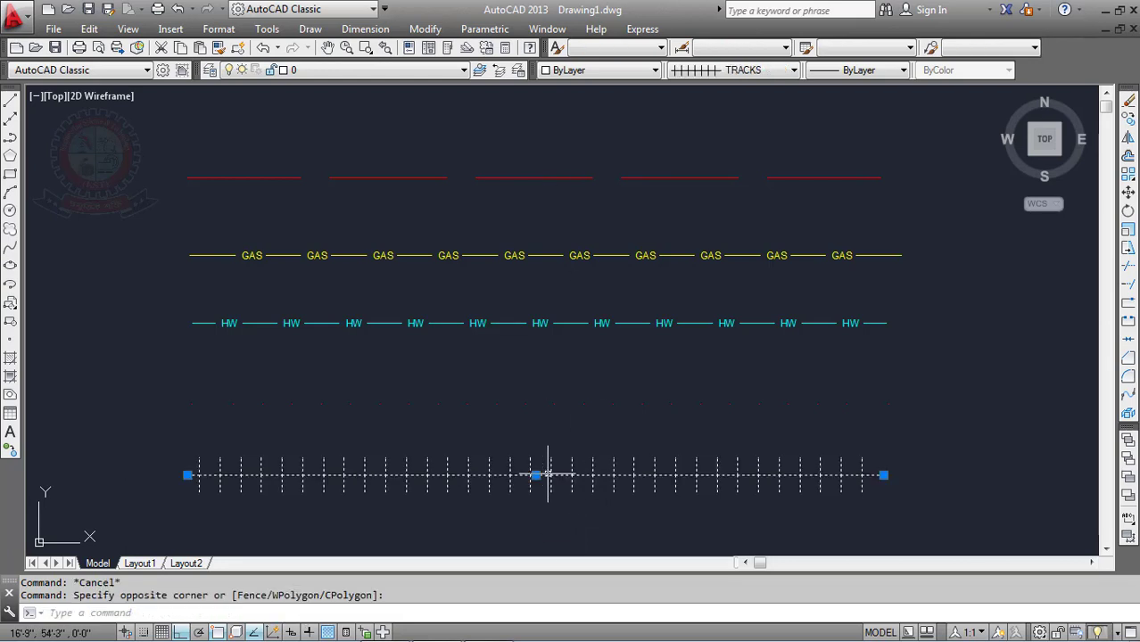
click(597, 70)
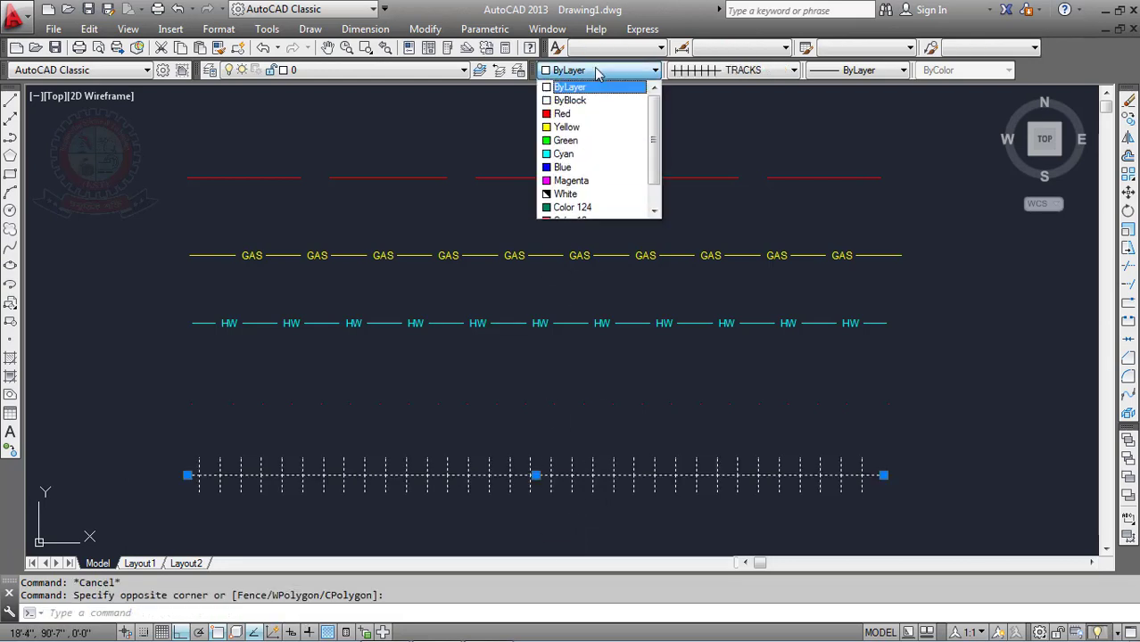
click(571, 181)
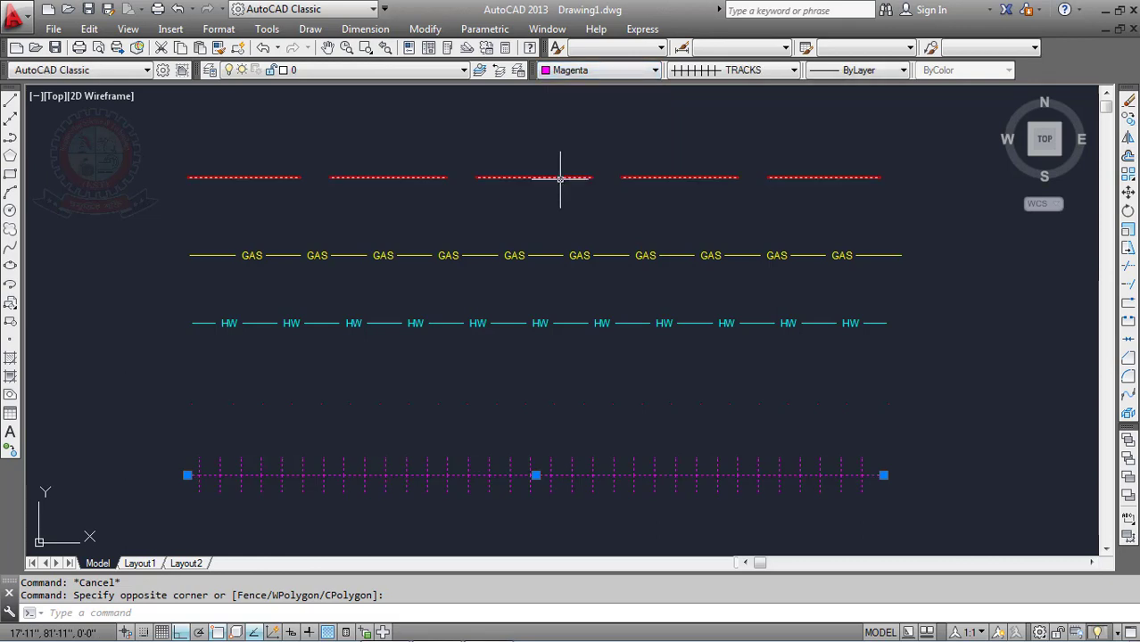
key(Escape)
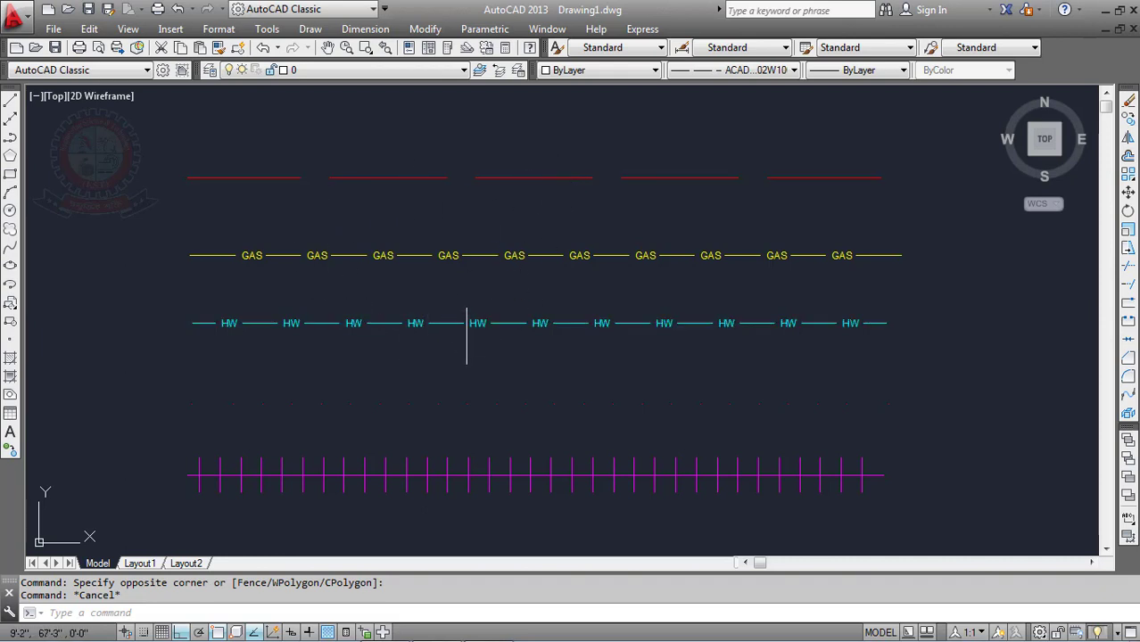
click(467, 404)
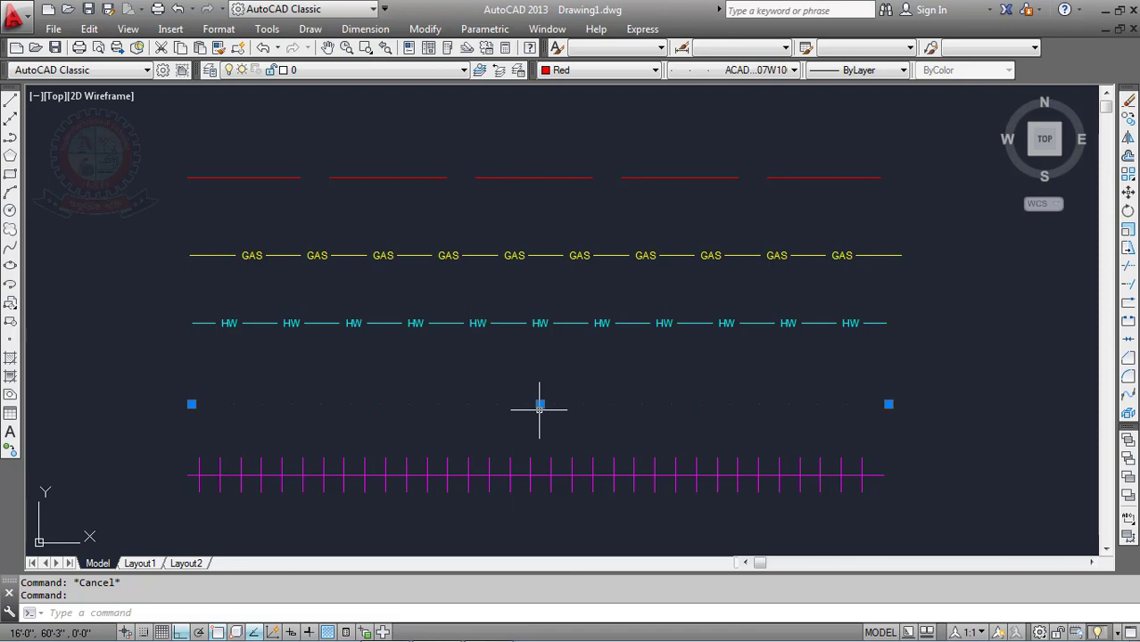
click(409, 47)
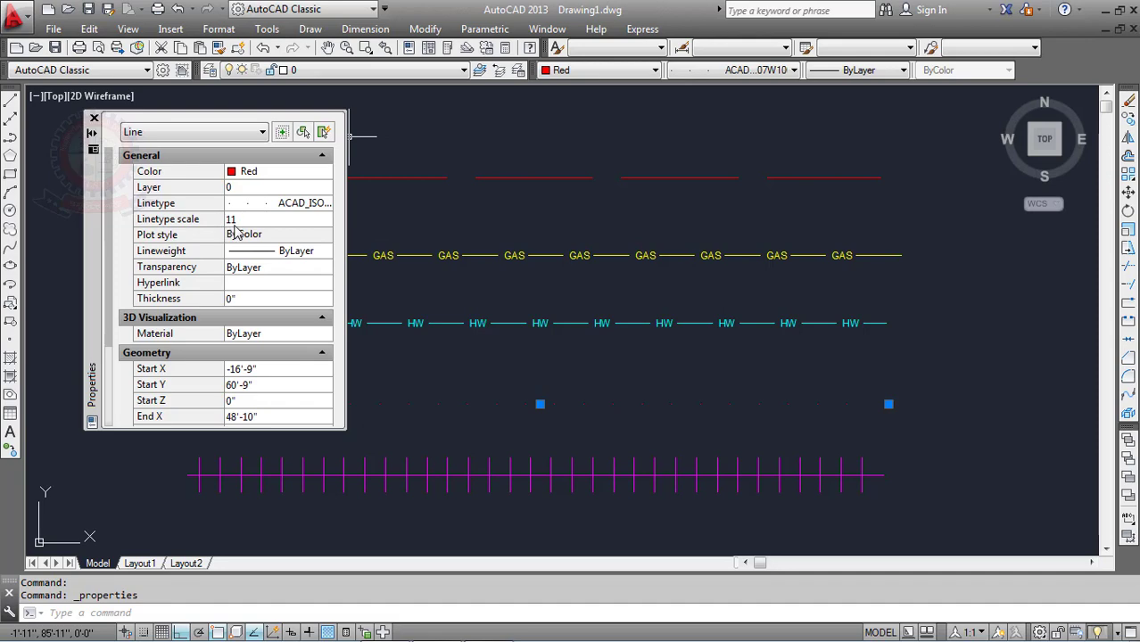
click(93, 118)
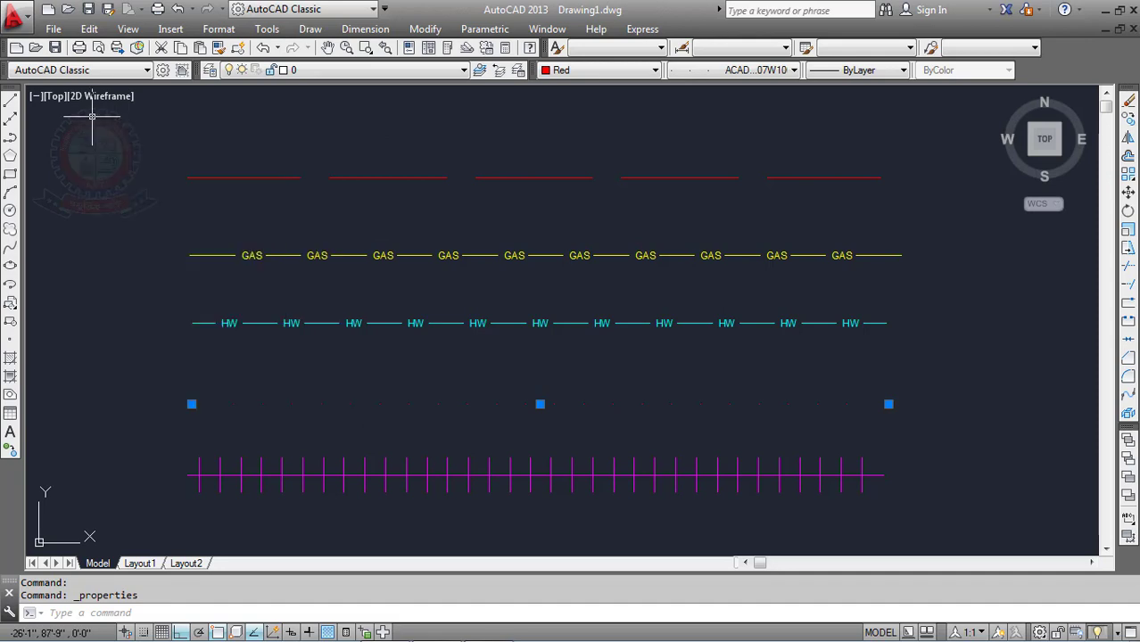
key(Escape)
key(Escape)
click(903, 437)
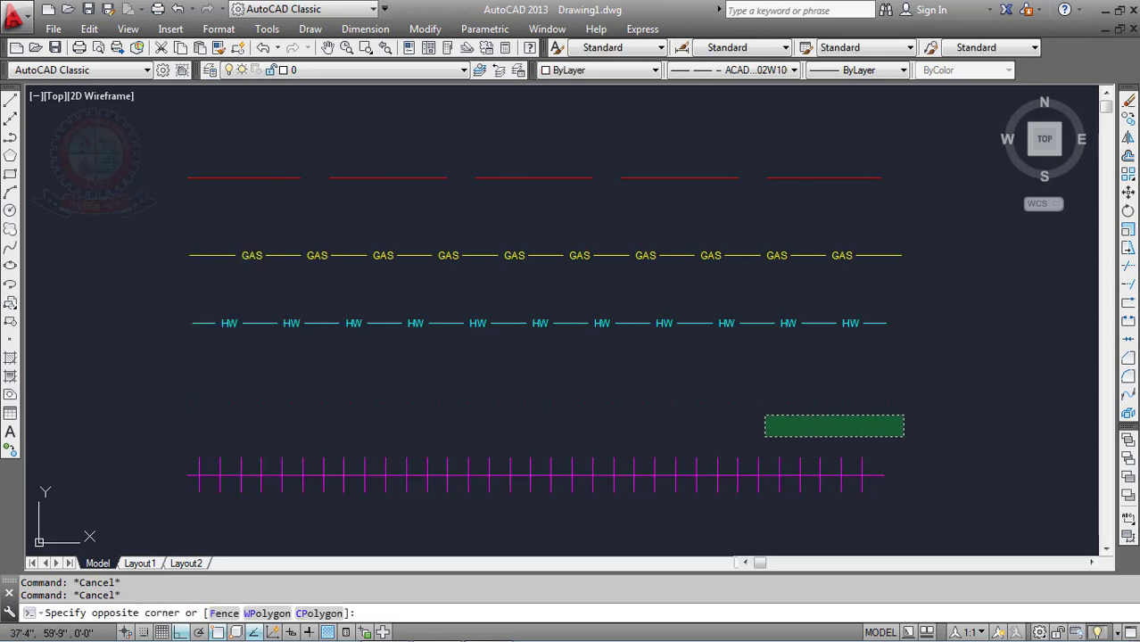
click(154, 353)
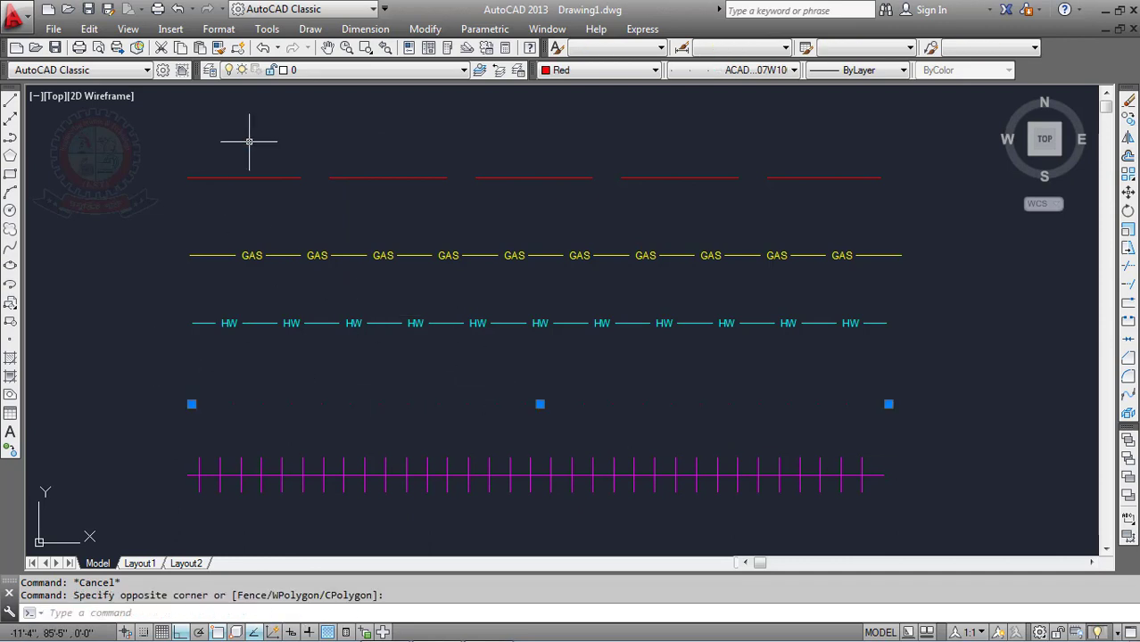
click(402, 178)
click(407, 256)
click(408, 257)
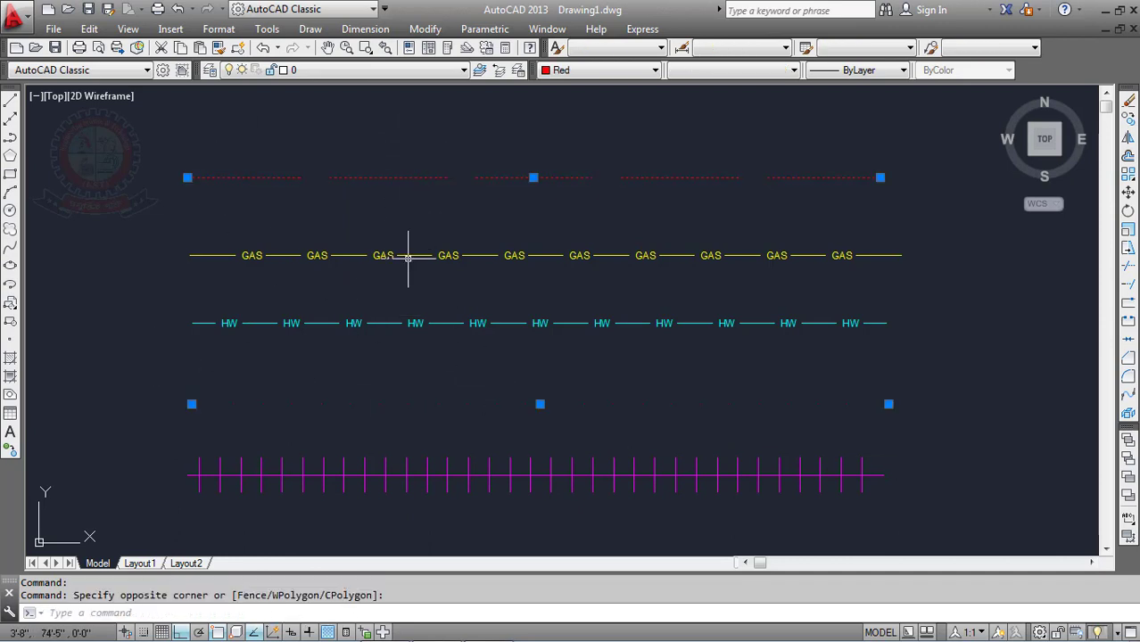
click(414, 255)
click(416, 254)
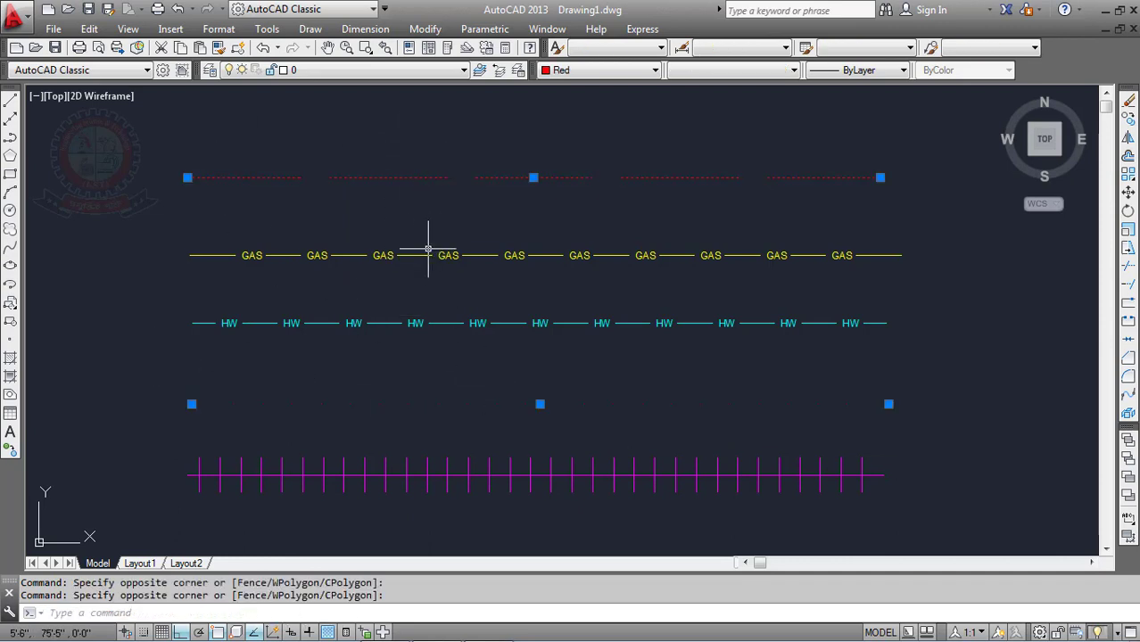
key(Escape)
key(Escape)
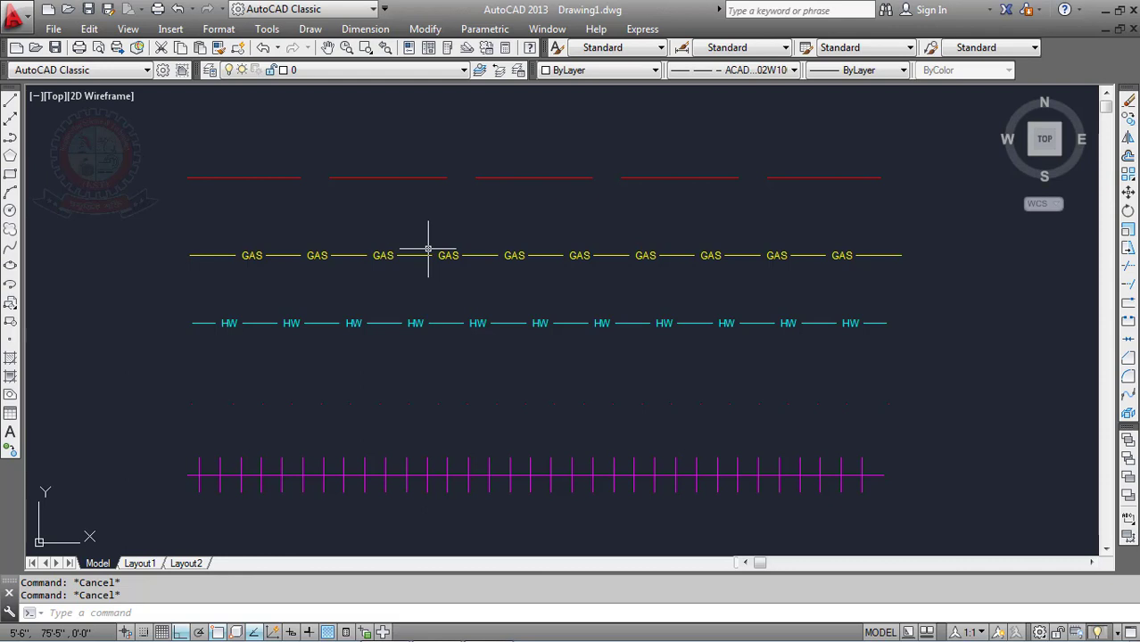
Step: Give the red top dashed line a 0.40 mm lineweight, after first trying 0.30 mm
click(533, 177)
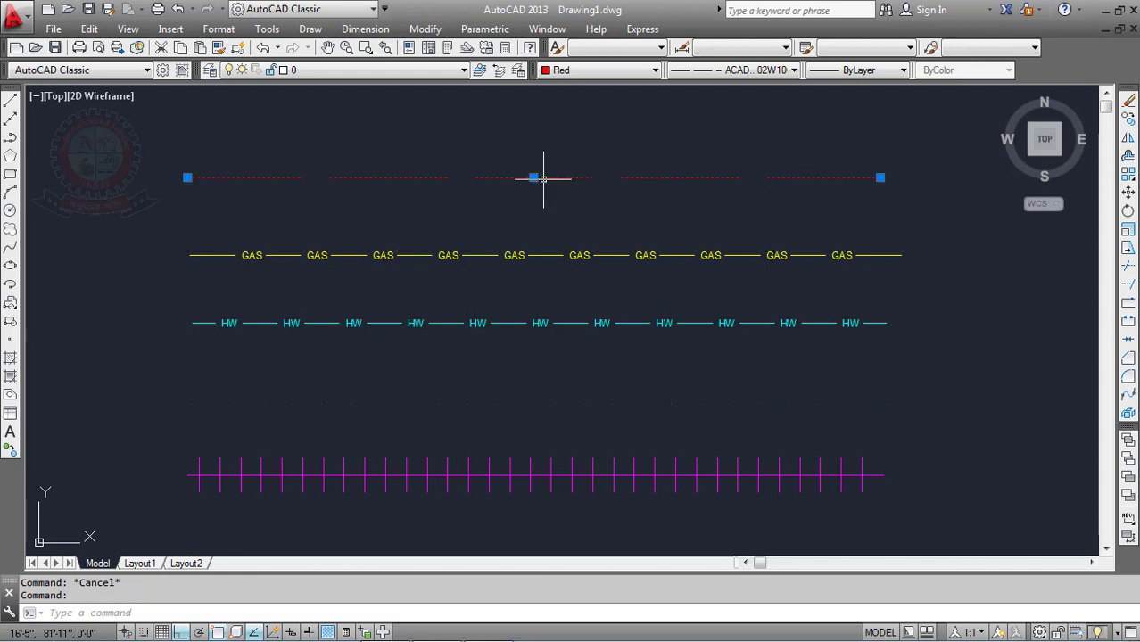
click(901, 70)
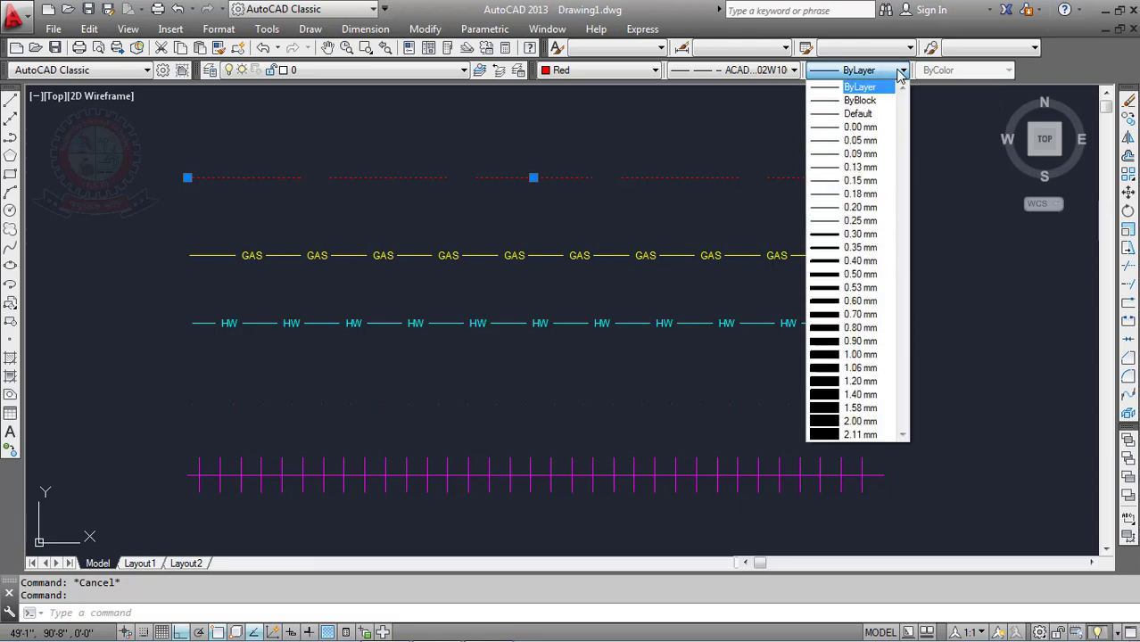
click(861, 233)
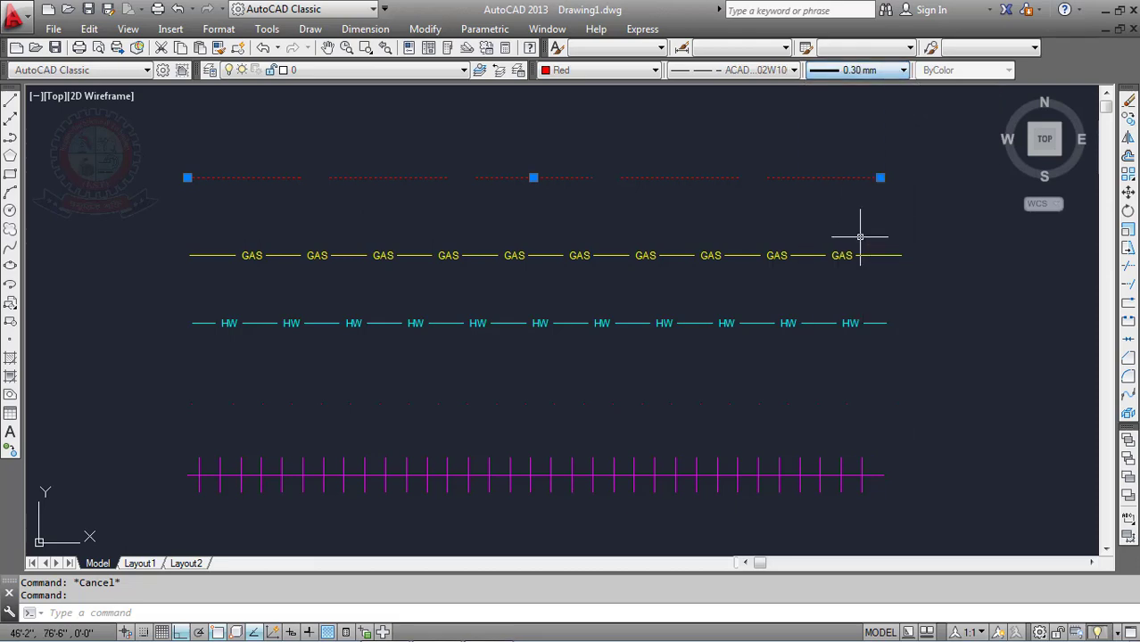
click(897, 71)
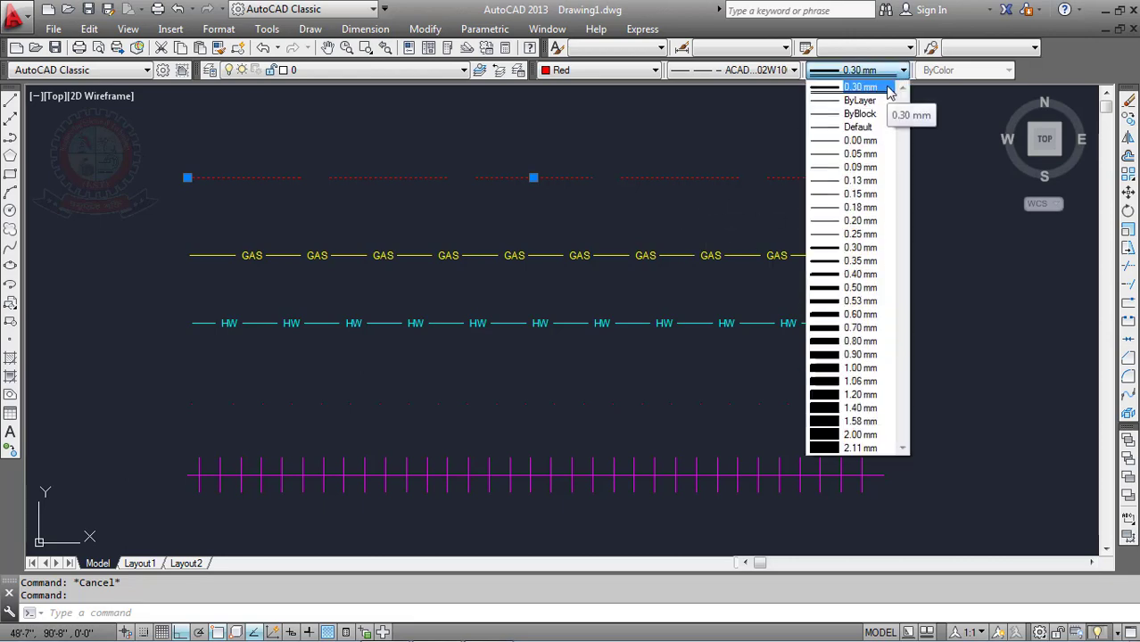
click(850, 275)
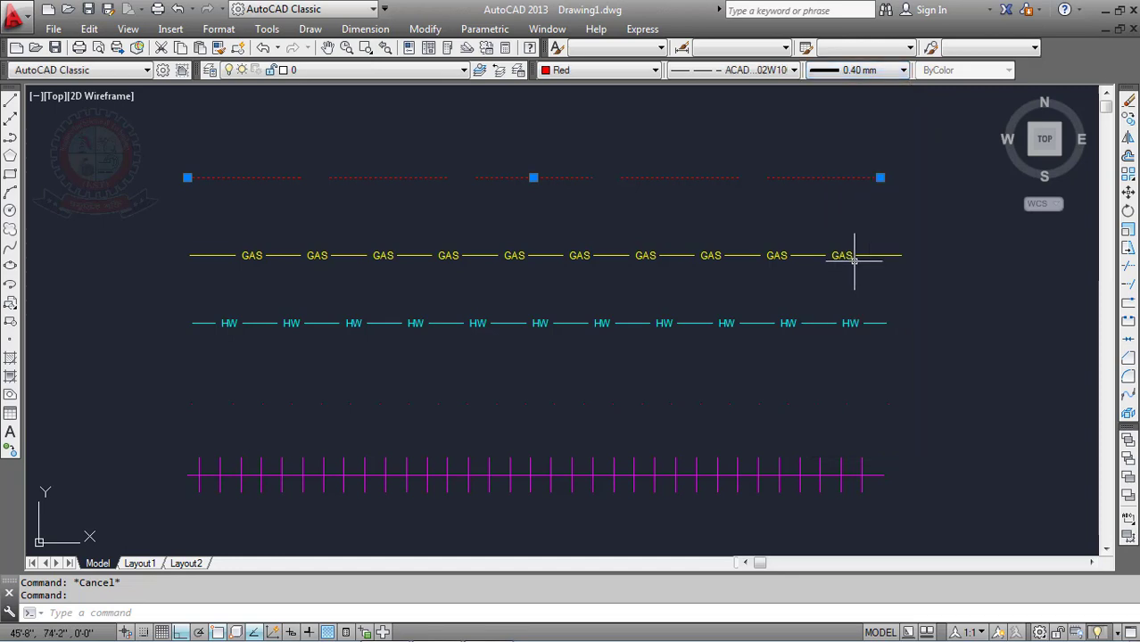
click(848, 256)
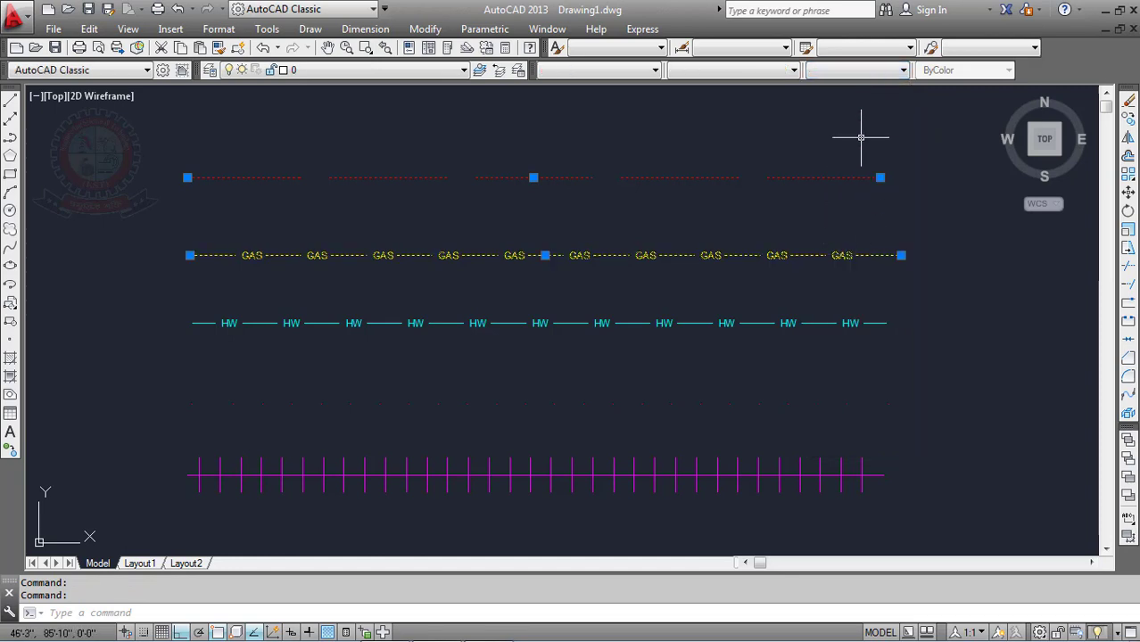
key(Escape)
key(Escape)
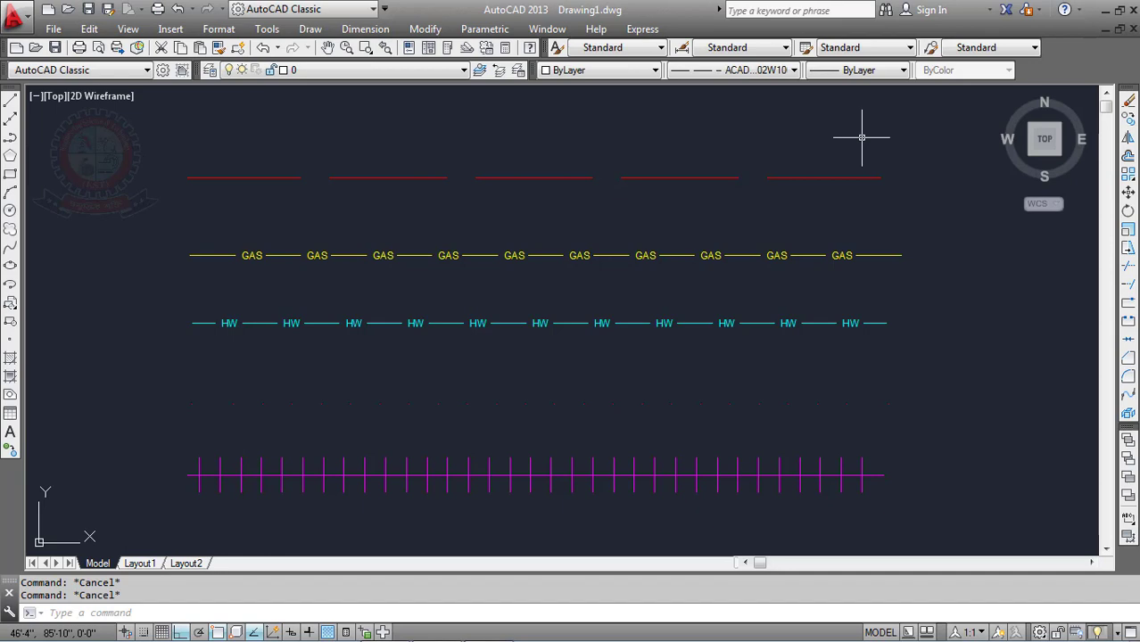
Step: Enable Display Lineweight in the Lineweight Settings dialog opened with the LINEWEIGHT command
text(L)
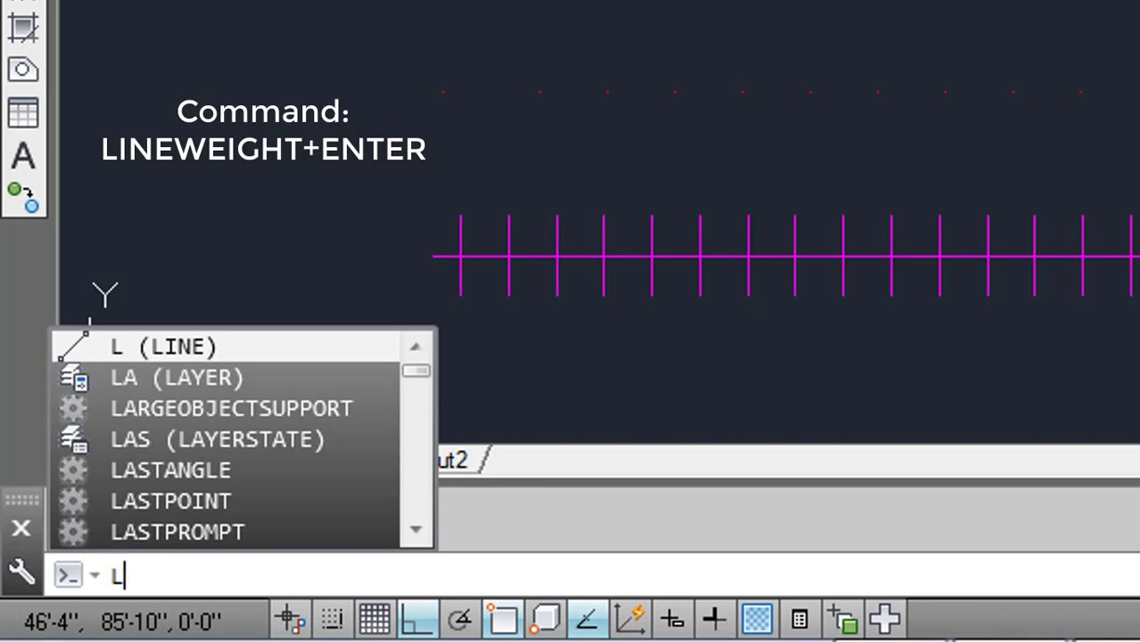
text(IN)
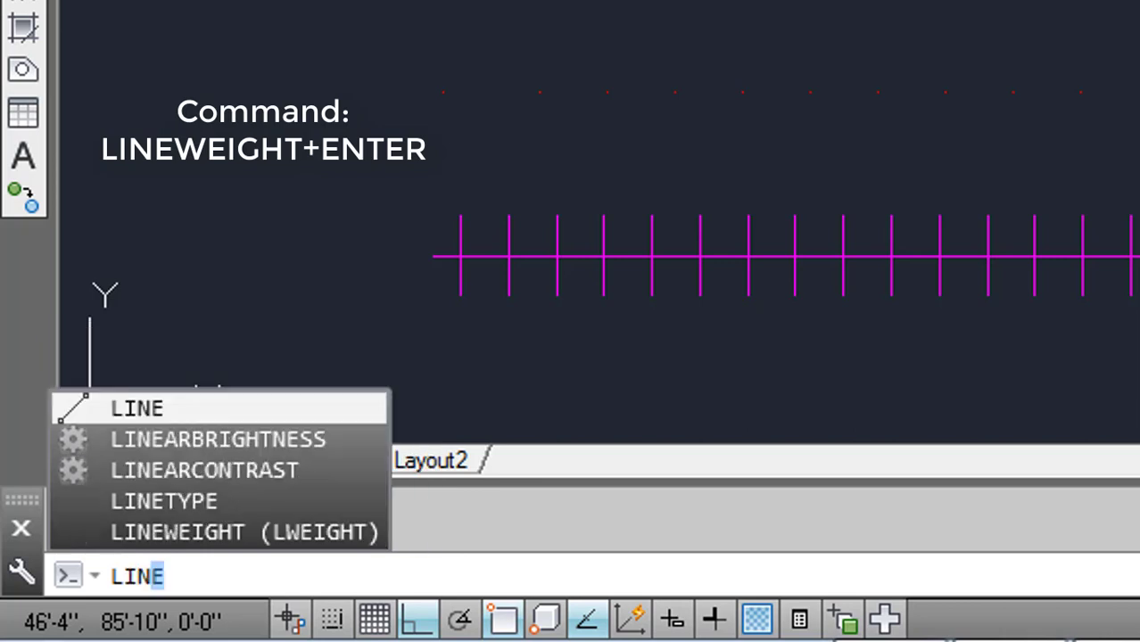
text(E)
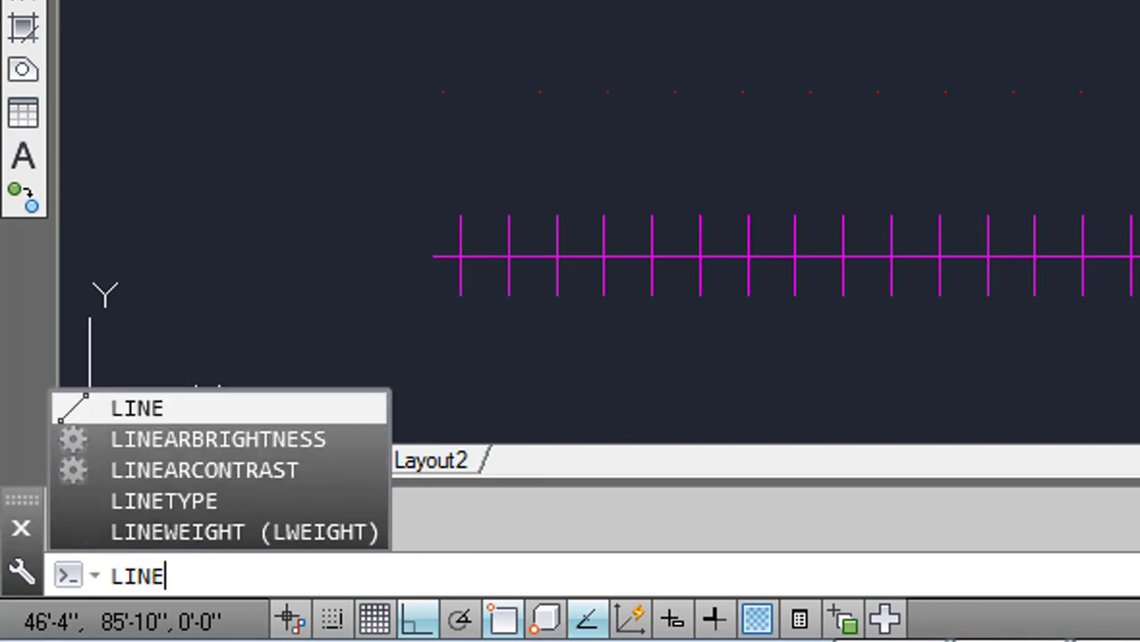
text(WEIGHT)
key(BackSpace)
key(BackSpace)
key(BackSpace)
text(e)
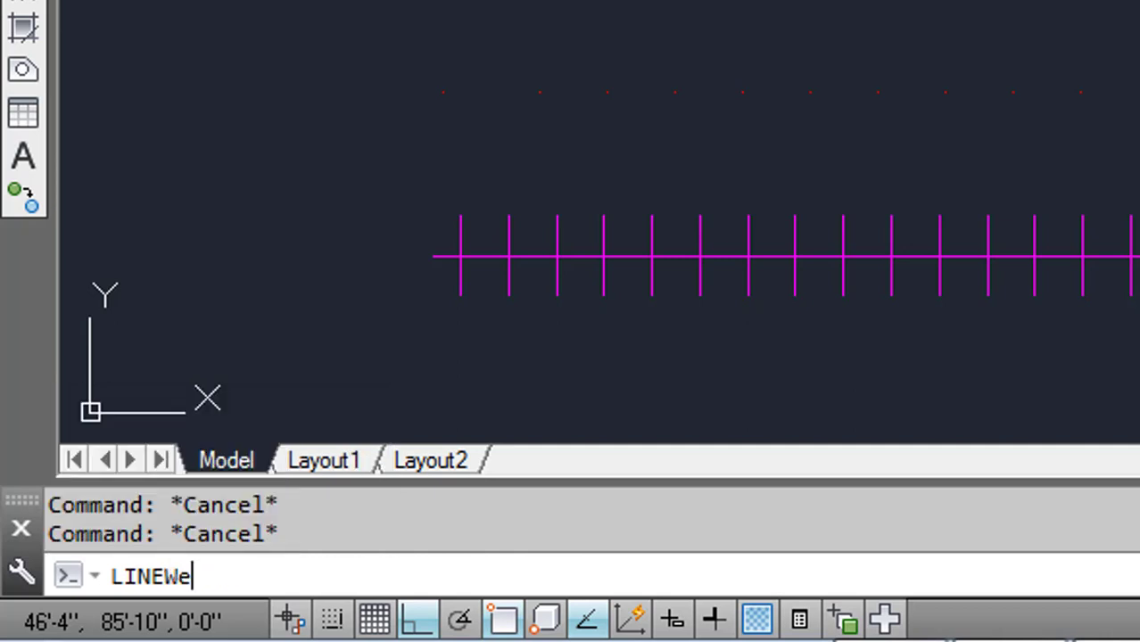
text(i)
text(gh)
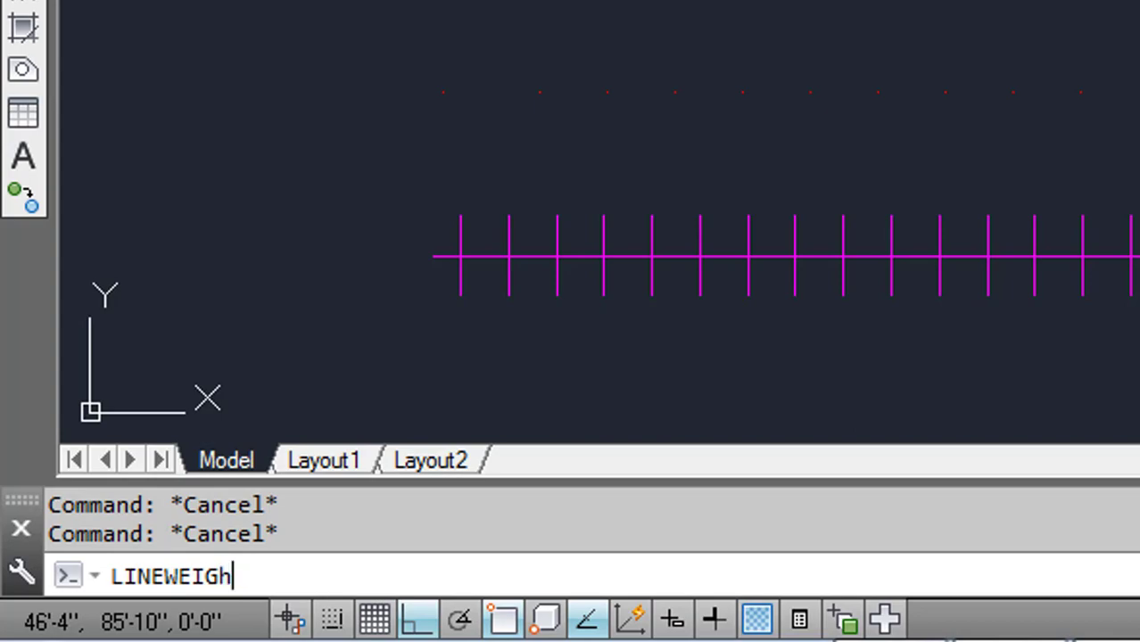
text(t)
key(Return)
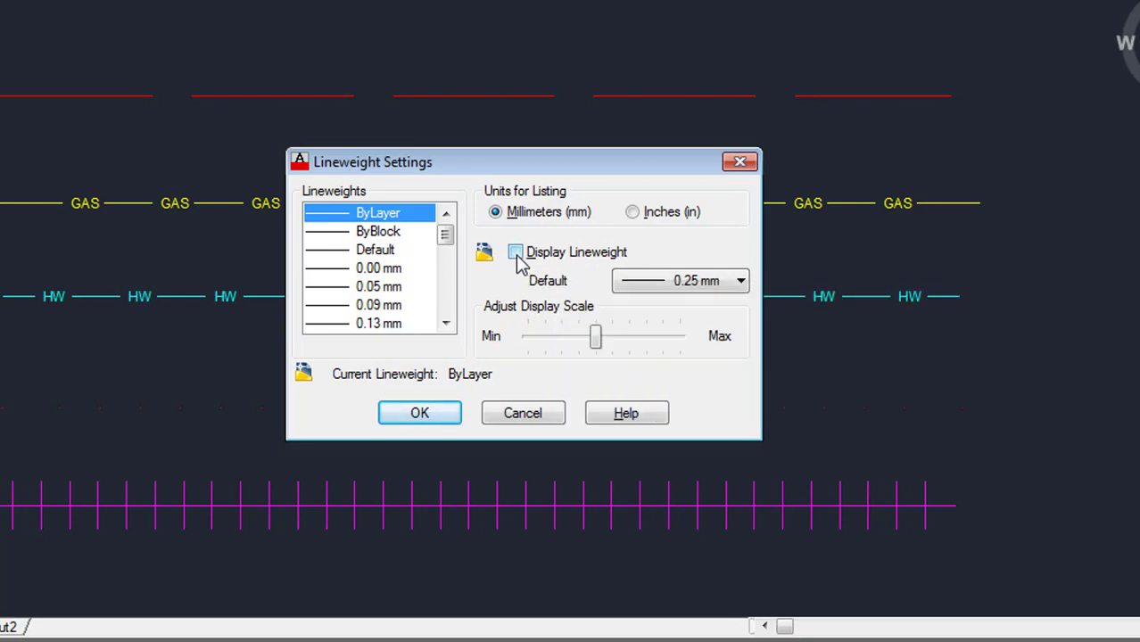
click(516, 252)
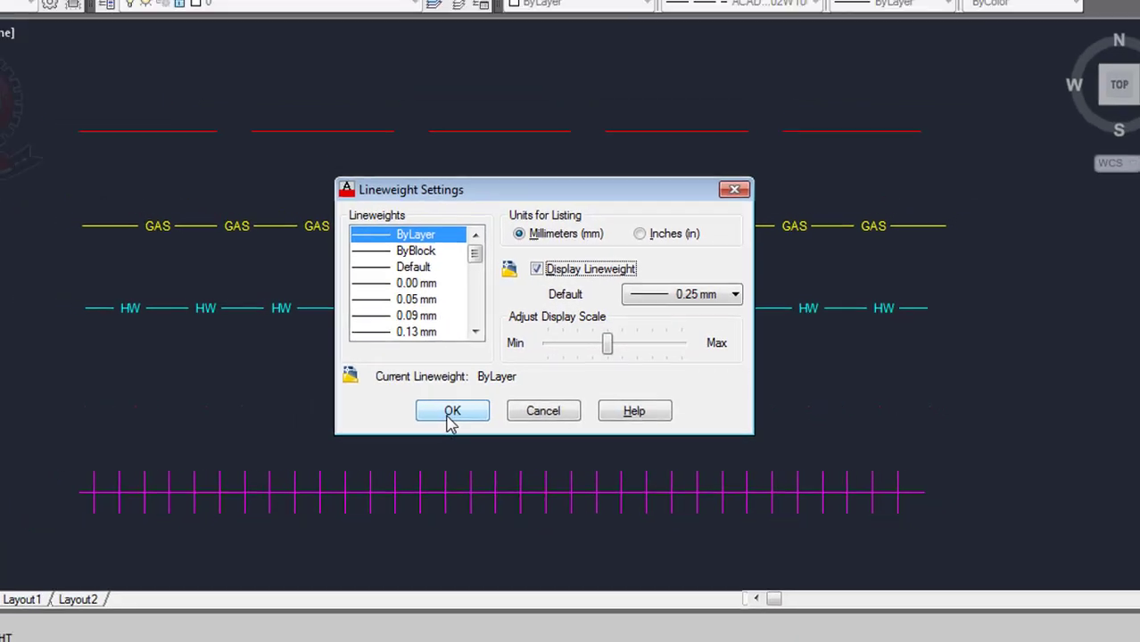
click(452, 412)
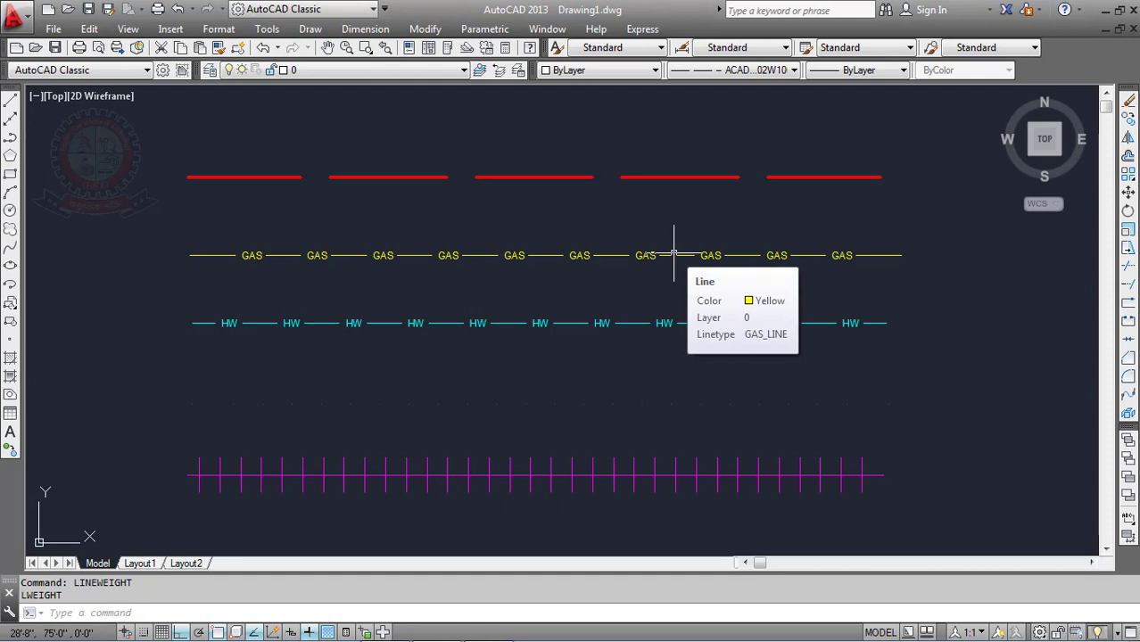
Step: Give the yellow GAS line a 0.40 mm lineweight
mouse_move(640, 255)
key(Escape)
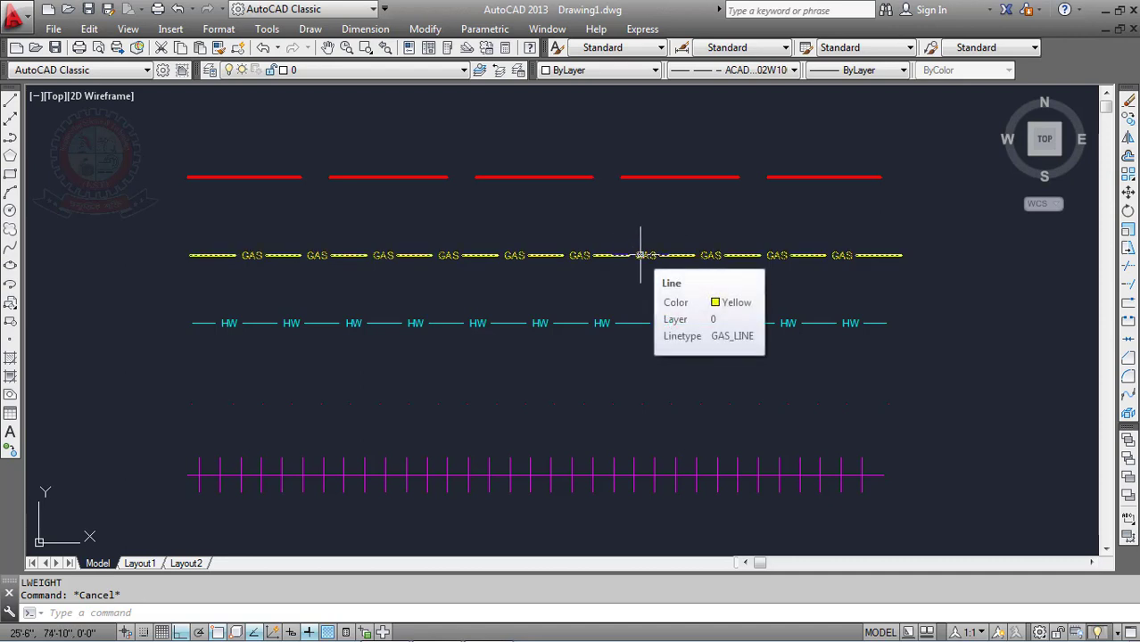
key(Escape)
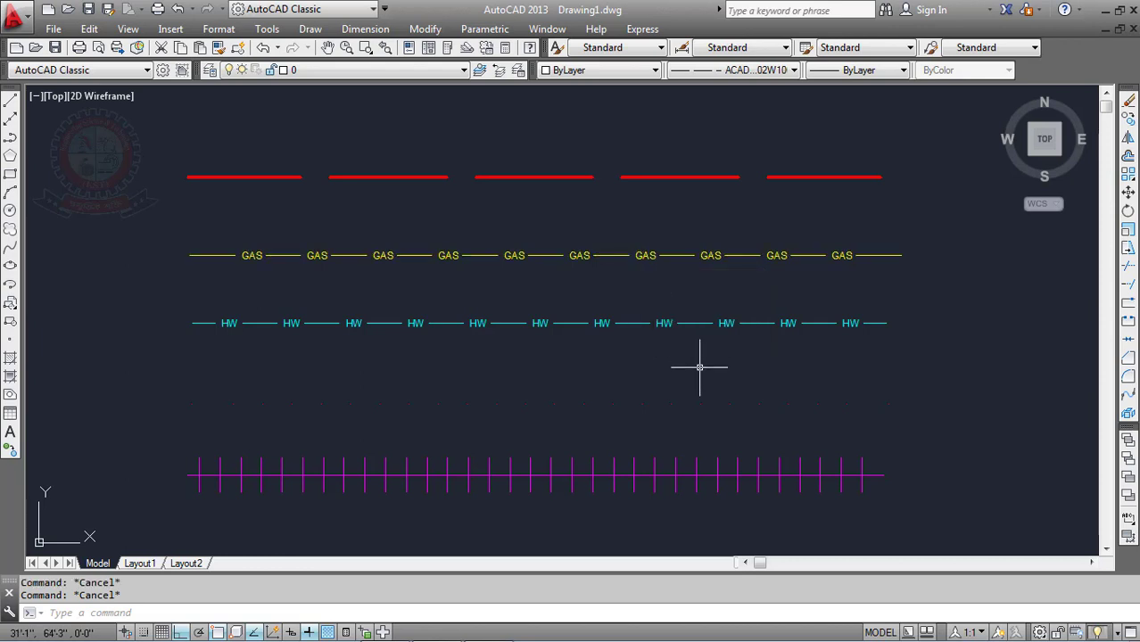
click(648, 255)
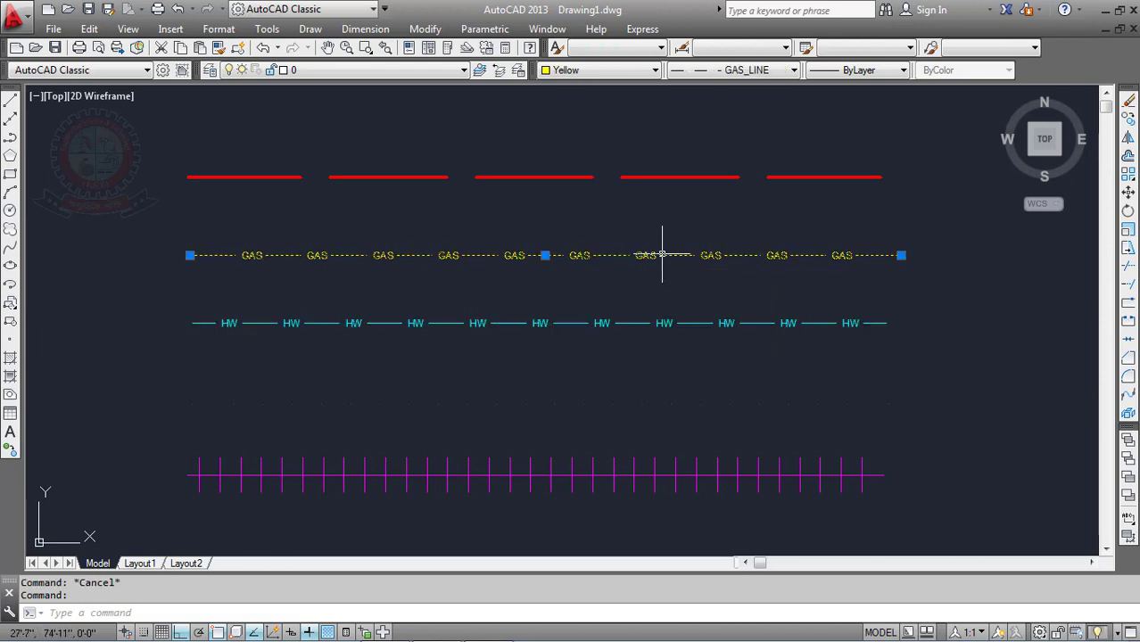
click(900, 71)
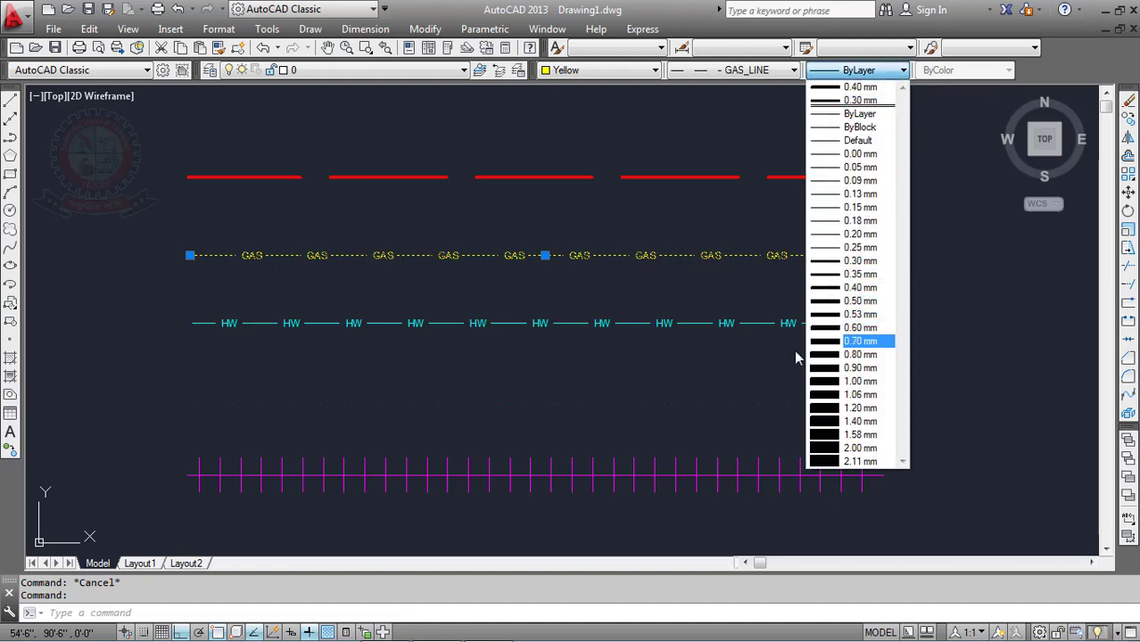
click(848, 288)
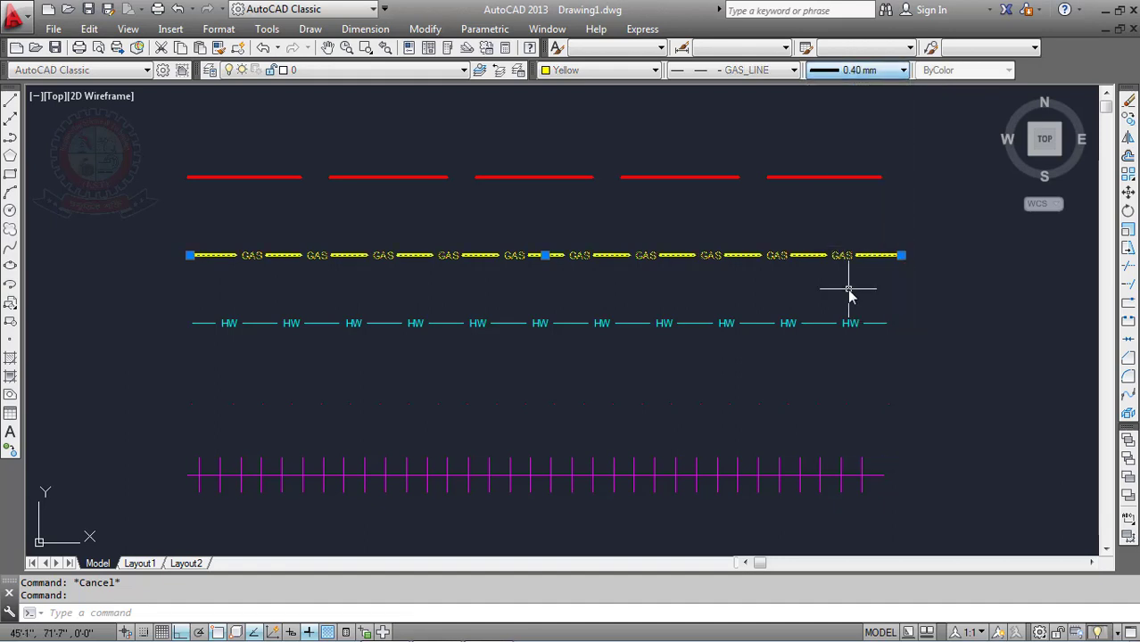
key(Escape)
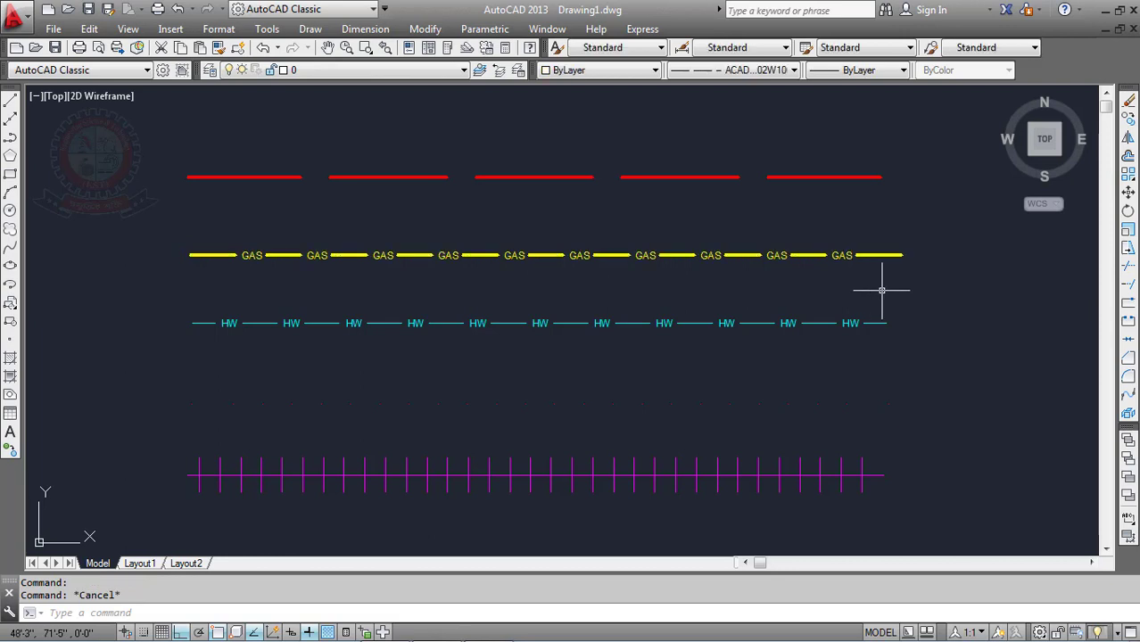
Step: Make the red dotted line 0.90 mm thick, after first trying 0.53 mm
click(904, 423)
click(292, 349)
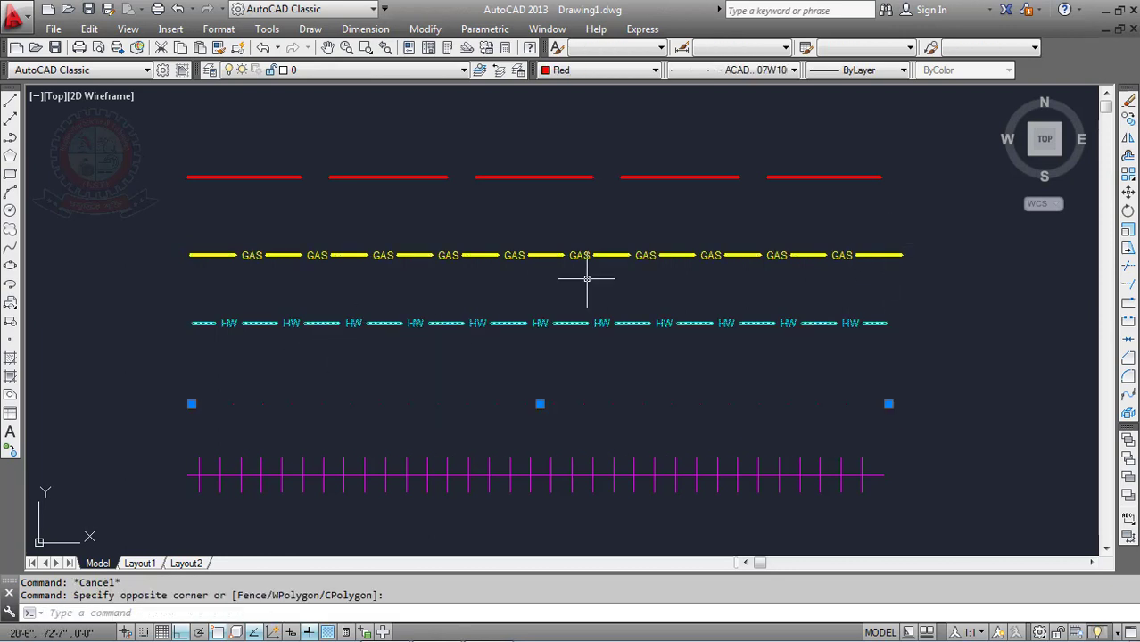
click(851, 71)
click(847, 314)
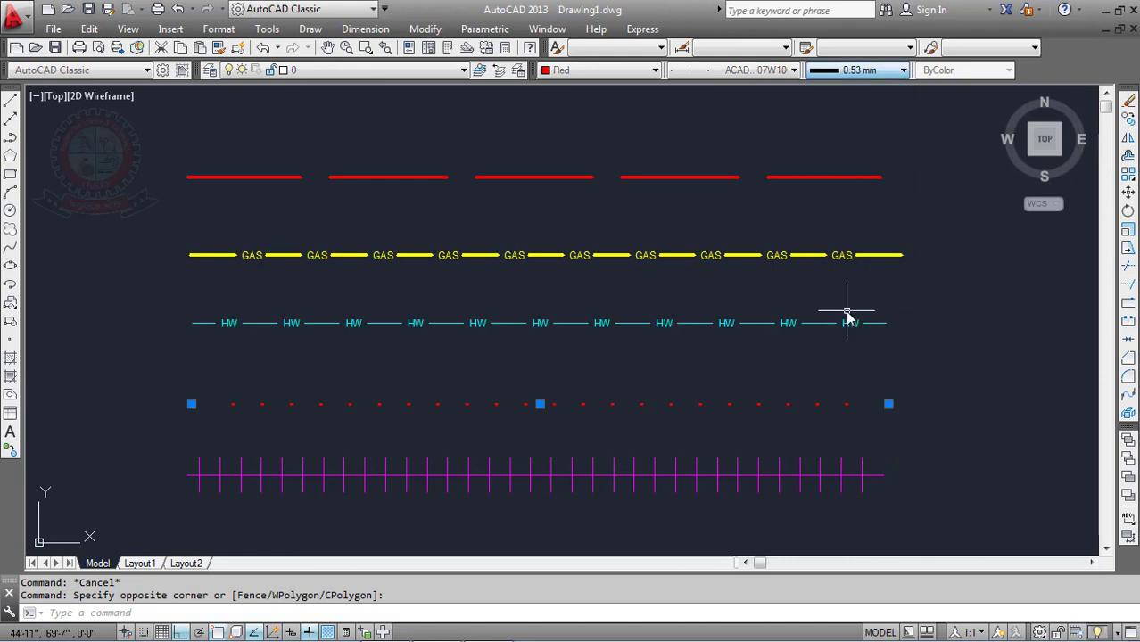
click(883, 70)
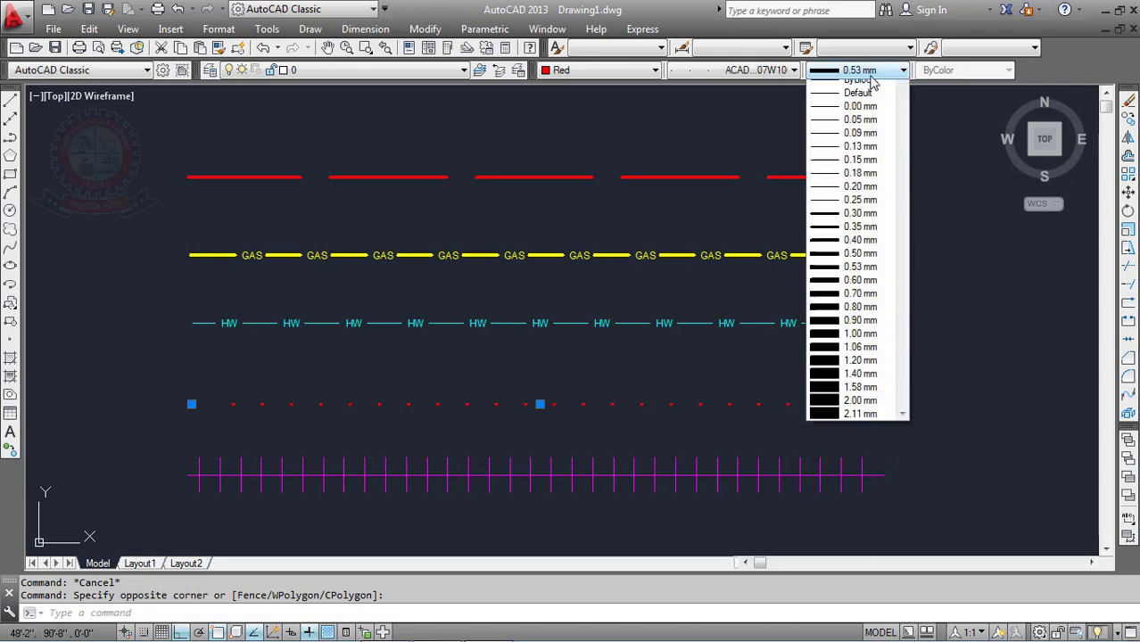
click(854, 381)
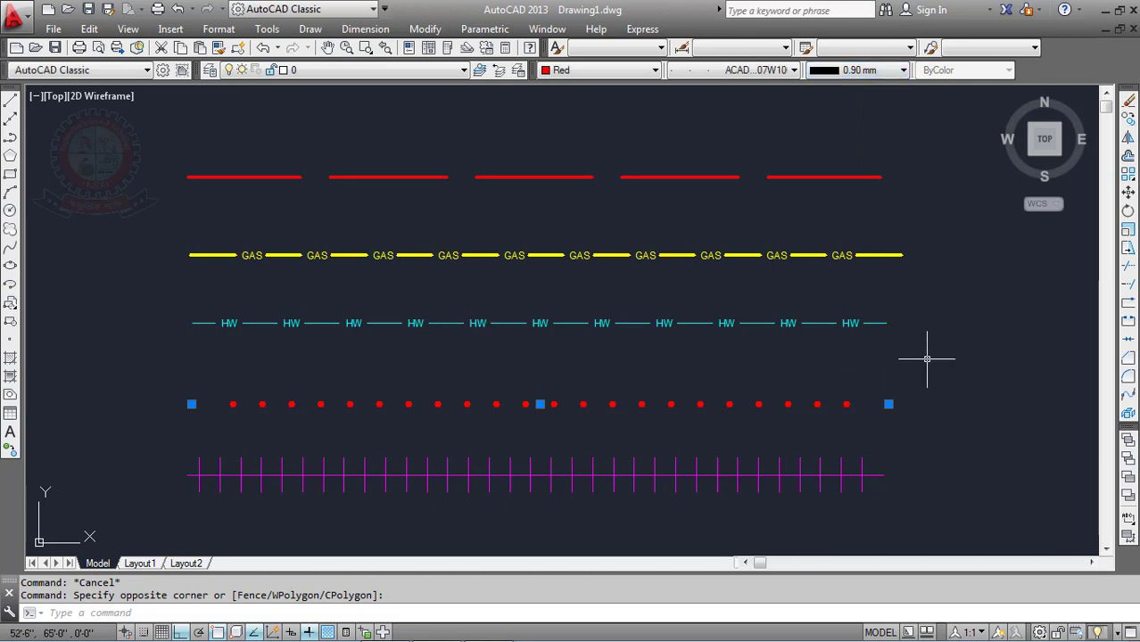
key(Escape)
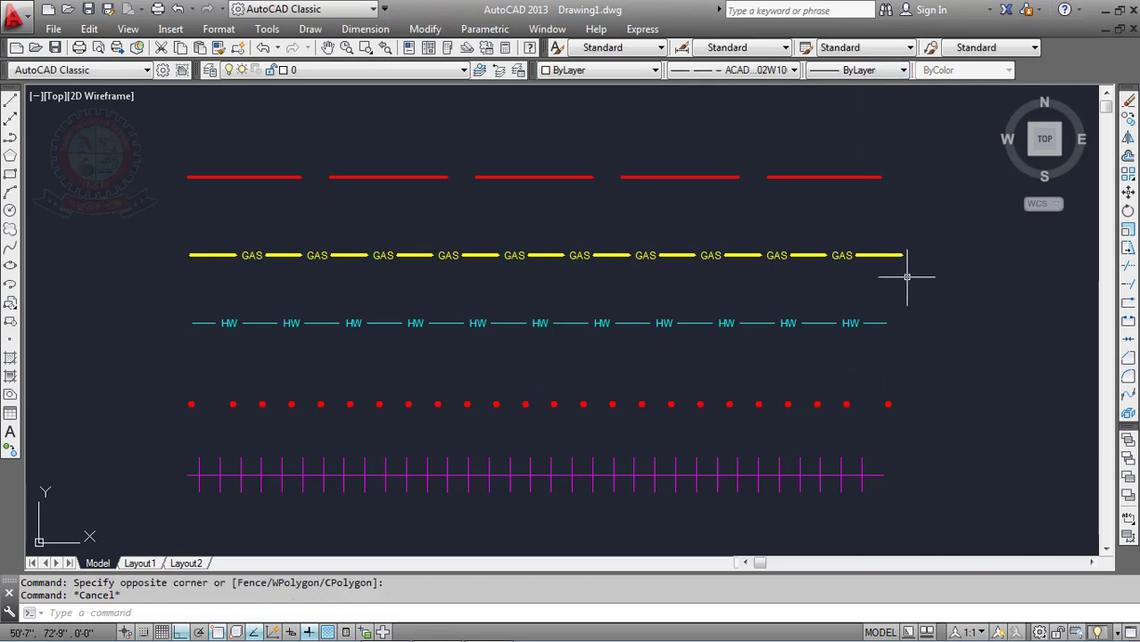